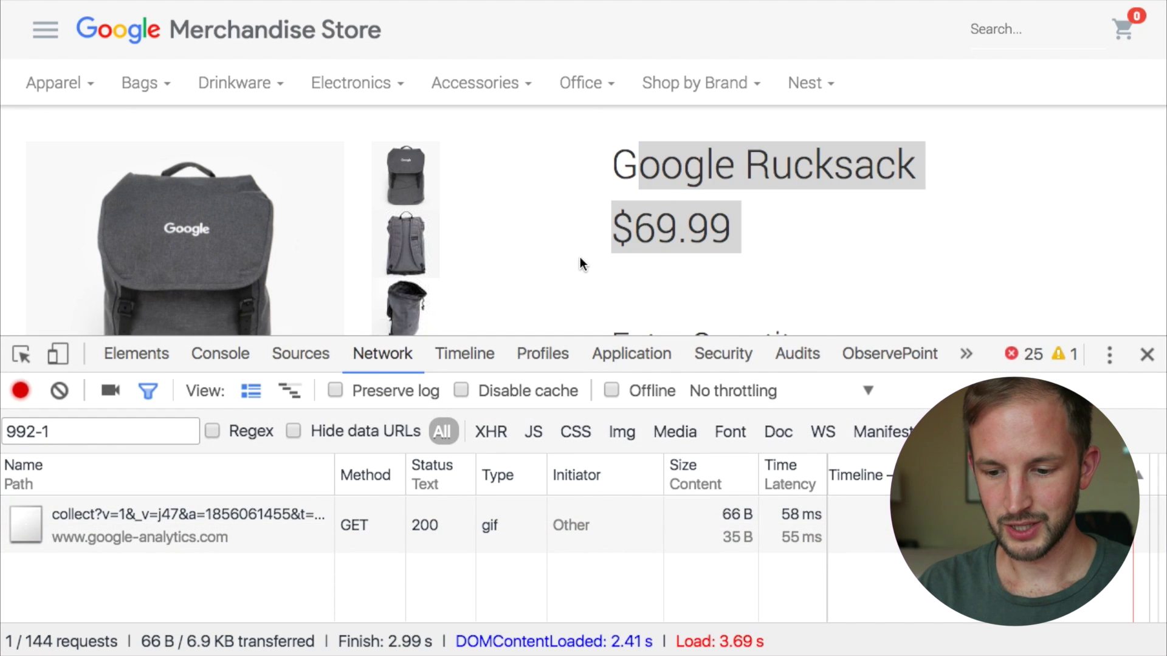
- Trigger the phone contact link in the store page's footer and dismiss the external protocol request
scroll(580, 262, "down", 10)
scroll(581, 263, "down", 6)
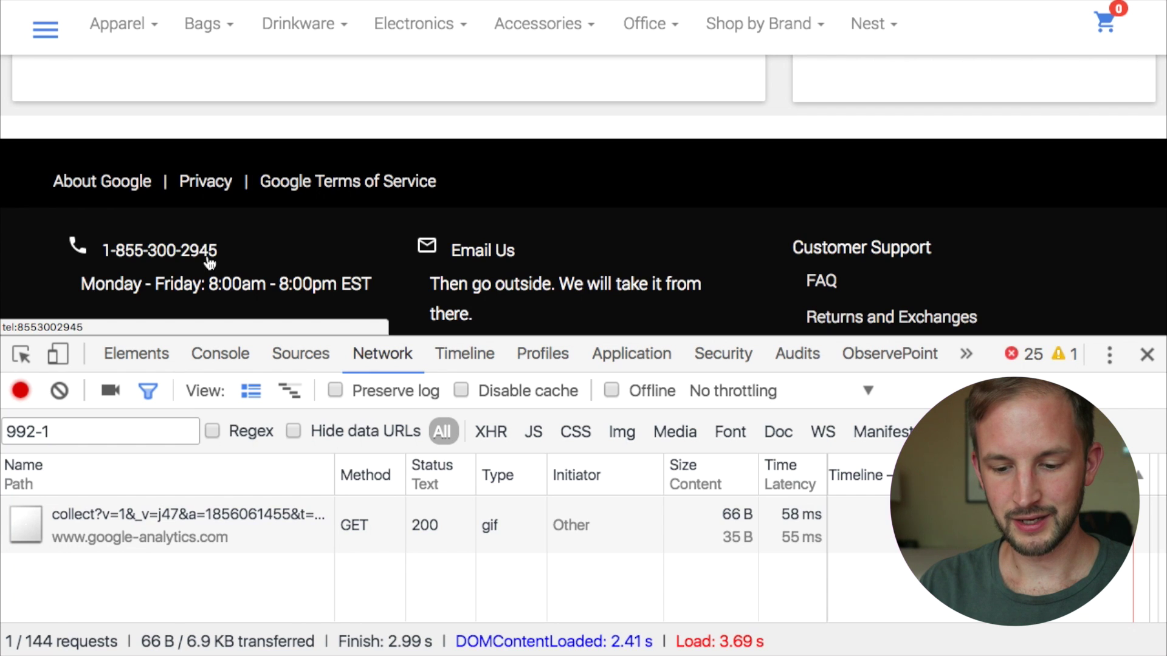
left_click(142, 243)
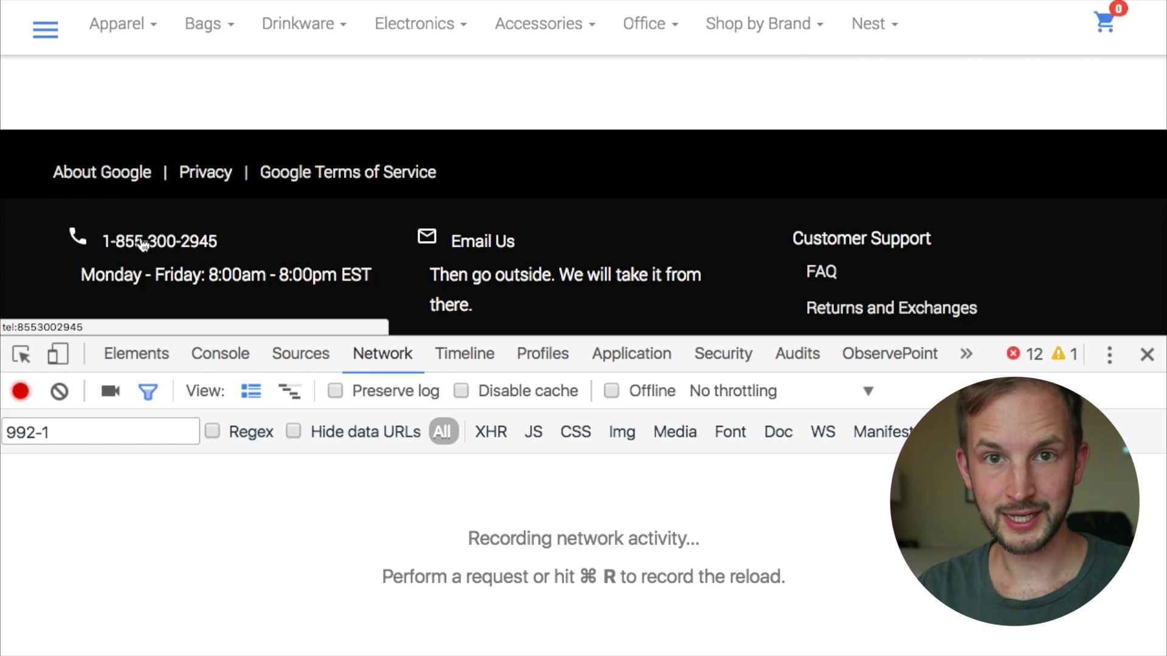
left_click(142, 243)
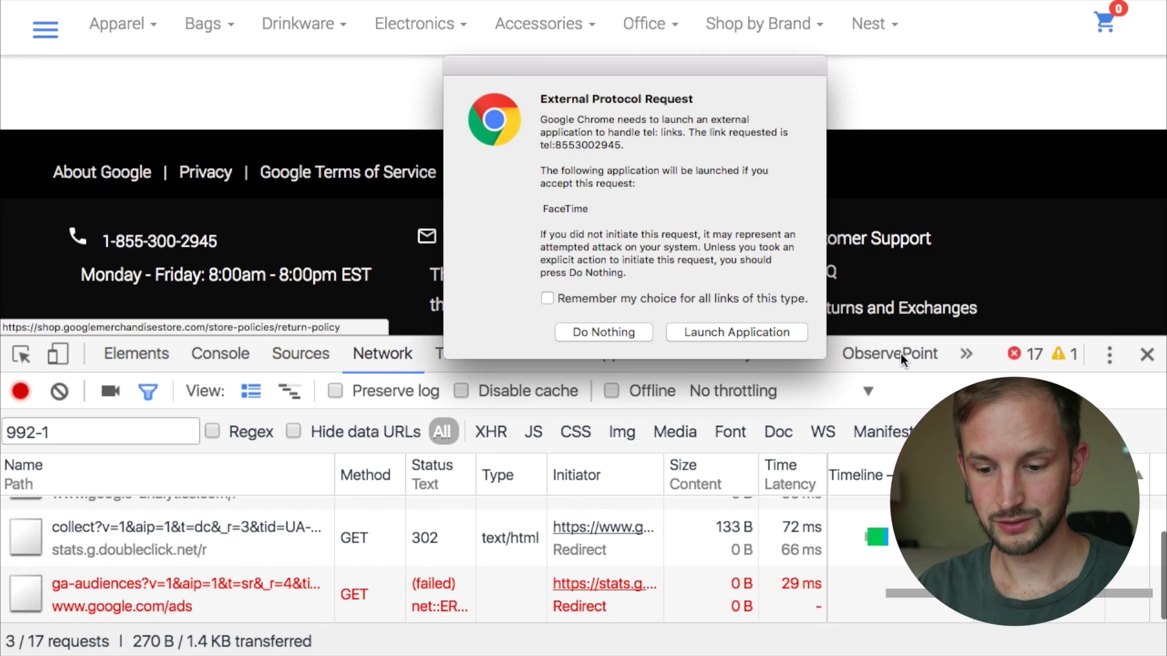
left_click(531, 404)
scroll(243, 601, "up", 1)
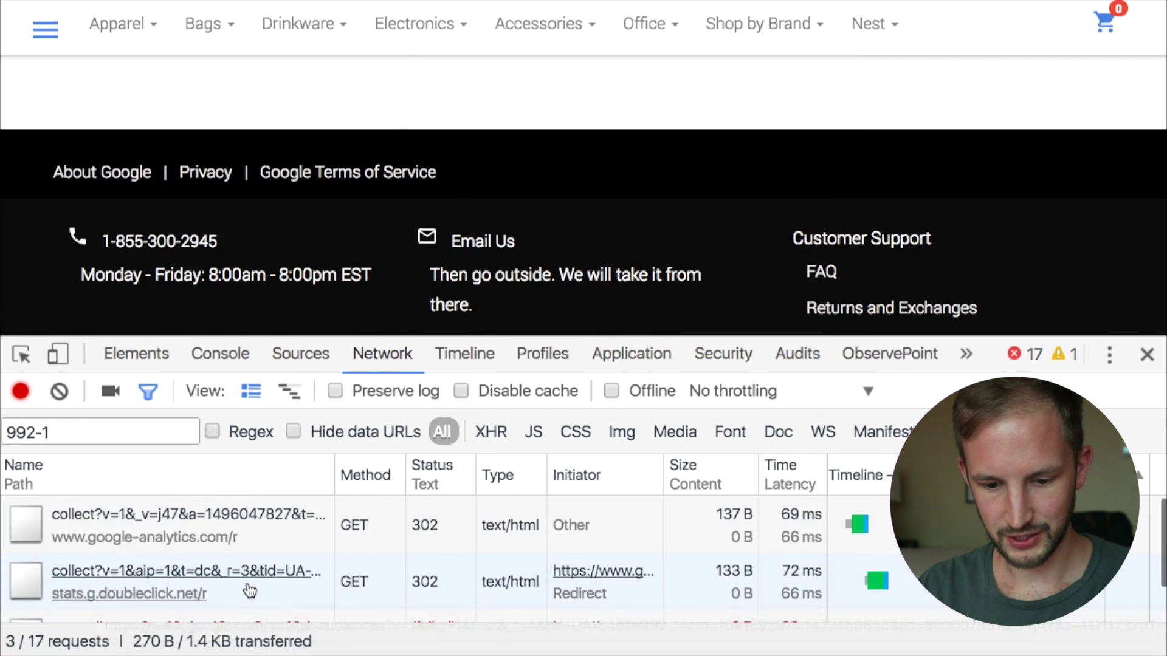
- Inspect the headers of the google-analytics.com collect request for the phone click's event category, action and label
left_click(311, 542)
scroll(604, 550, "down", 10)
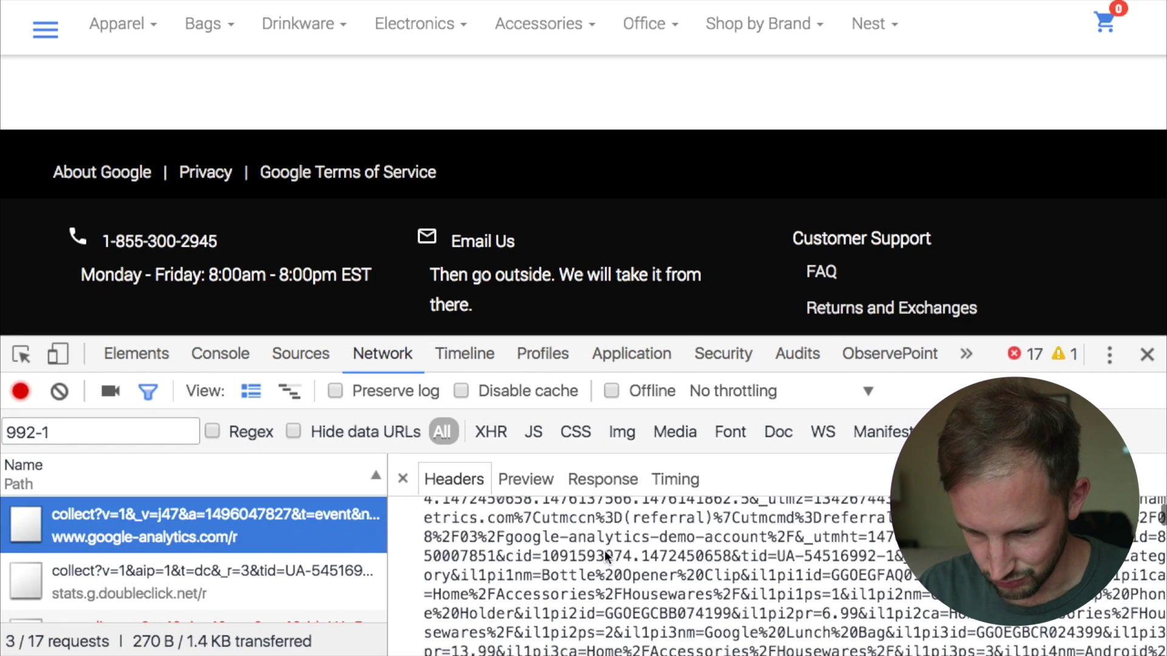
scroll(596, 593, "down", 15)
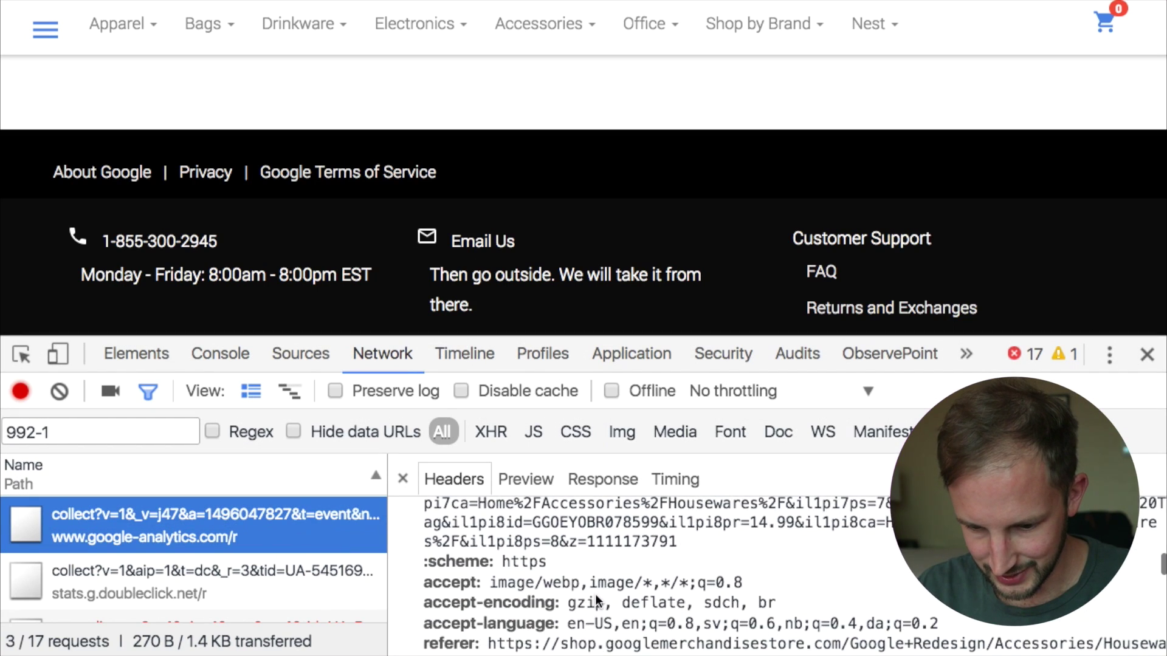
scroll(595, 593, "down", 5)
scroll(595, 593, "up", 2)
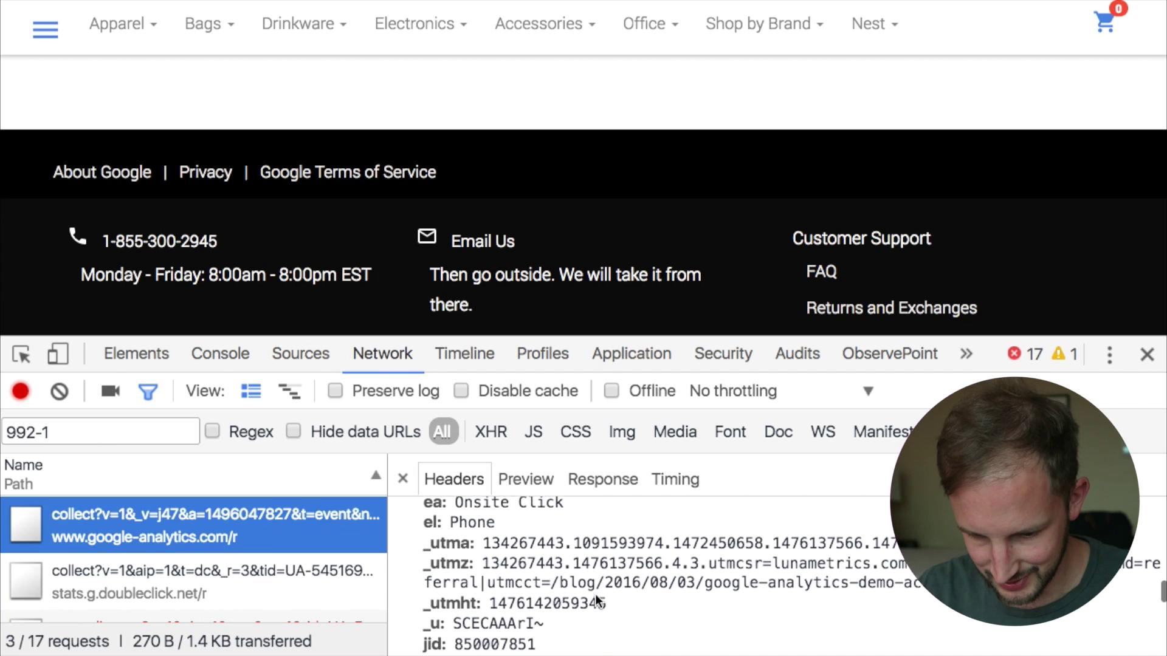
scroll(507, 569, "down", 1)
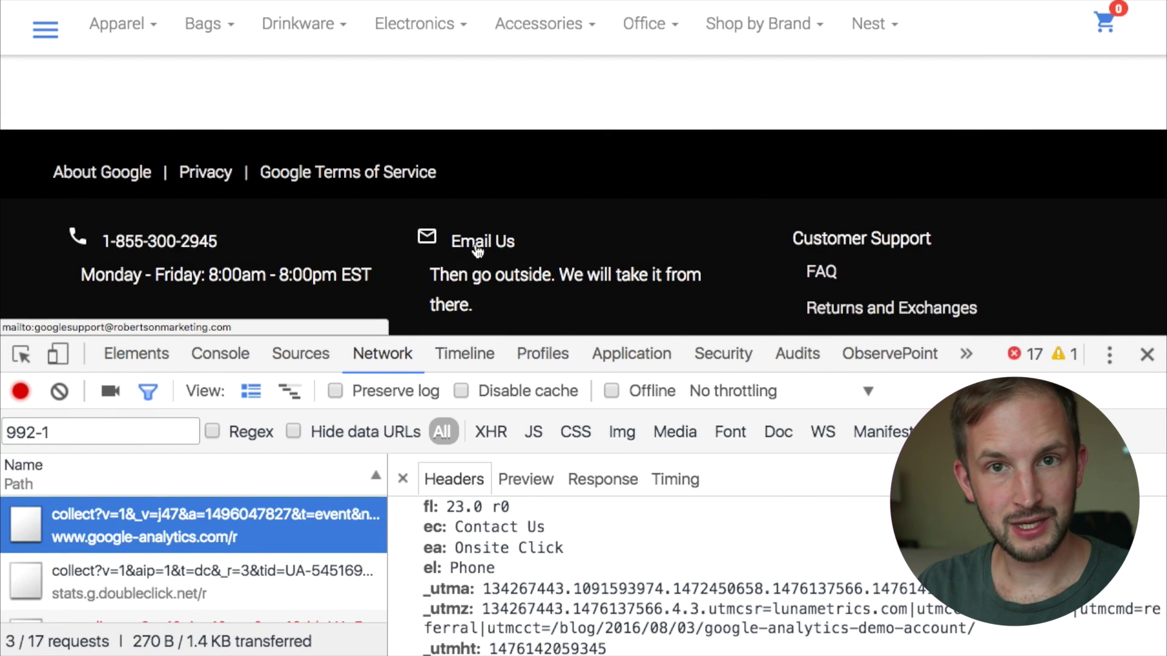
- Trigger the footer's Email Us link, return to the browser and inspect the new google-analytics.com collect request's parameters
left_click(477, 244)
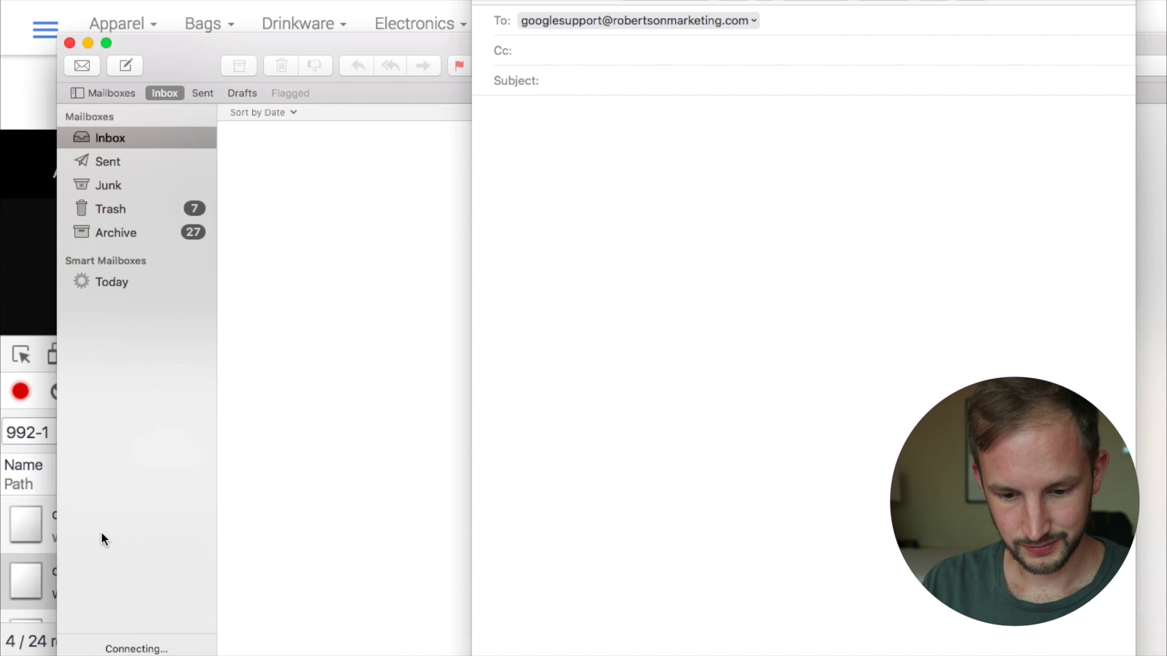
left_click(49, 530)
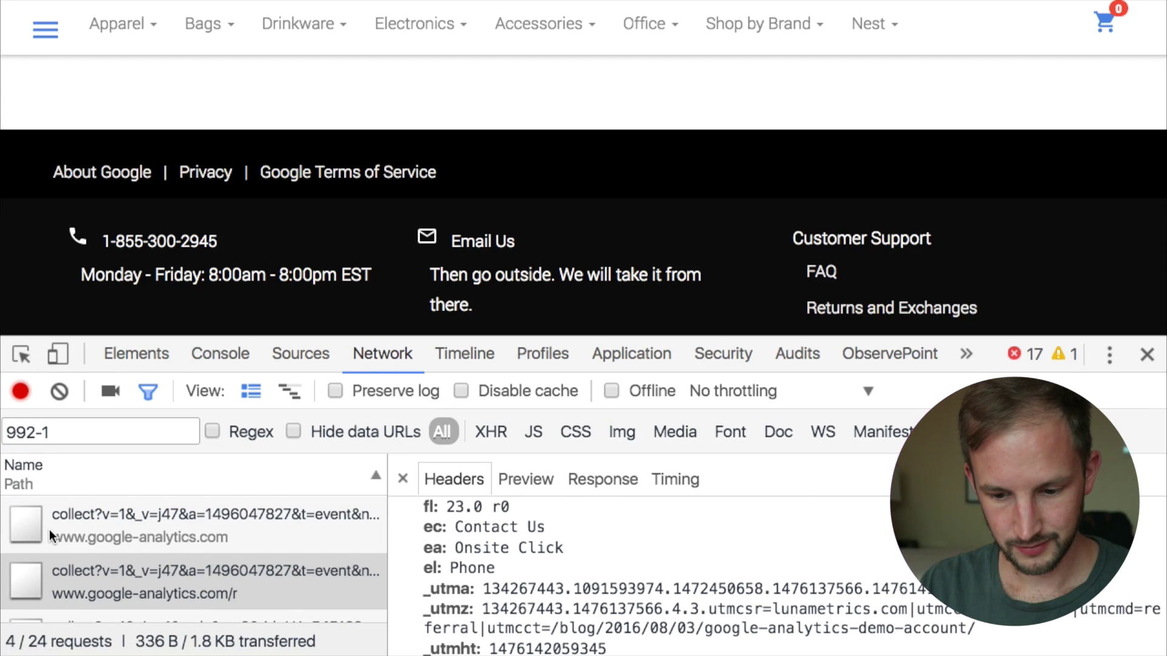
left_click(381, 544)
scroll(513, 546, "down", 20)
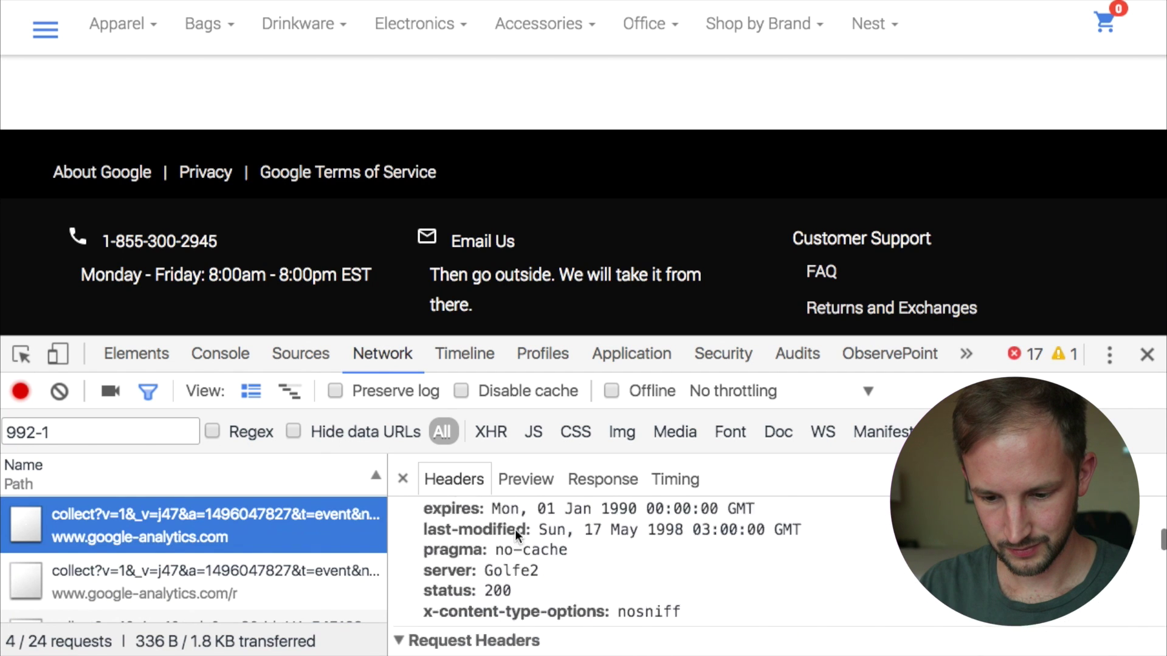
scroll(515, 534, "up", 5)
scroll(515, 530, "up", 10)
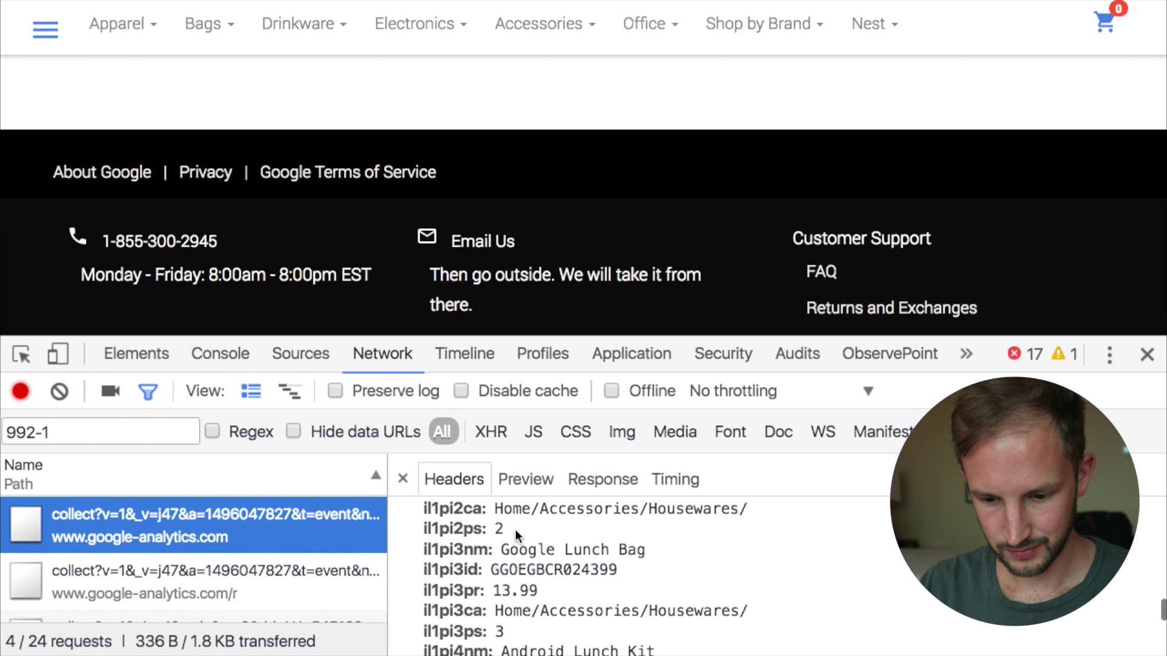
scroll(515, 530, "up", 5)
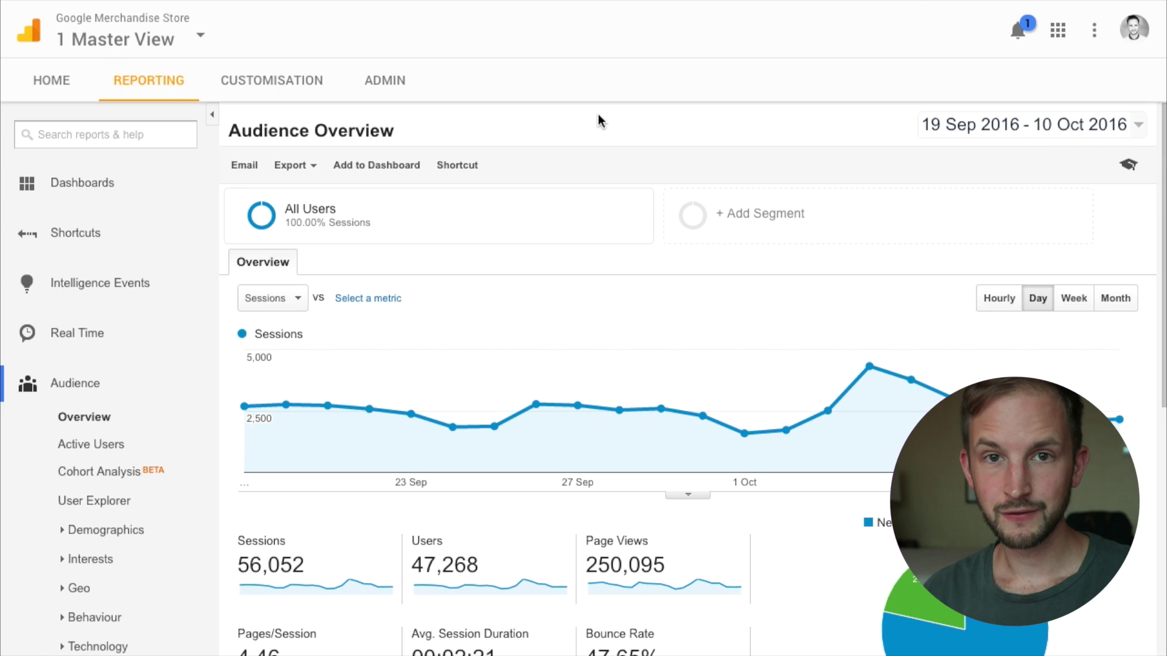
- Start a new segment in the Audience Overview report and review the scope descriptions of Demographics, Technology and Behaviour
left_click(725, 216)
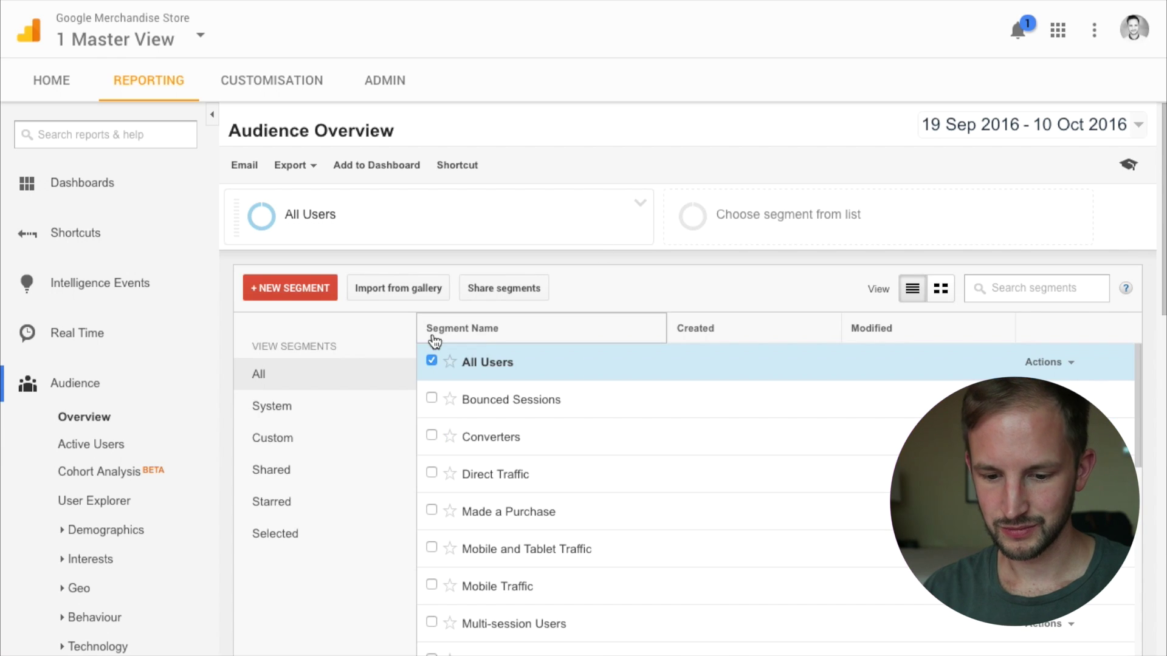
left_click(299, 286)
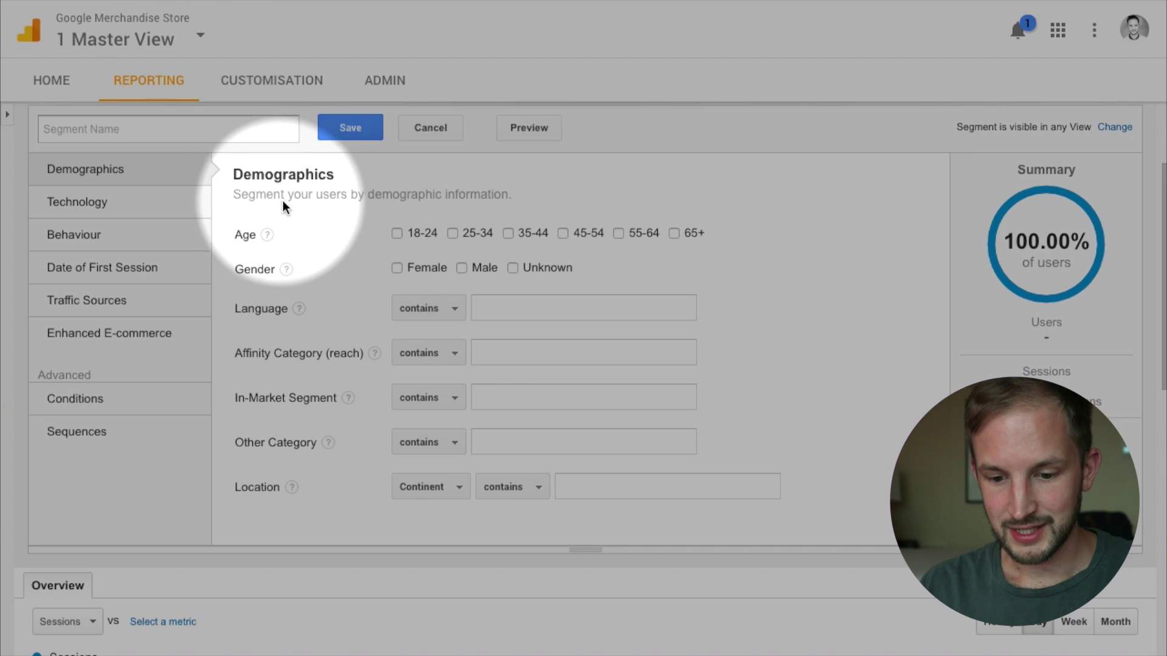
left_click_drag(316, 194, 351, 197)
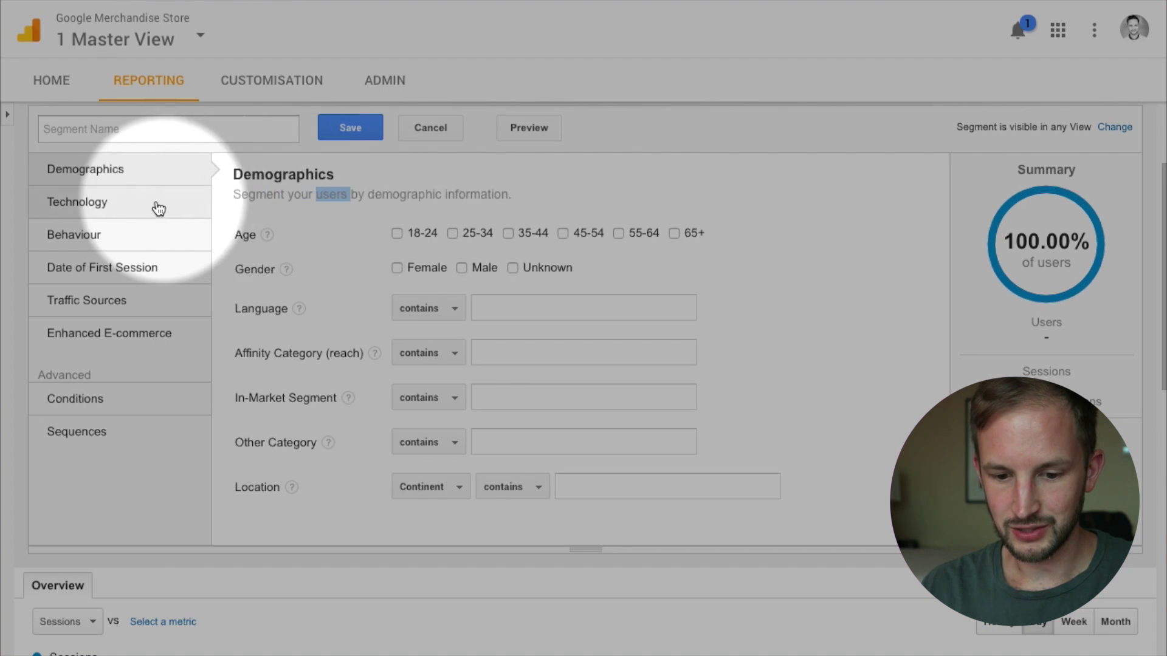
left_click(134, 206)
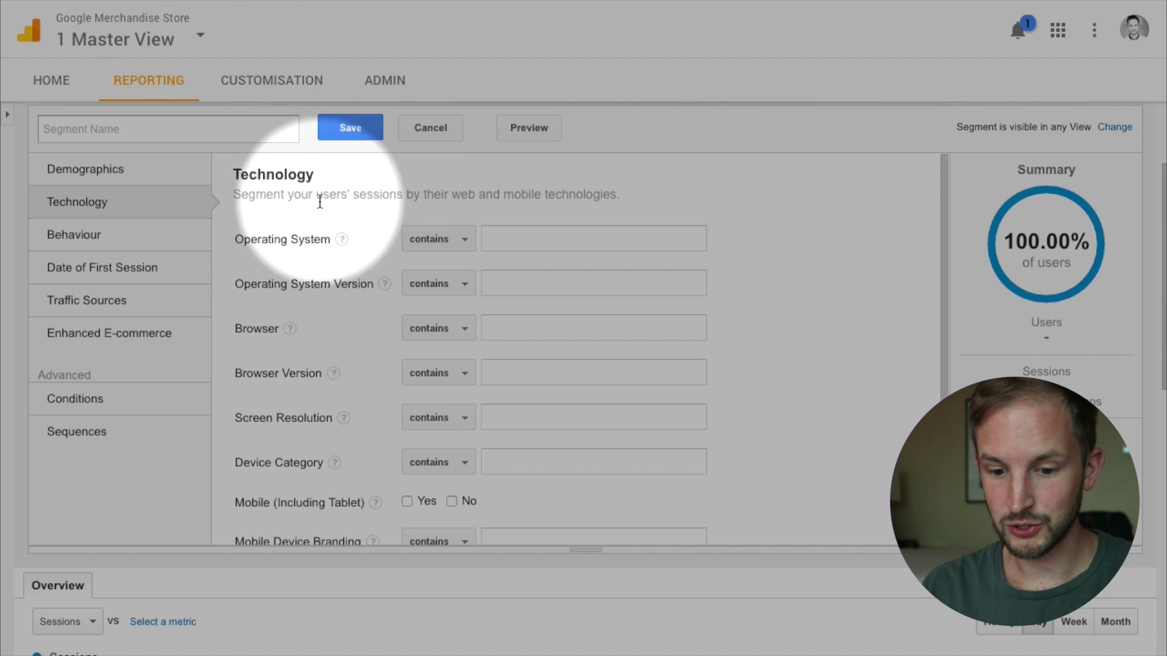
left_click_drag(360, 198, 389, 199)
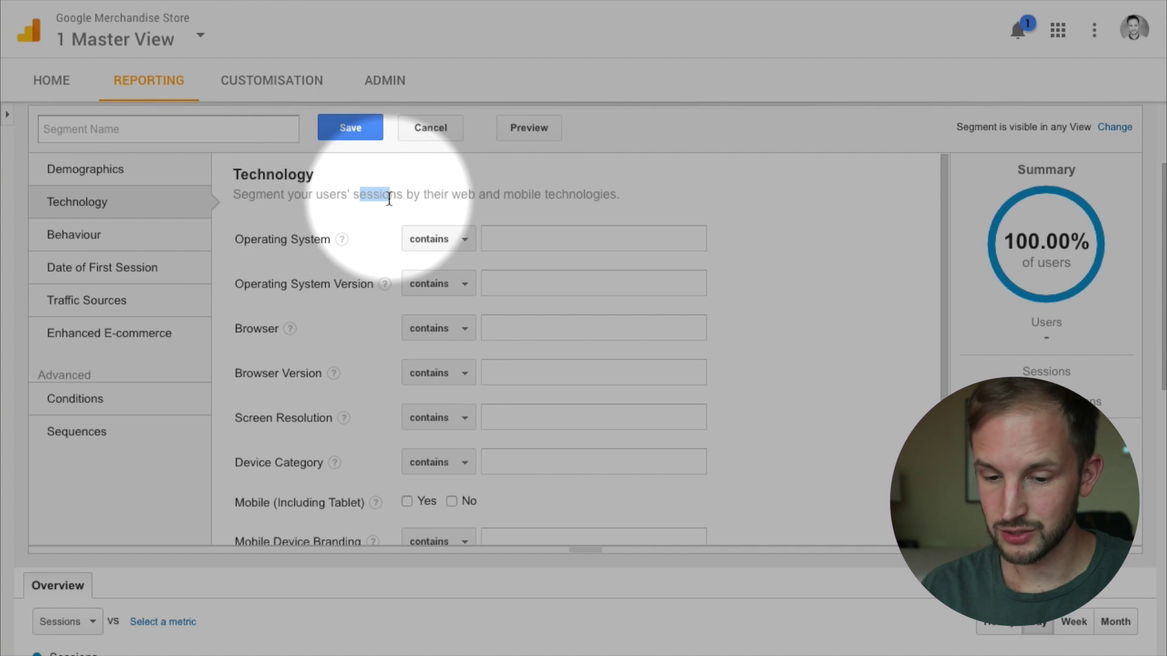
left_click(84, 230)
triple_click(321, 199)
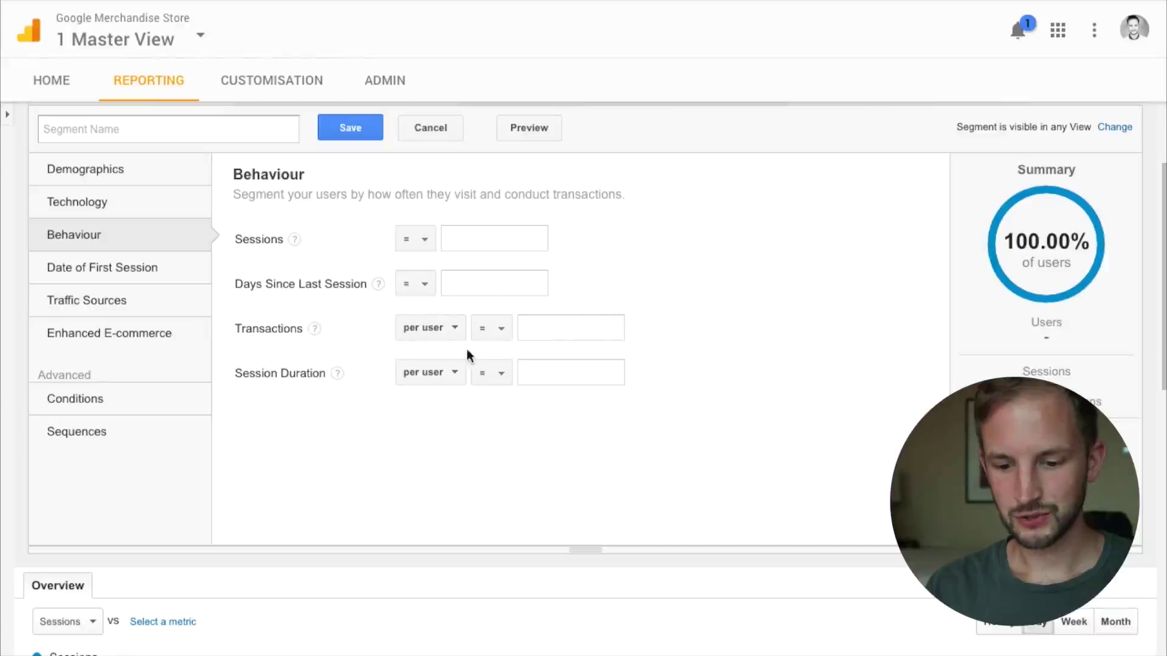
- Set the Behaviour filter to Session Duration per session greater than 180
scroll(438, 382, "down", 2)
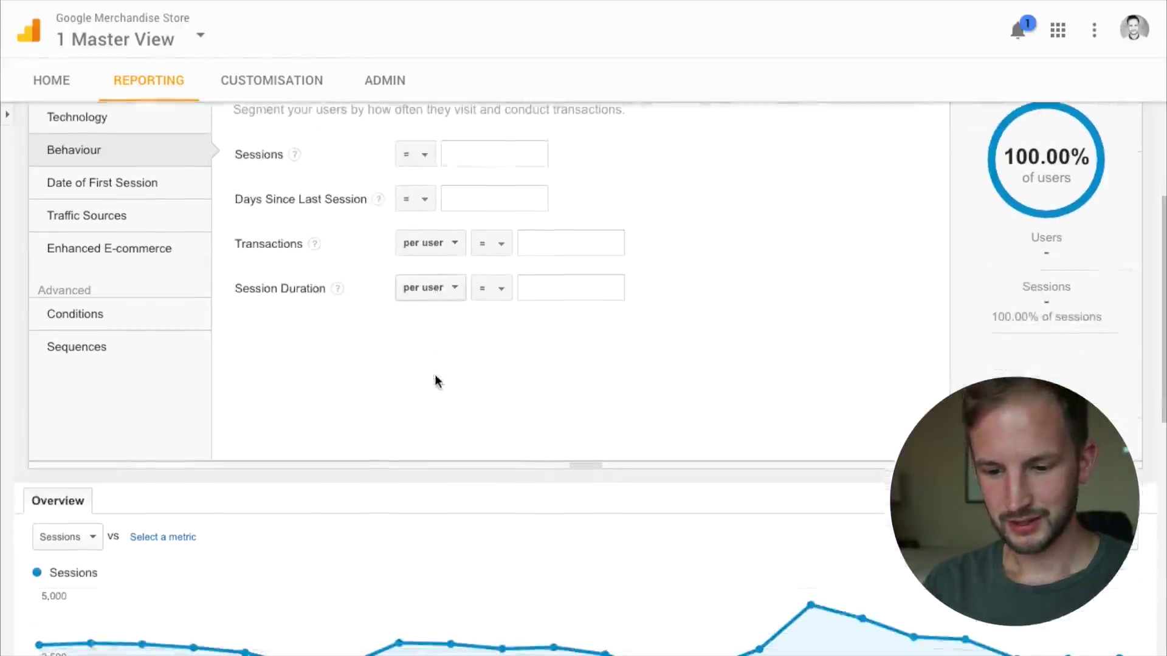
left_click(425, 293)
left_click(444, 344)
left_click(512, 291)
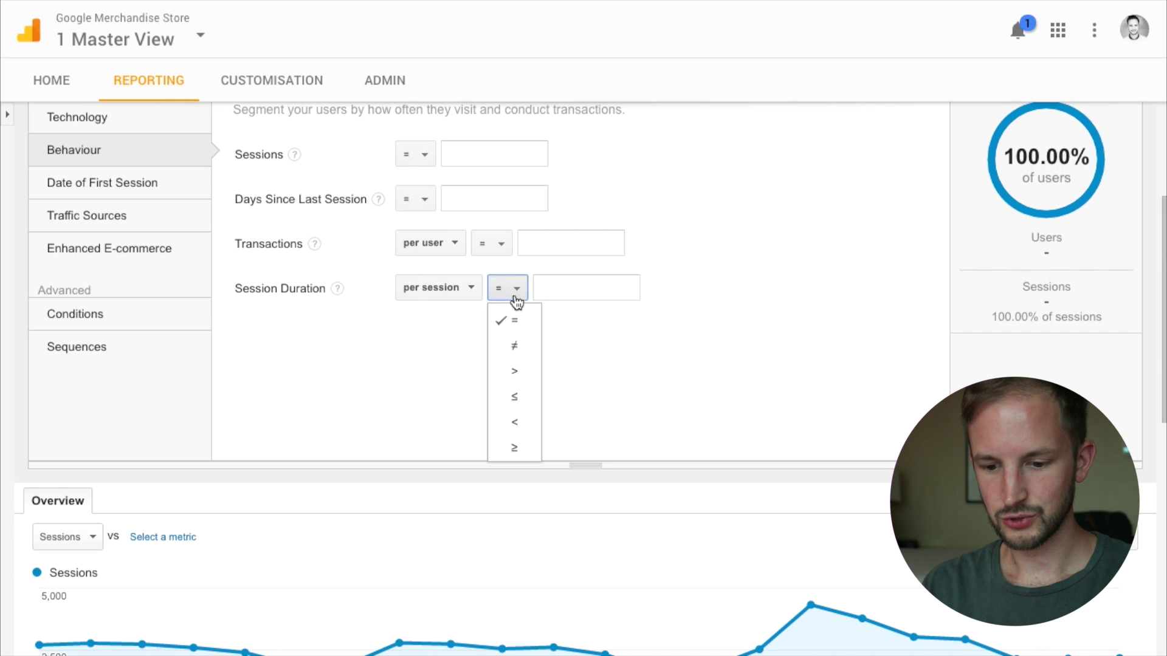
left_click(515, 372)
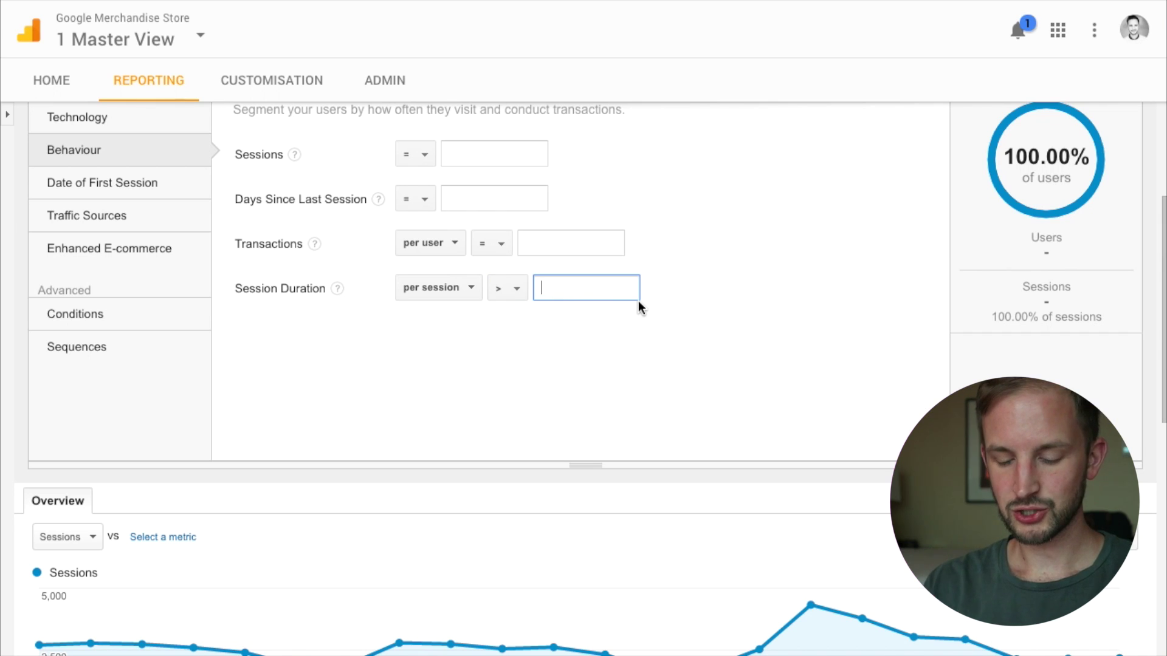
type("180")
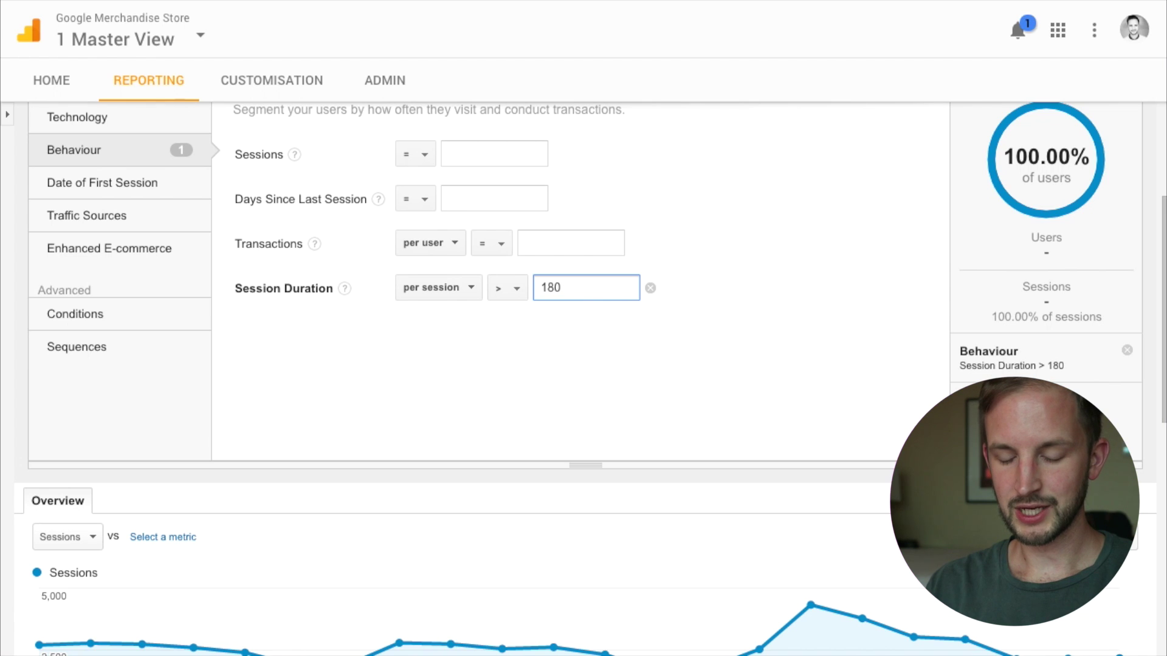
left_click(761, 333)
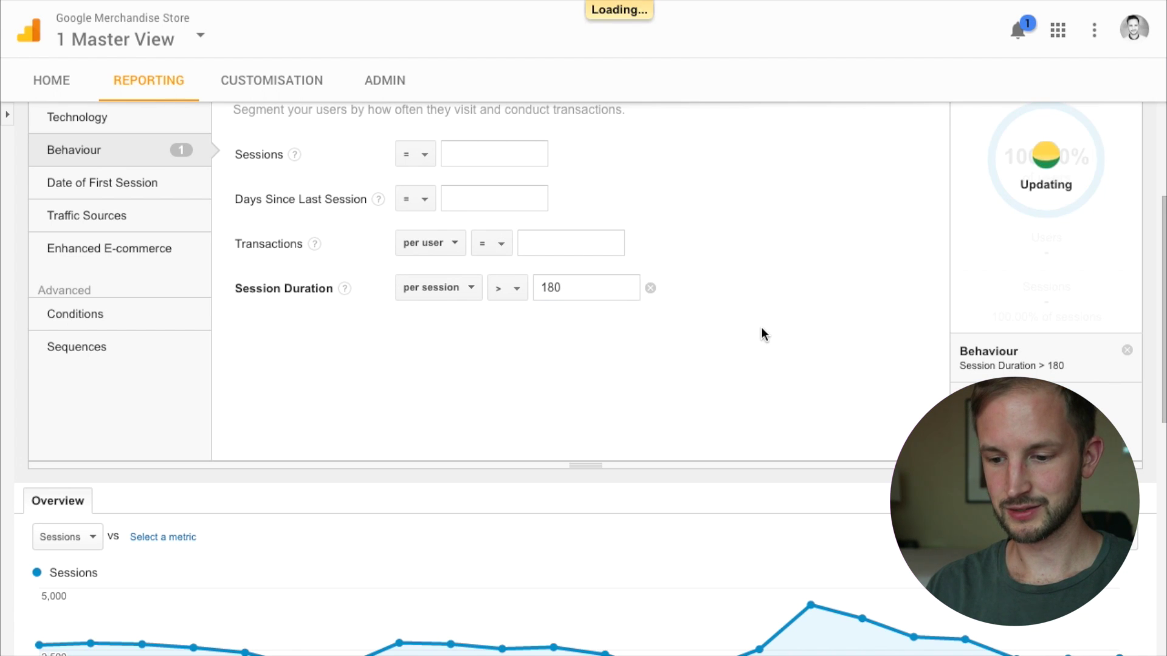
scroll(761, 333, "up", 1)
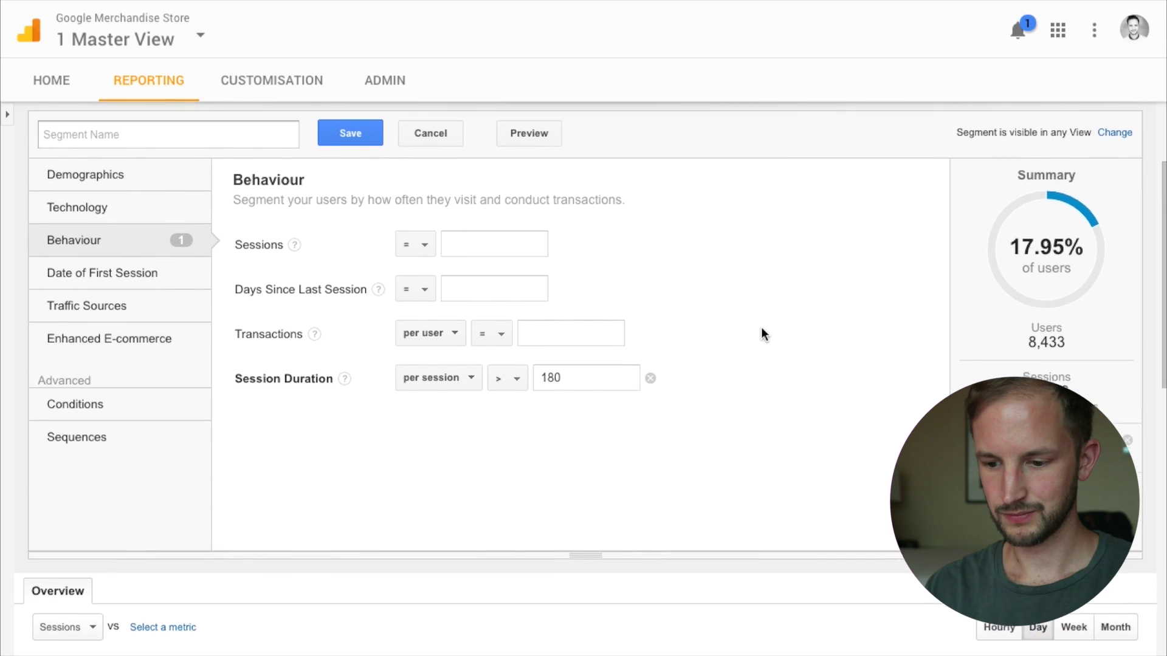
- Change the Session Duration filter's scope to per user and compare the segment summary
scroll(761, 331, "down", 1)
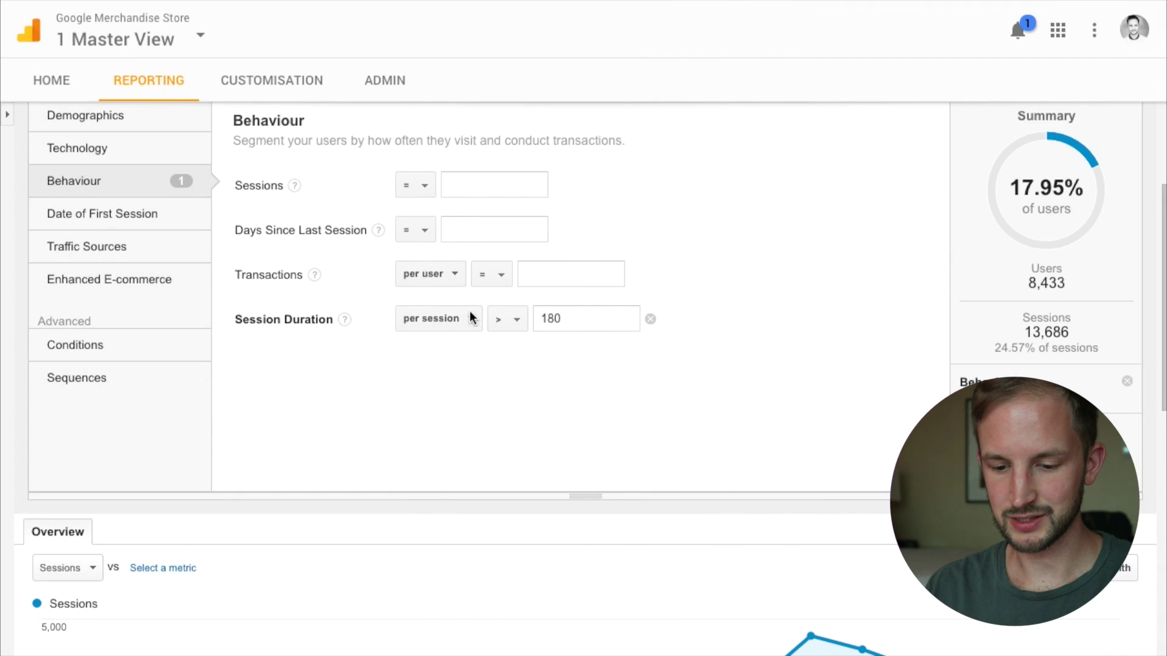
left_click(442, 325)
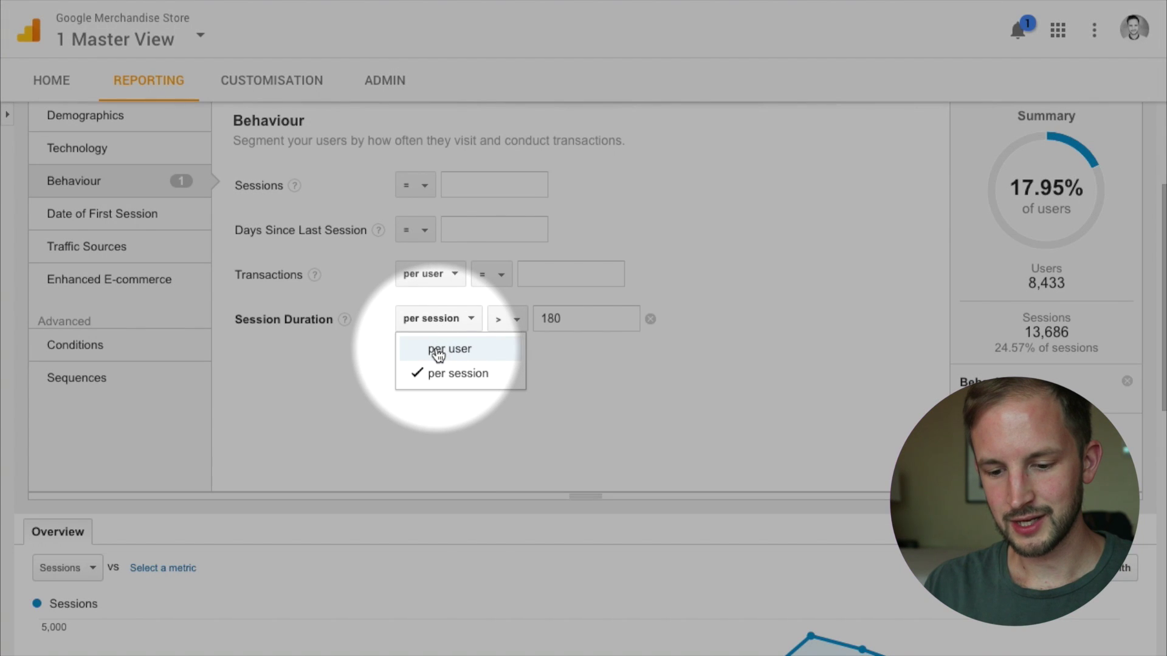
left_click(438, 350)
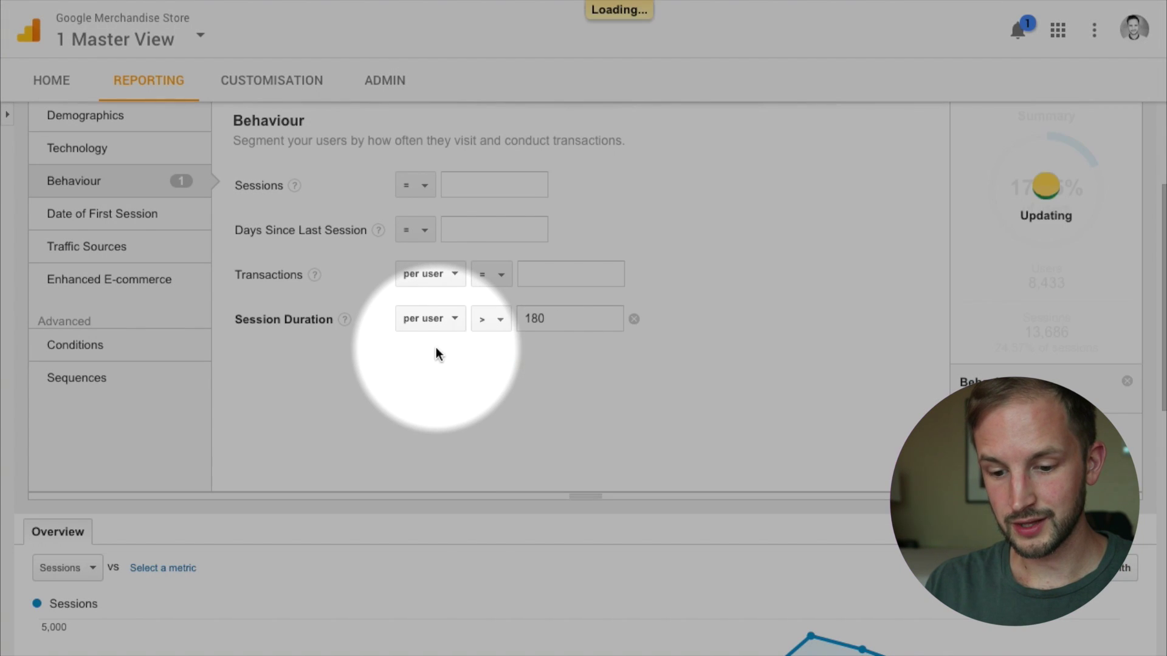
scroll(814, 202, "up", 3)
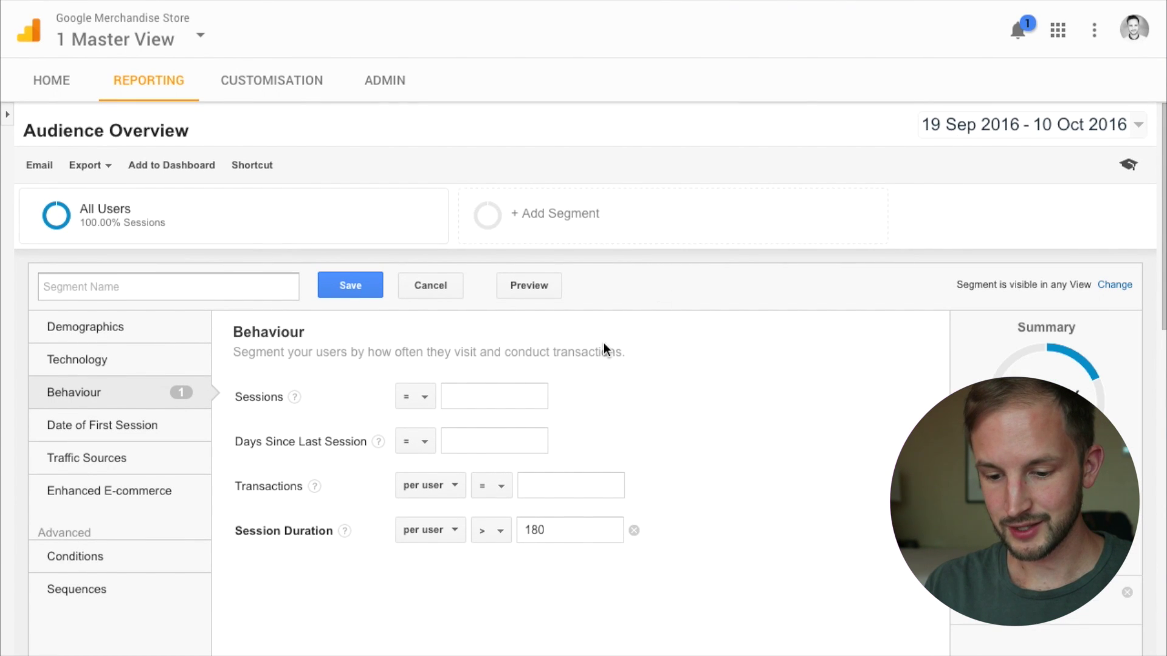
scroll(604, 347, "down", 3)
scroll(603, 342, "down", 1)
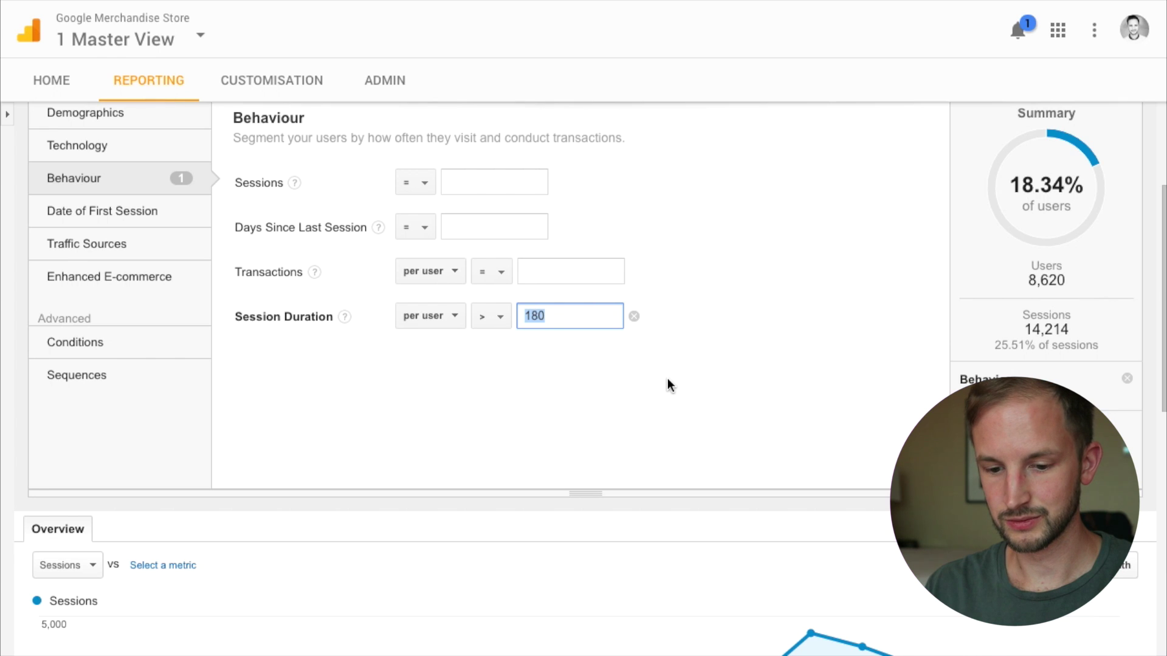
- Clear the Session Duration filter, set Sessions to greater than 5 and examine the summary's user and session counts
left_click(630, 320)
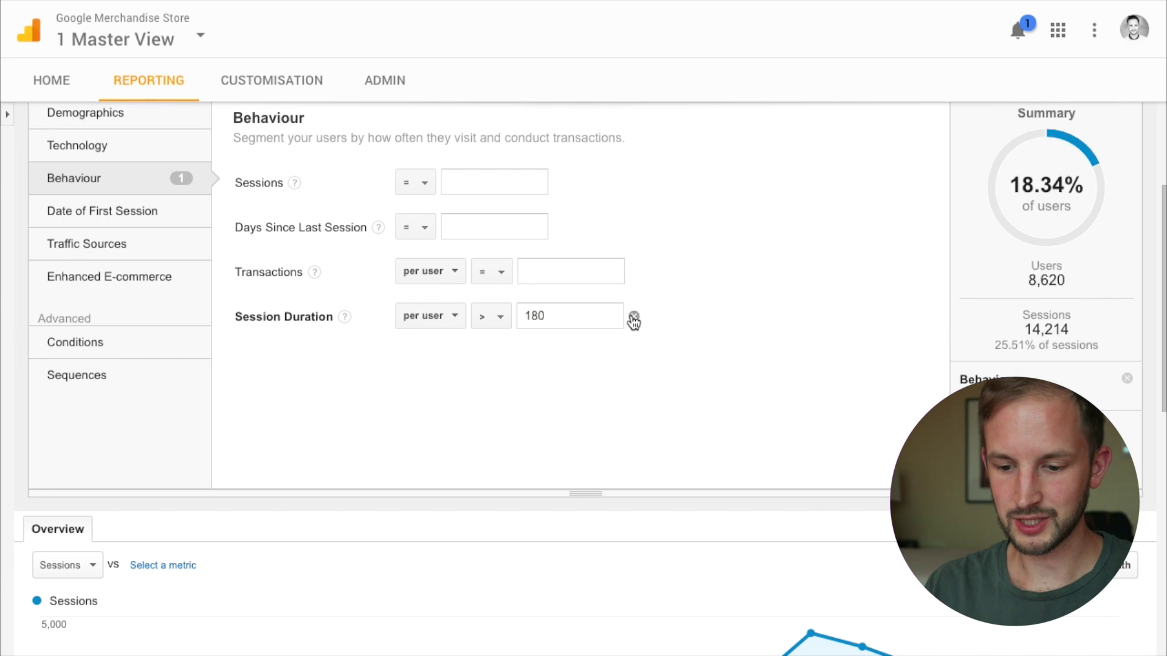
left_click(633, 318)
left_click(411, 178)
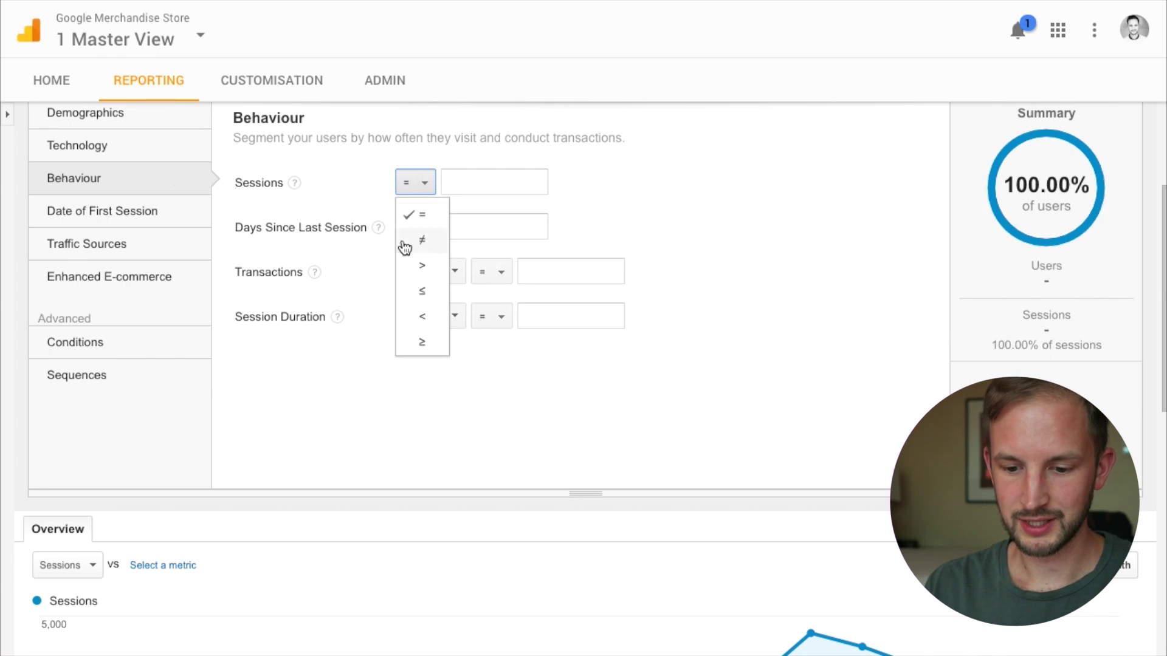
left_click(426, 286)
left_click(470, 183)
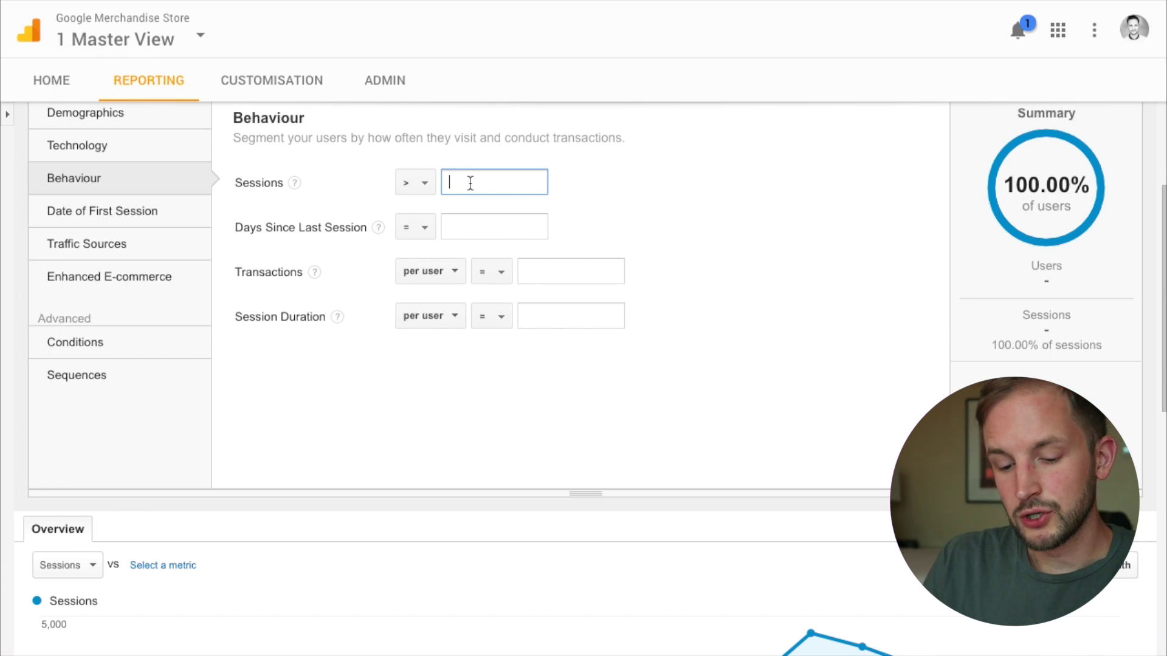
type("5")
left_click(636, 202)
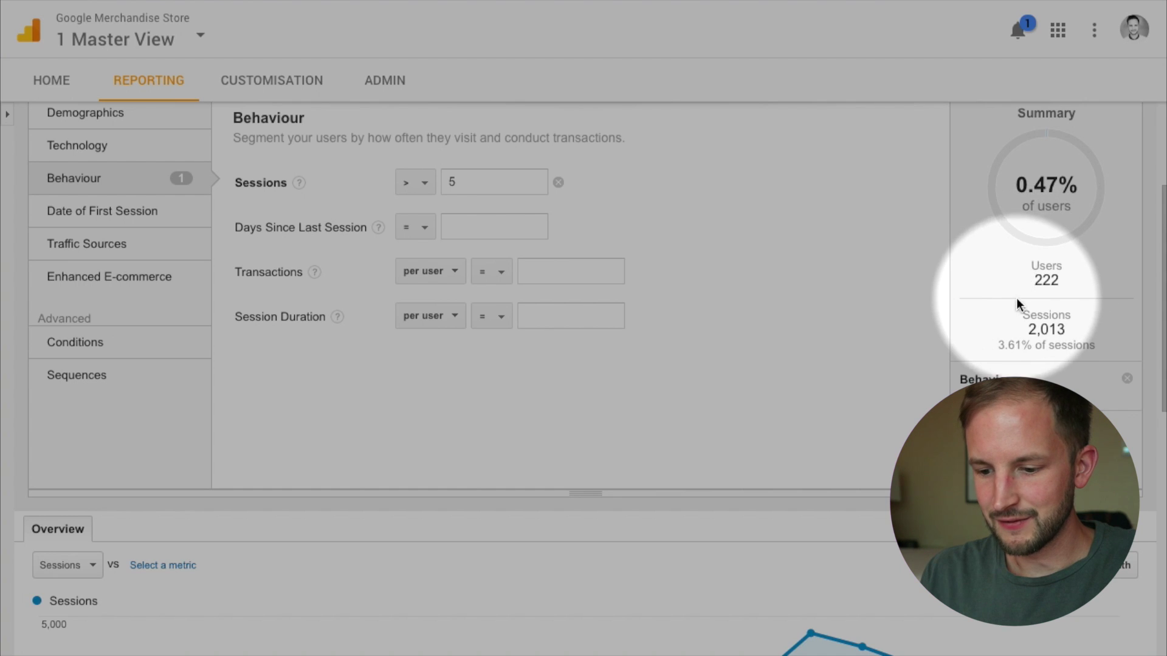
left_click_drag(1028, 328, 1069, 333)
left_click_drag(1061, 281, 997, 283)
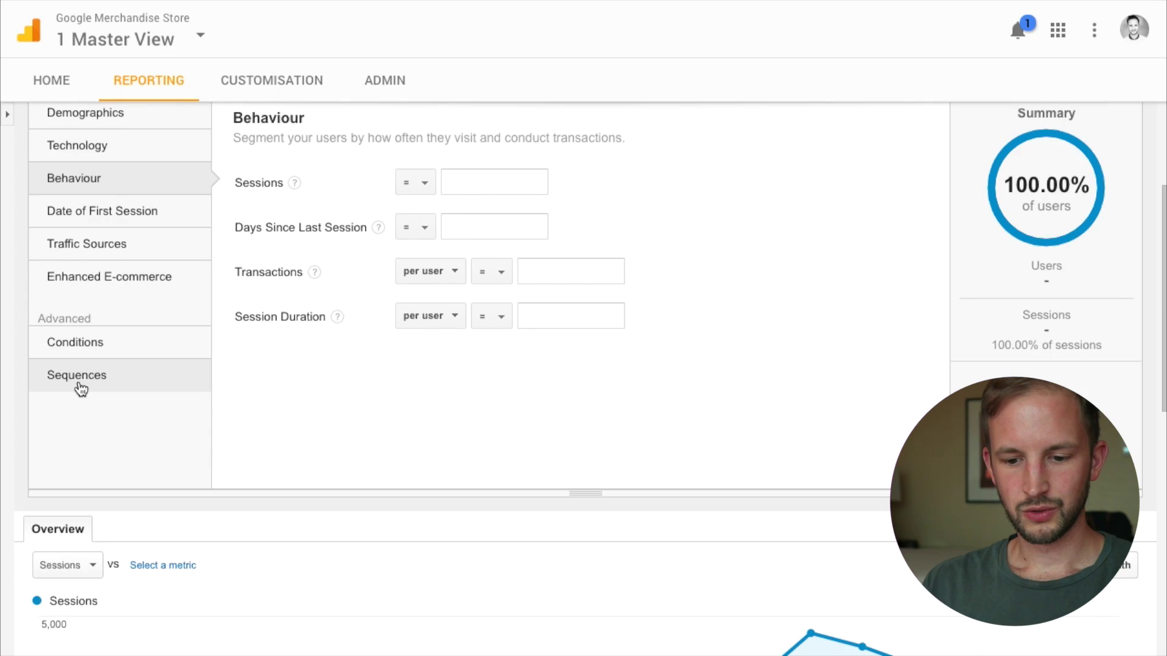
- Start a sequence filter in the segment and set Step 1's dimension to Page
left_click(81, 381)
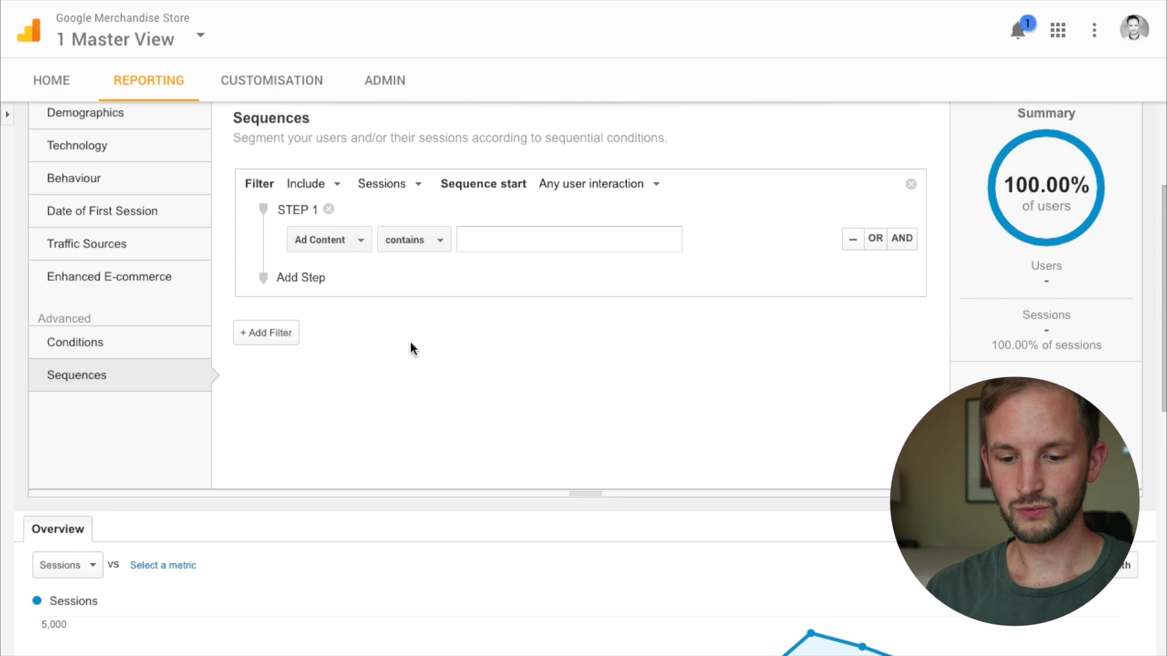
left_click(338, 243)
type("page")
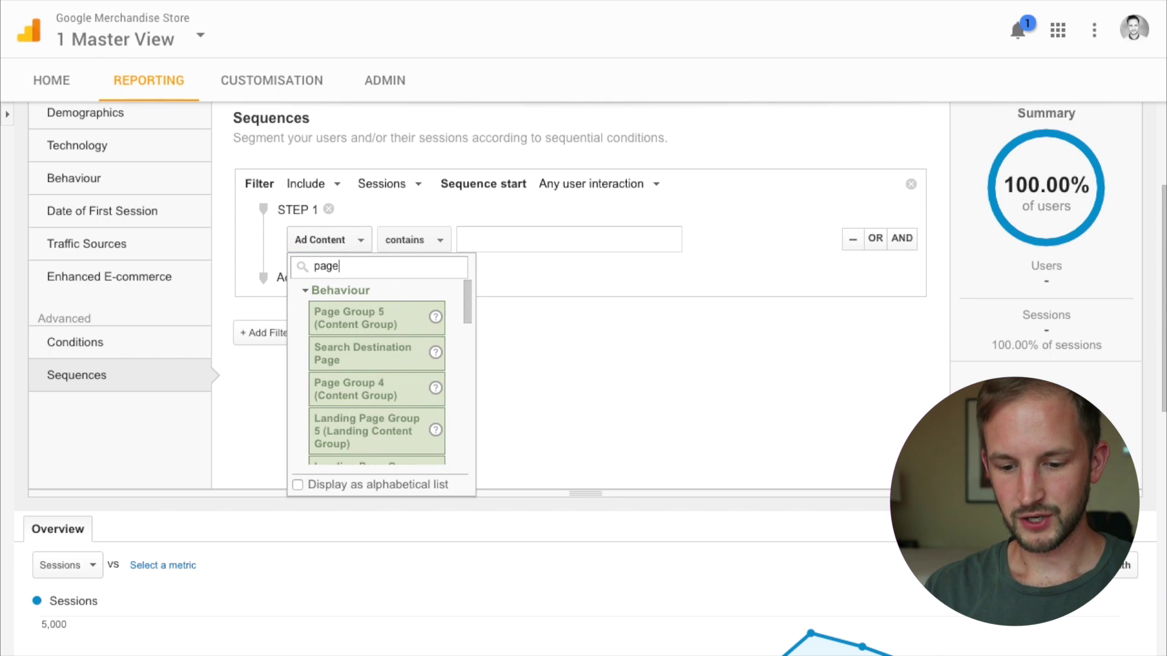
scroll(376, 365, "down", 3)
scroll(364, 437, "down", 1)
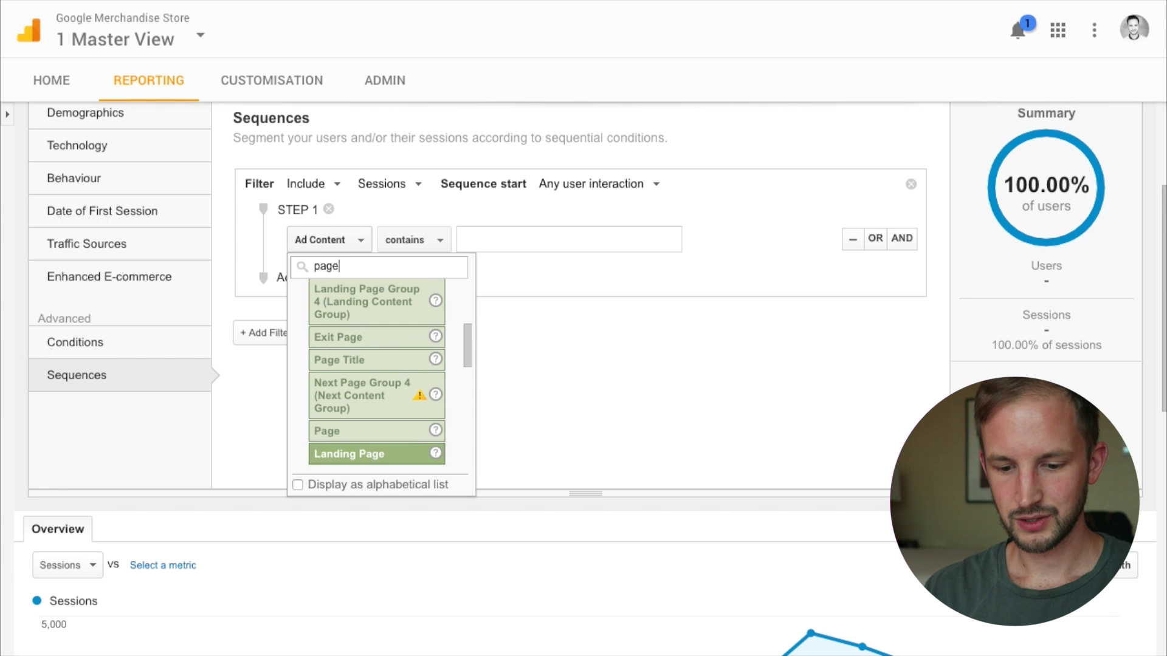
left_click(346, 431)
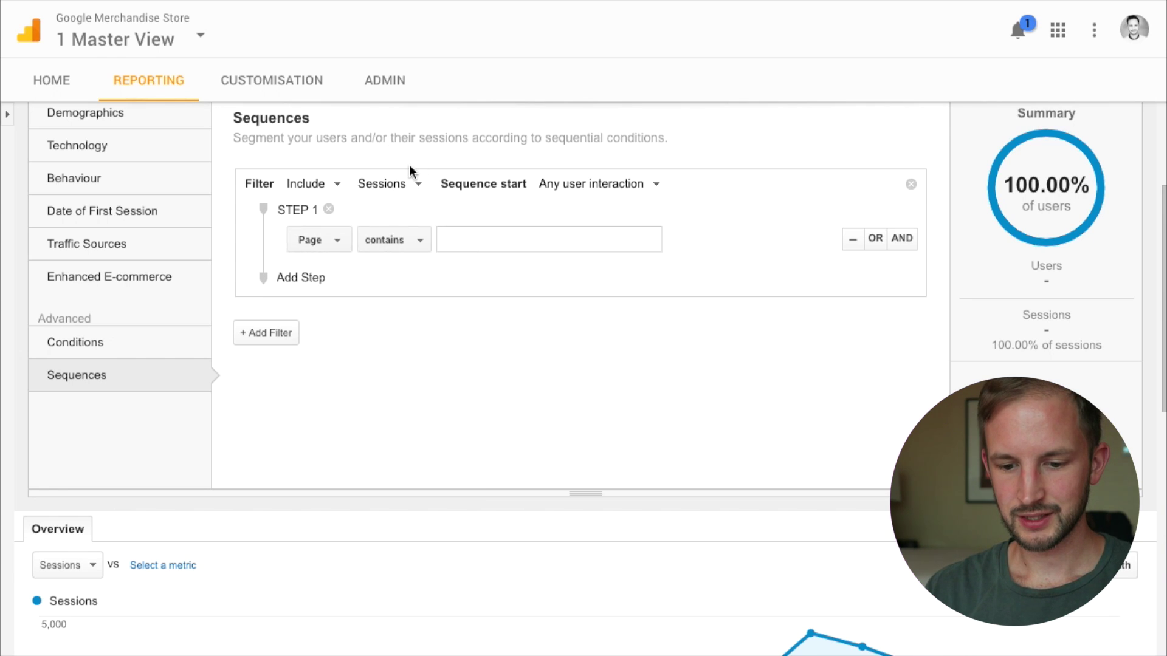
- Make Step 1's Page exactly match /google+redesign/bags/backpacks/google+rucksack
key("F1")
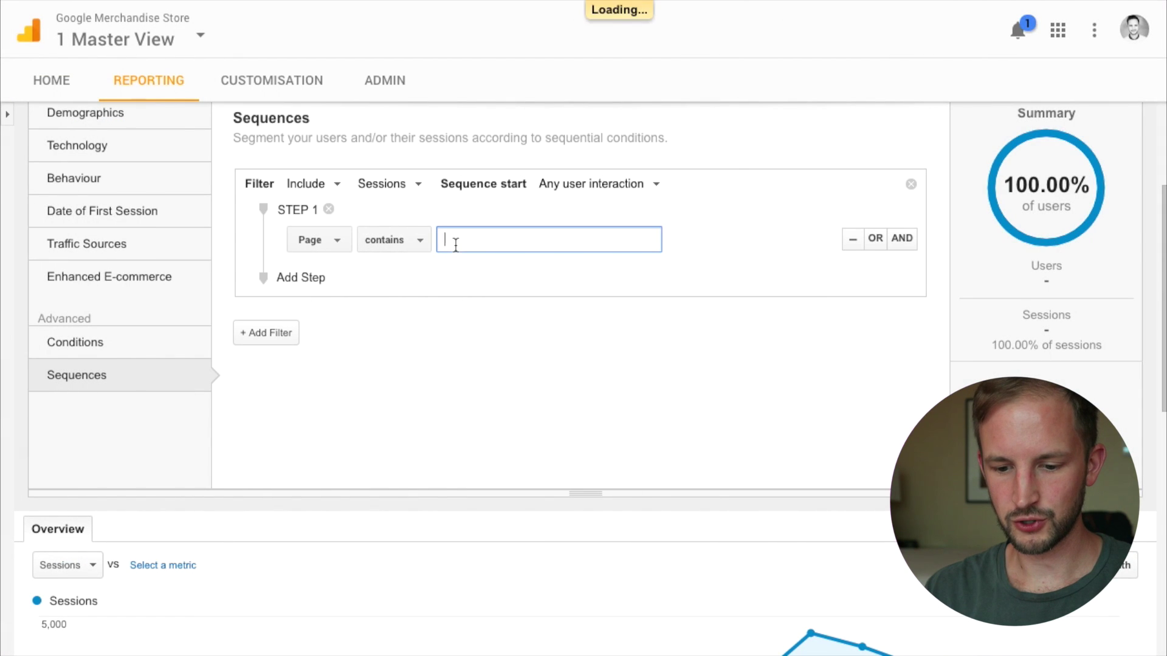
left_click(401, 240)
left_click(413, 281)
left_click(500, 242)
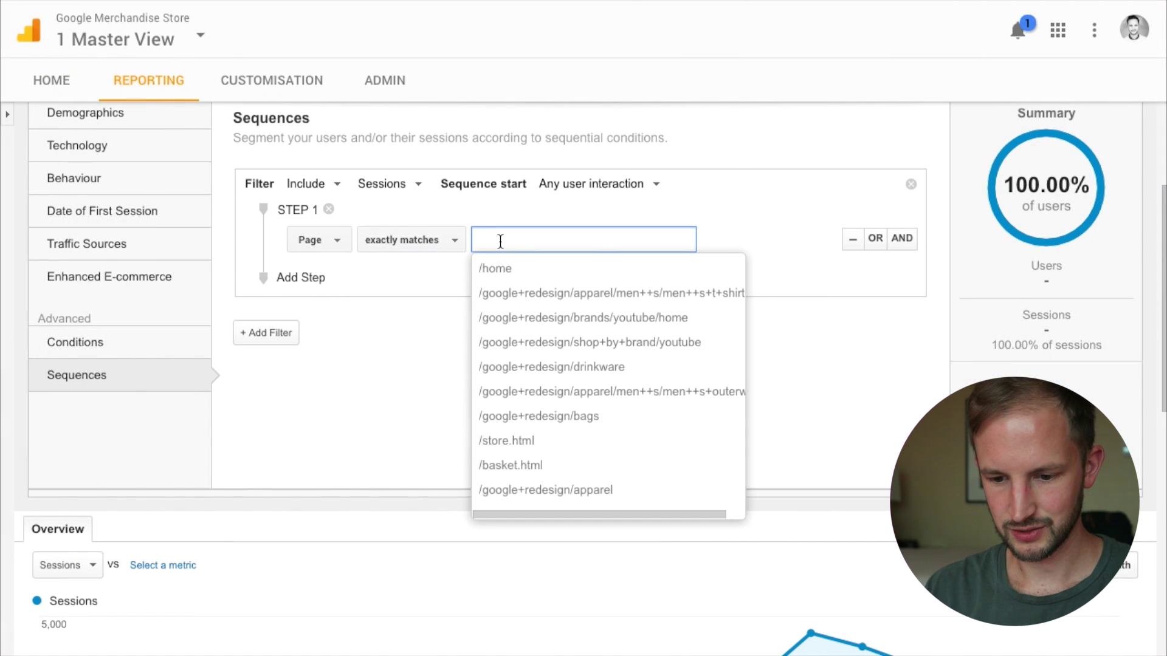
key("ctrl+v")
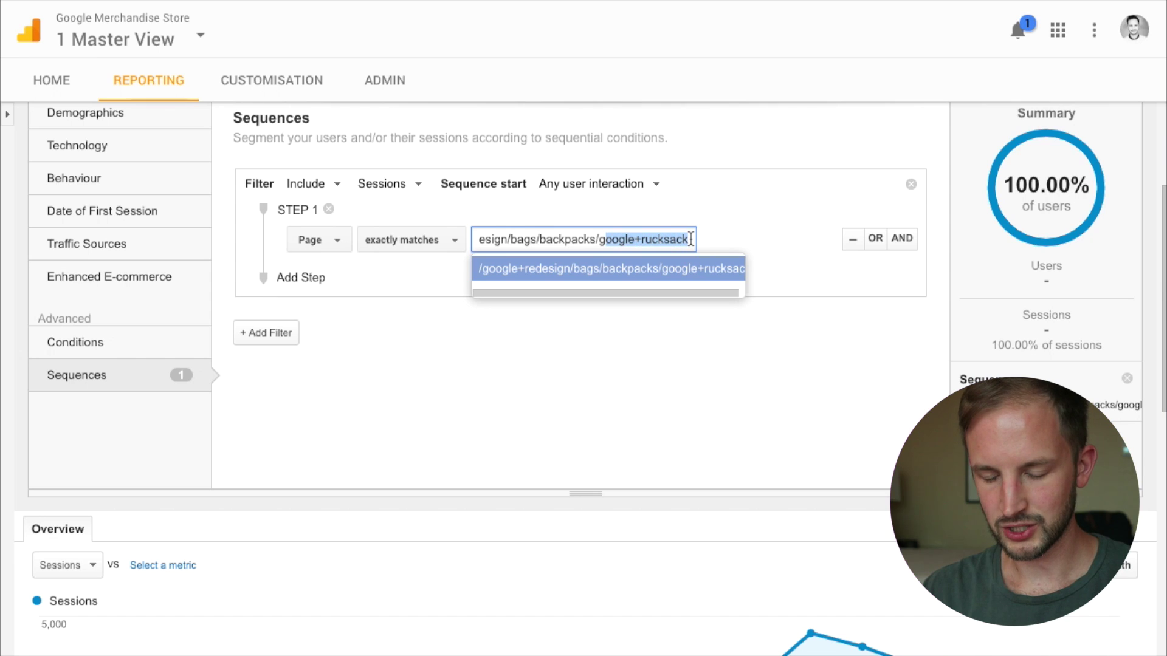
left_click(716, 238)
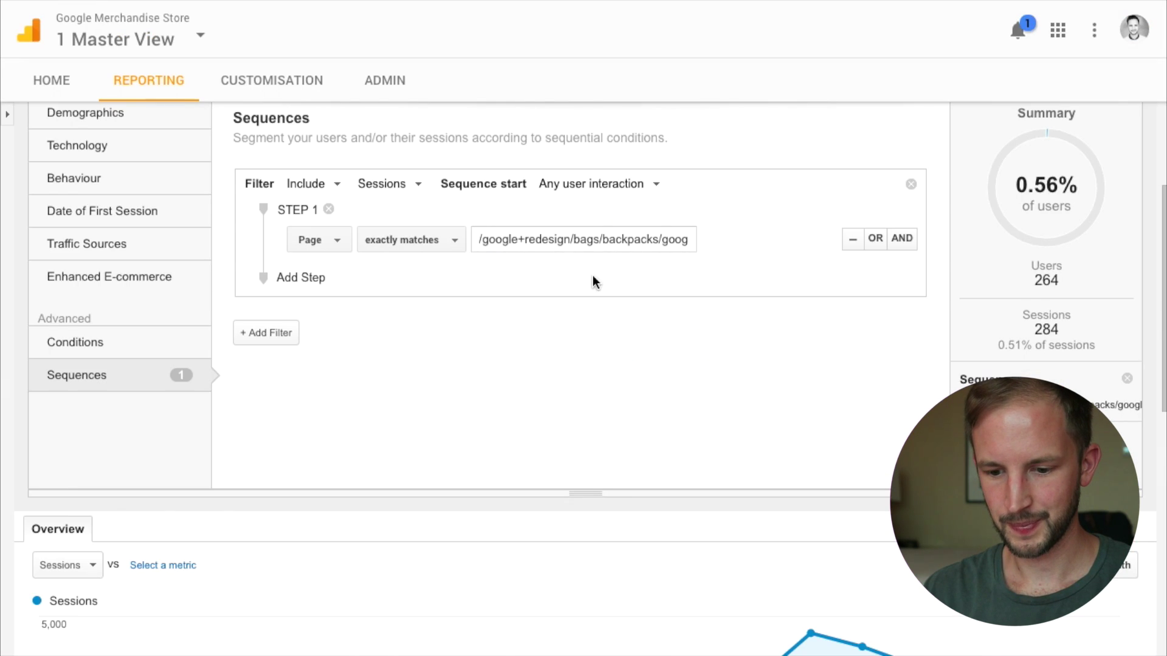
- Add a second sequence step and set its dimension to Page
left_click(311, 280)
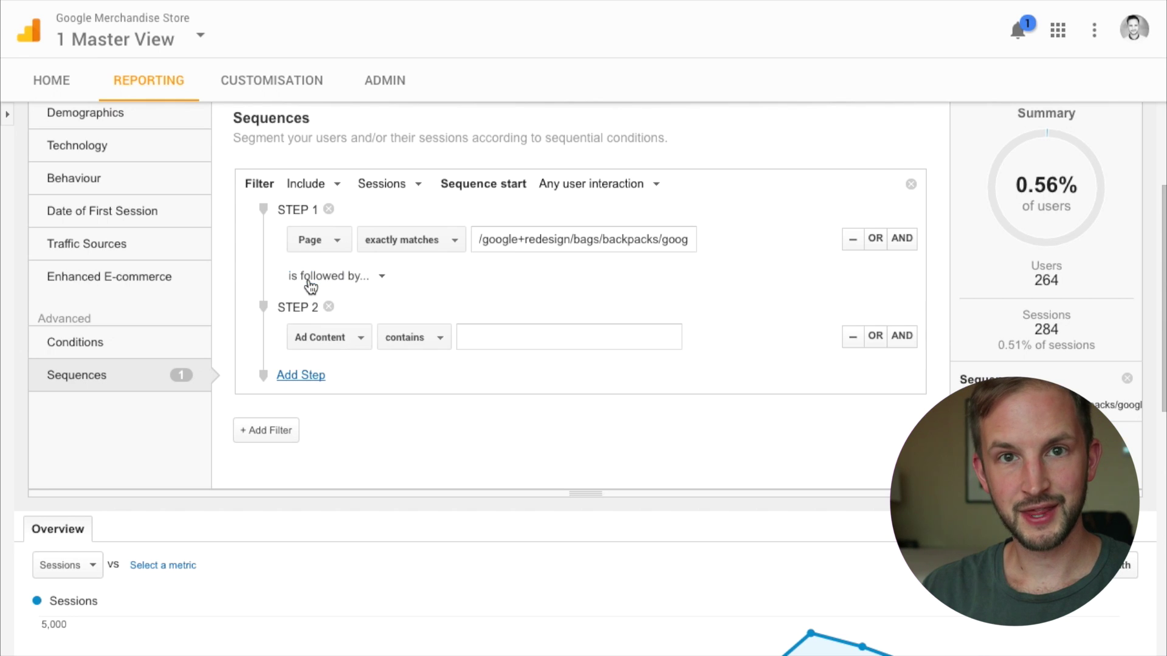
left_click(343, 343)
type("page")
key("Down")
key("Down")
key("Down")
key("Down")
key("Down")
key("Down")
key("Down")
key("Down")
key("Down")
key("Up")
key("Return")
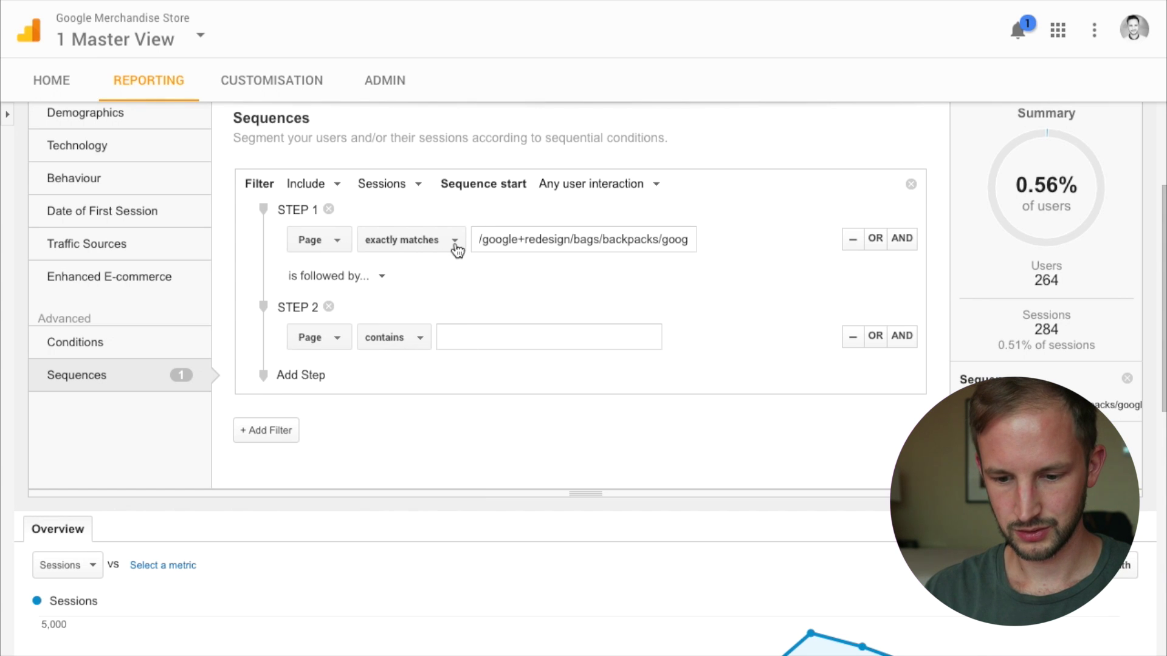
- Make Step 2's Page exactly match /home
left_click(395, 348)
left_click(417, 369)
left_click(484, 337)
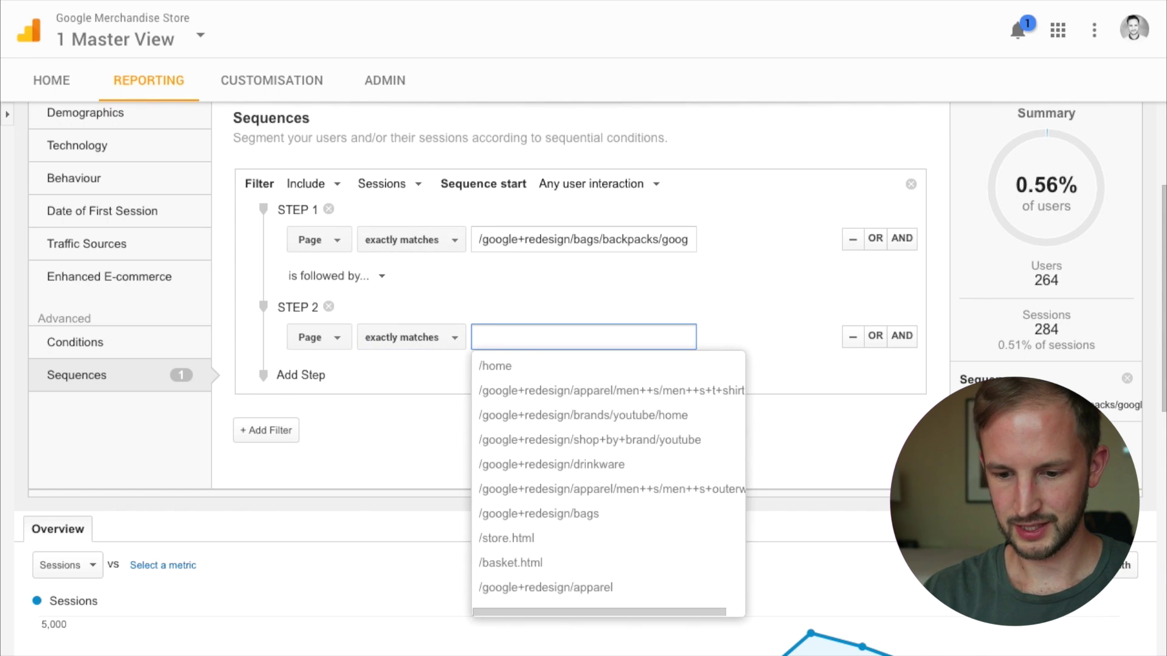
type("/h")
key("Return")
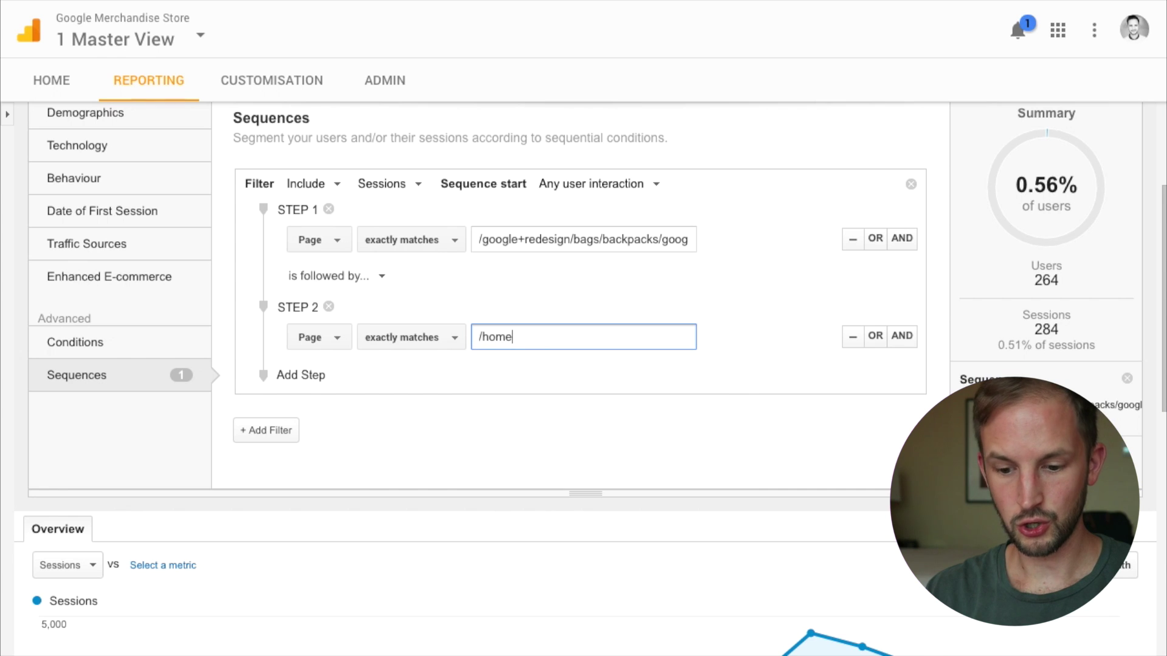
left_click(547, 396)
scroll(607, 413, "down", 1)
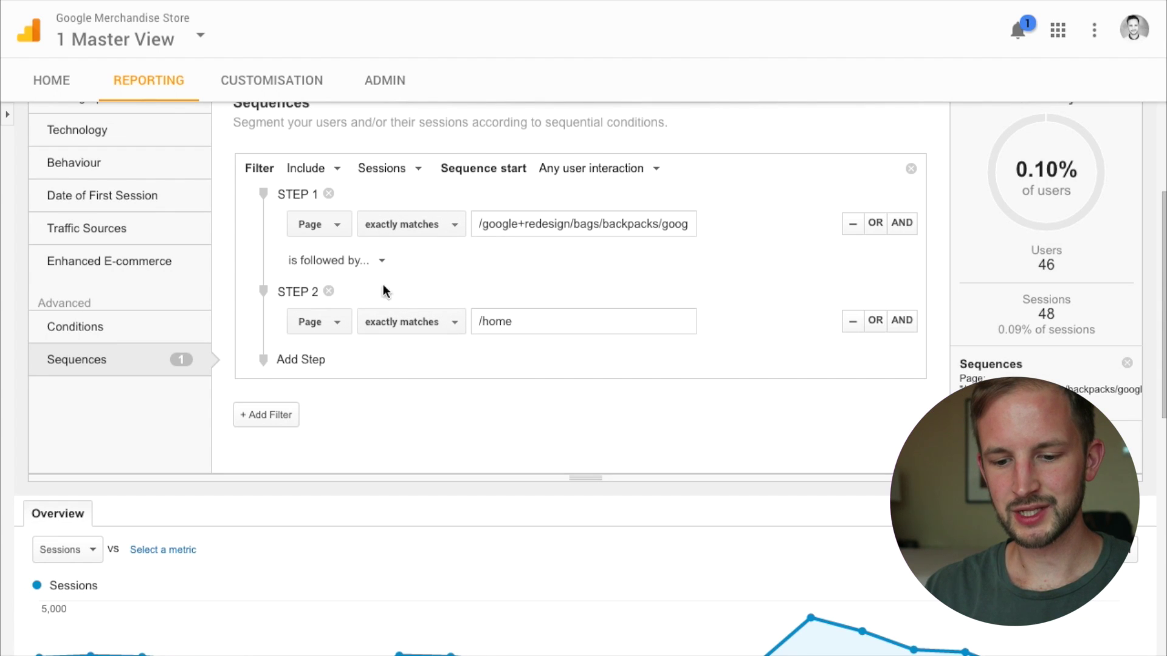
- Change the sequence filter's scope from Sessions to Users
left_click(394, 173)
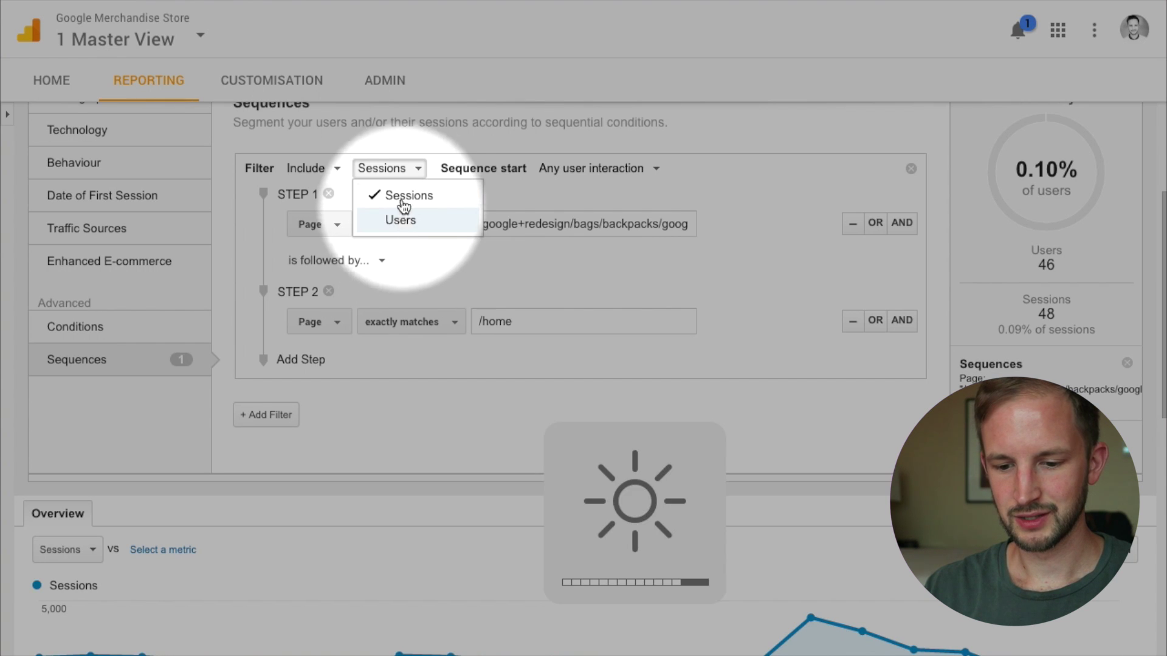
left_click(402, 173)
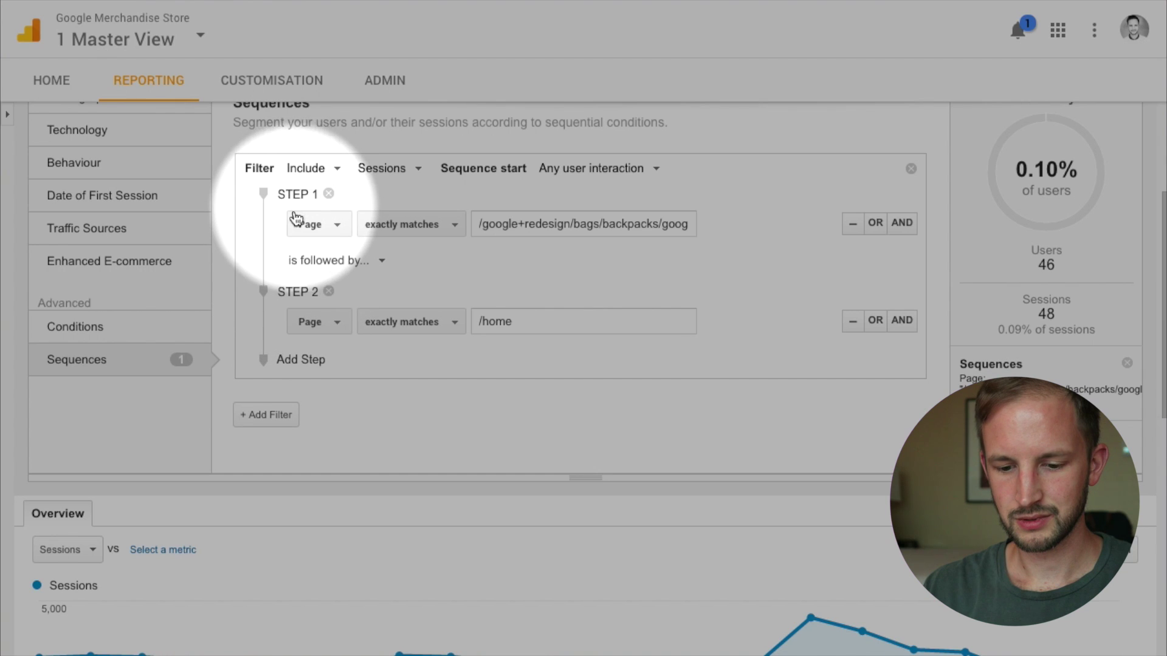
left_click(392, 170)
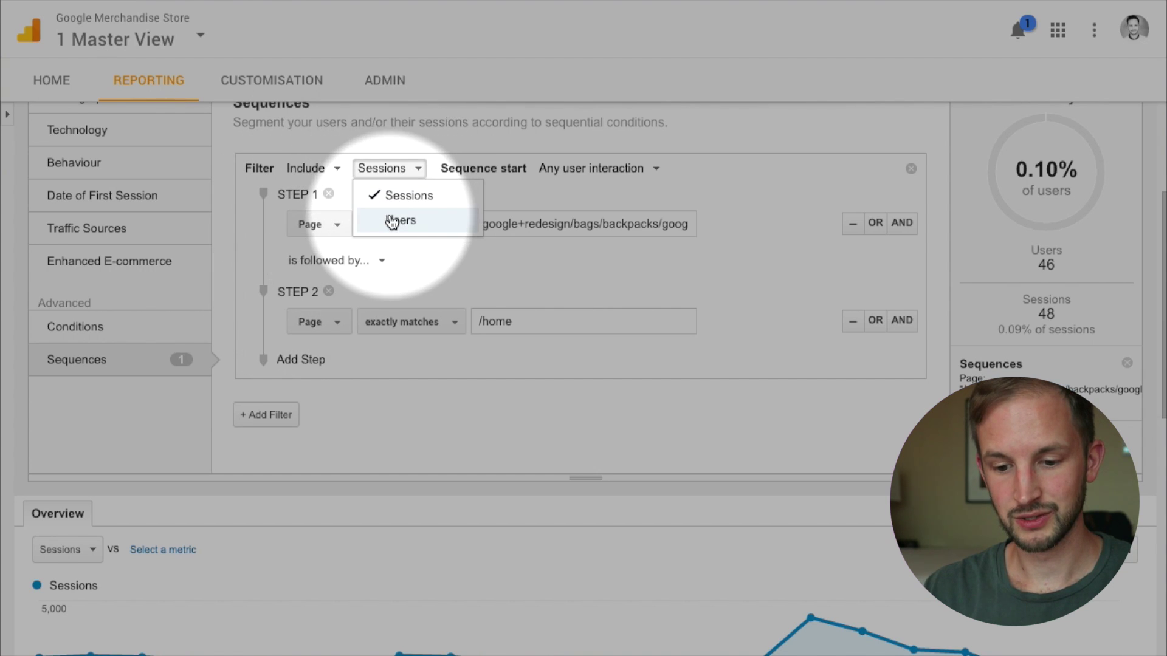
left_click(396, 219)
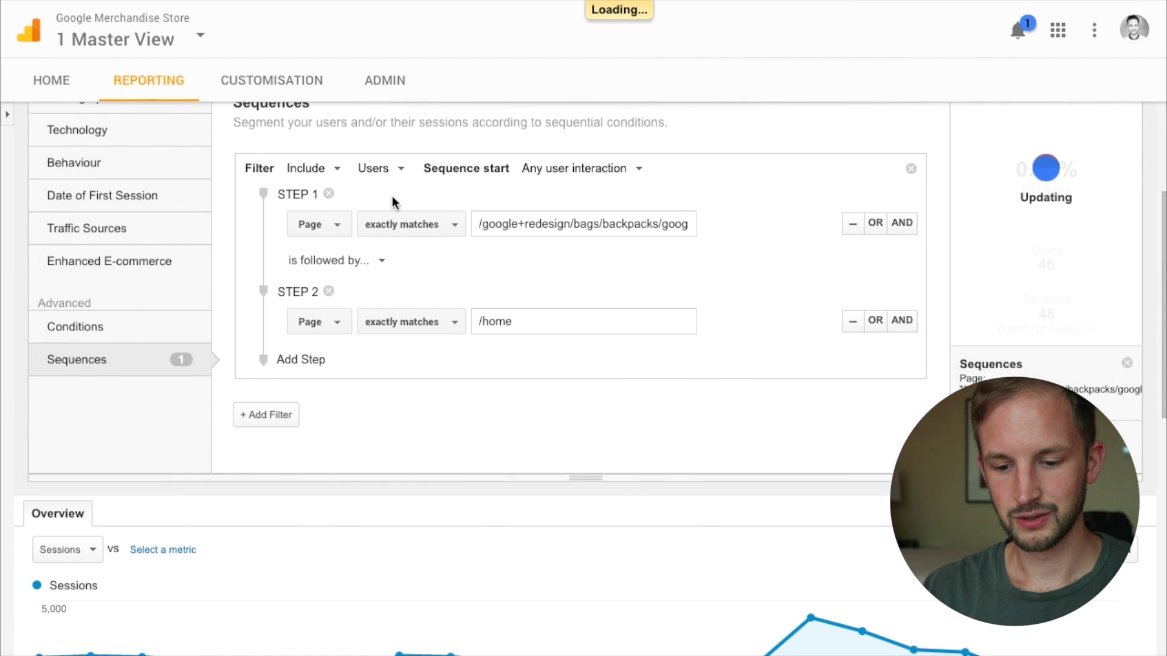
scroll(381, 212, "down", 1)
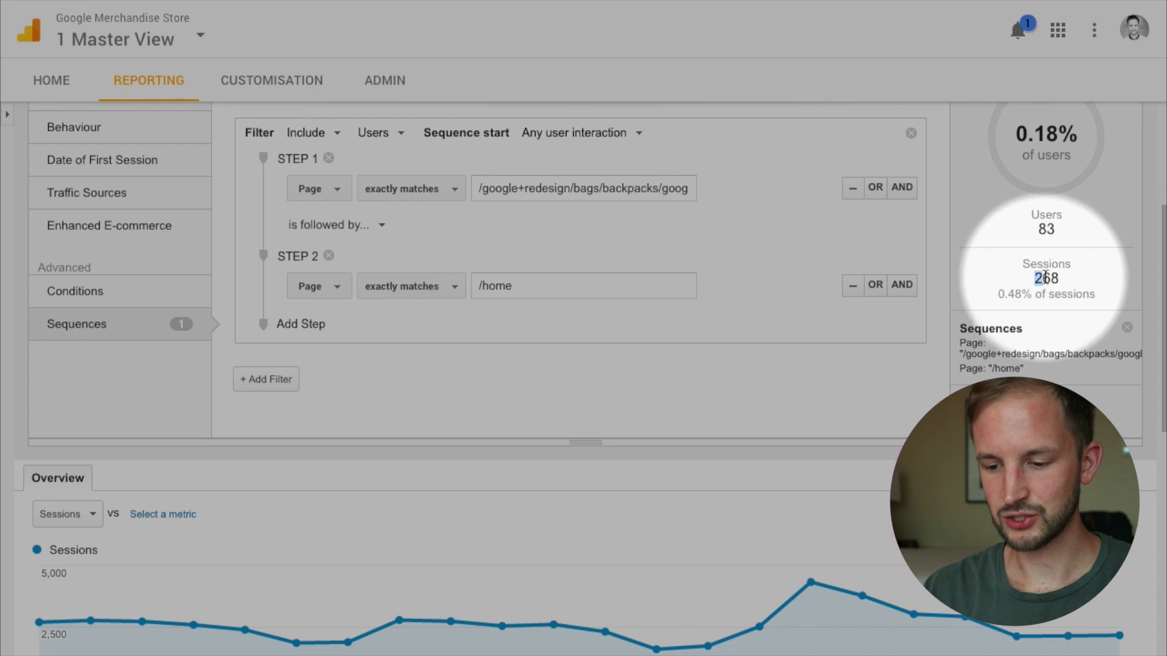
- Examine the user-scoped sequence's user and session counts in the summary and check the report's date range
double_click(1062, 278)
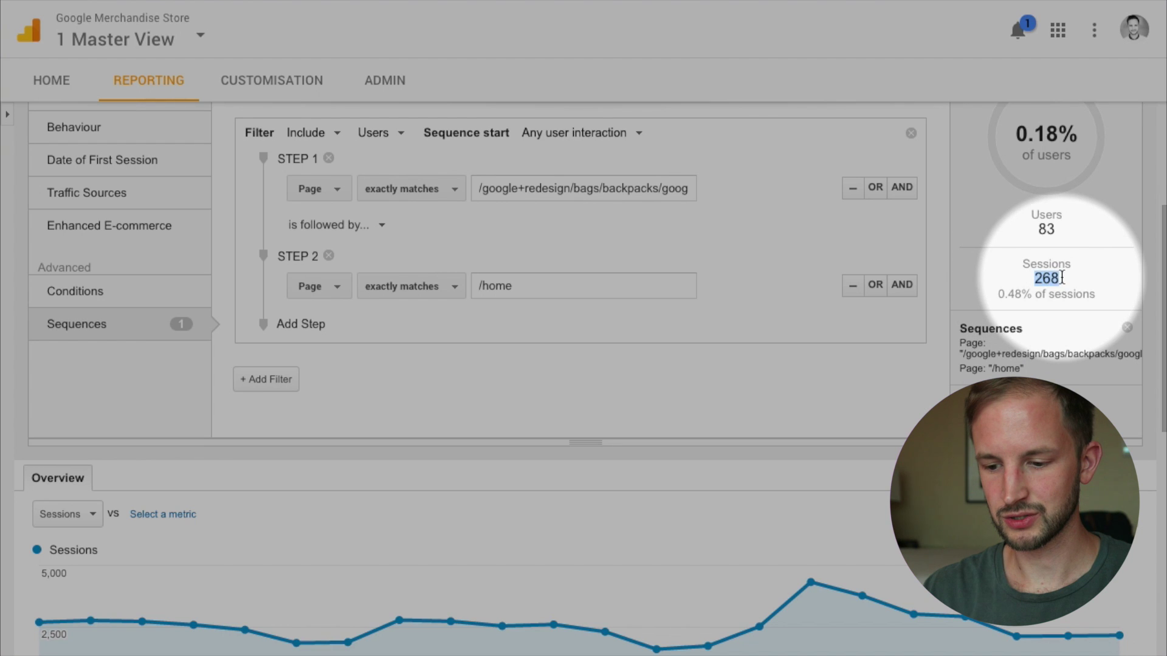
scroll(653, 235, "up", 1)
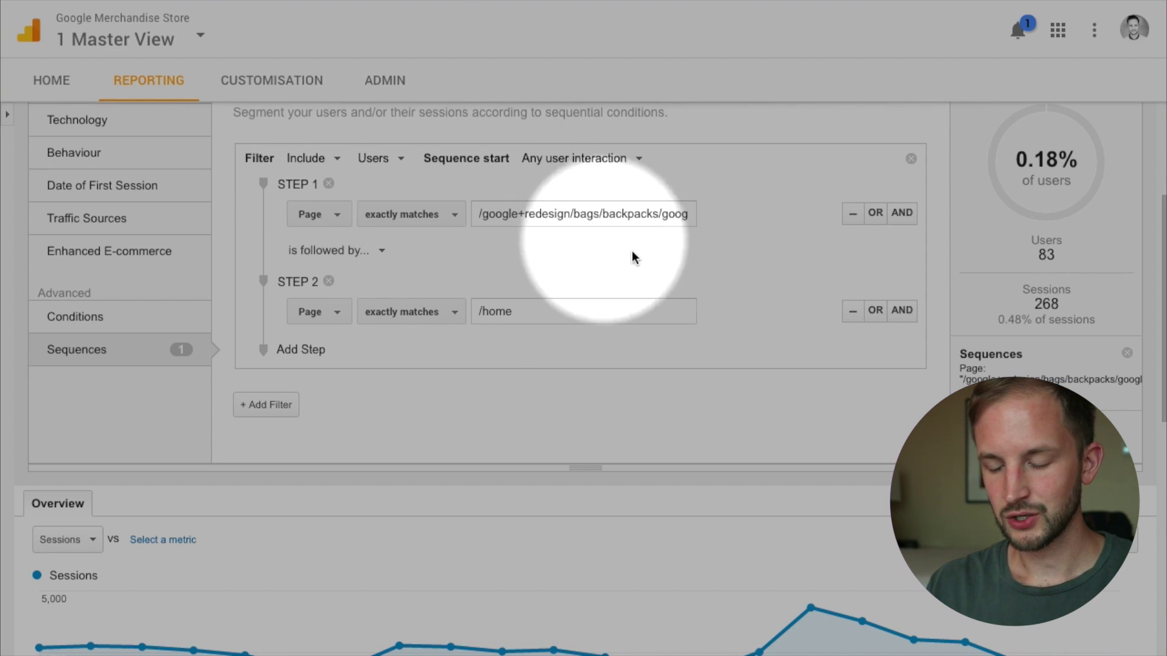
mouse_move(1060, 254)
left_mouse_down()
mouse_move(1037, 257)
mouse_move(1048, 260)
left_mouse_up()
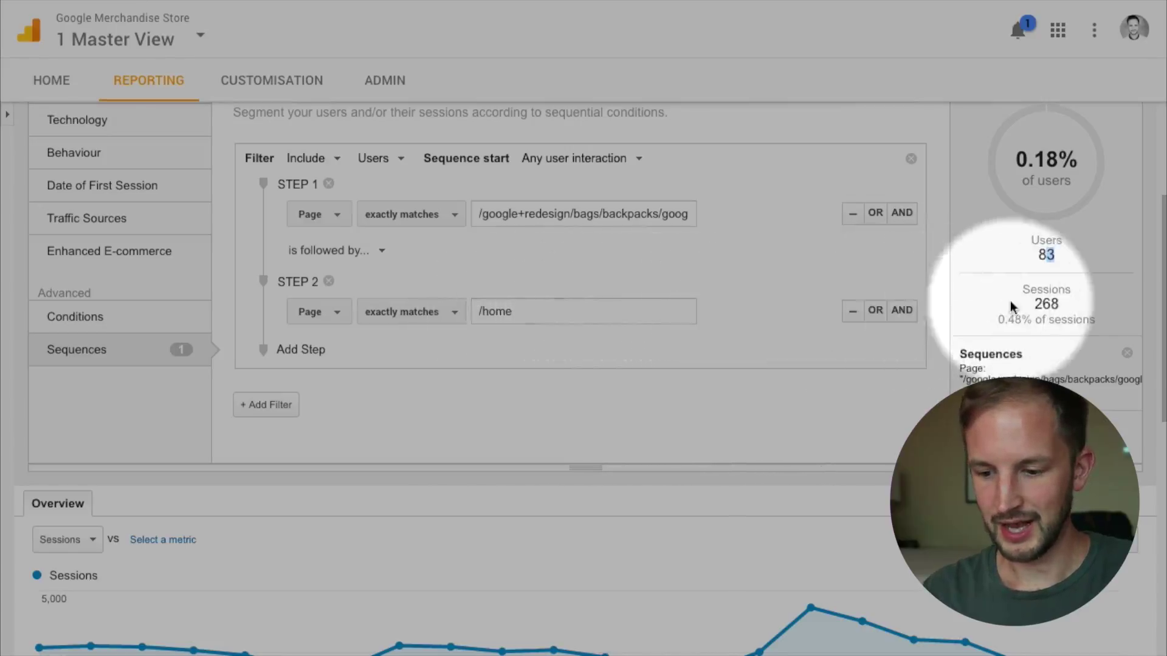
left_click_drag(1032, 289, 1057, 307)
left_click_drag(1057, 256, 1029, 246)
scroll(1029, 246, "up", 4)
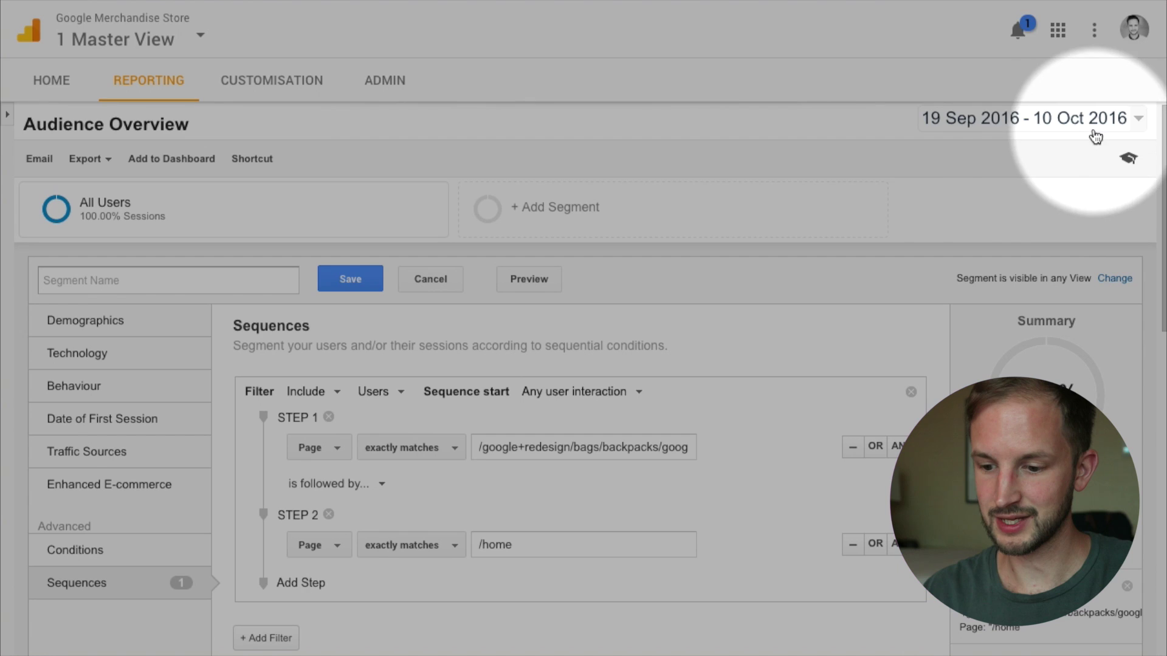
- Switch to the Google Merchandise Store and look over the rucksack page from its footer contact links up
scroll(495, 417, "down", 1)
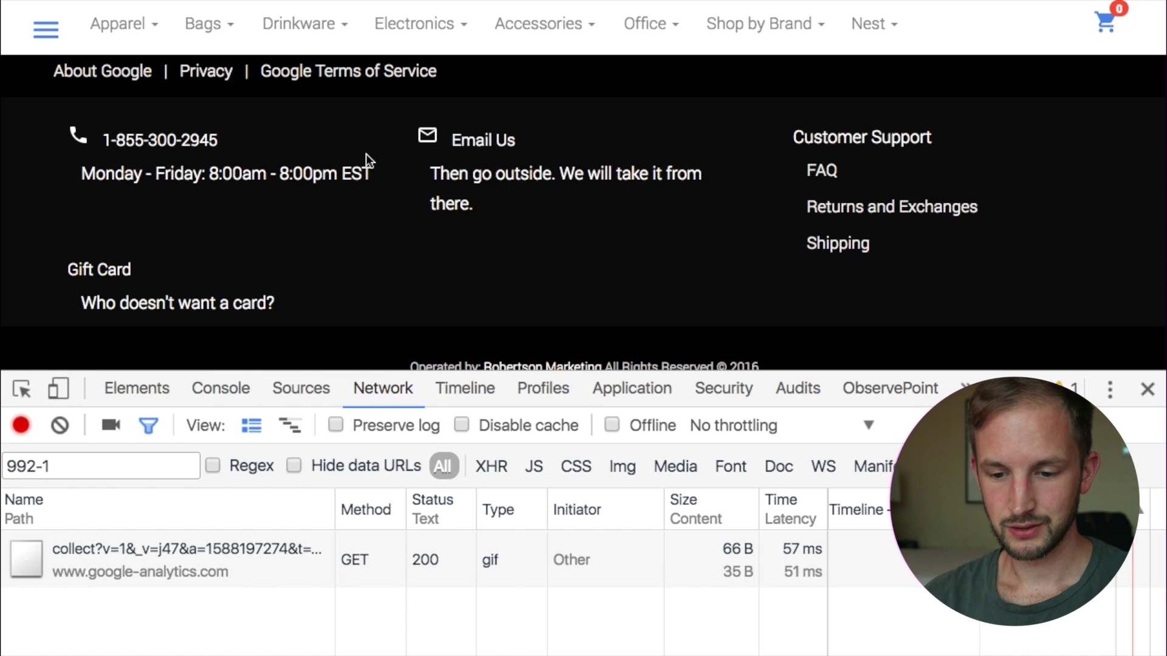
scroll(365, 159, "up", 15)
scroll(365, 159, "up", 5)
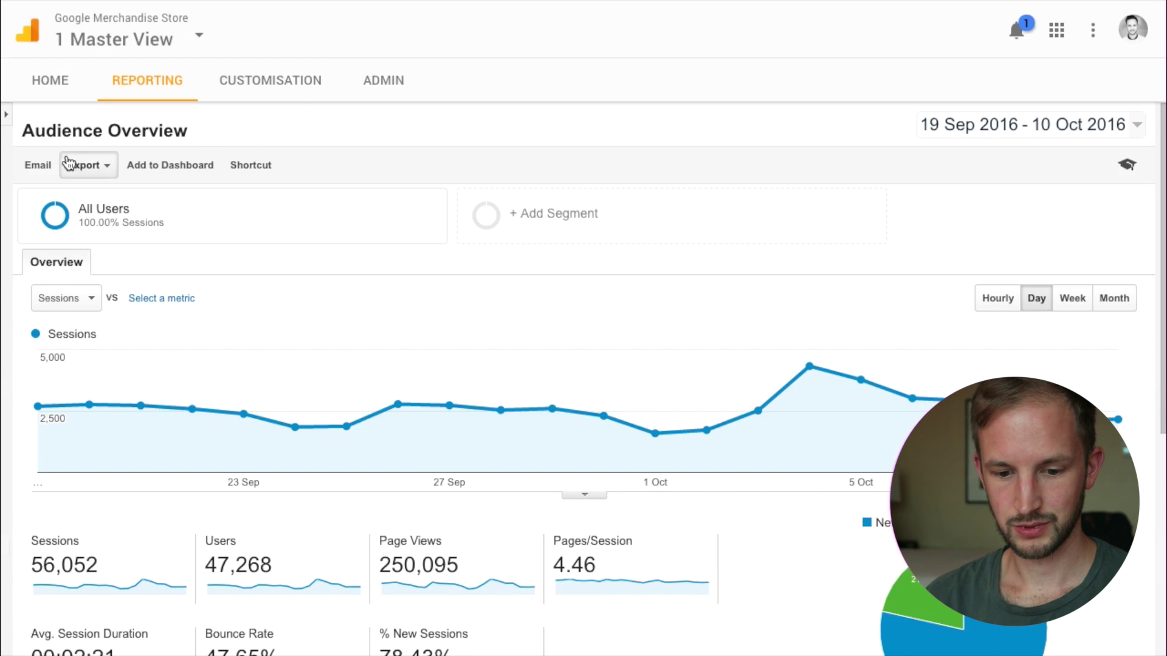
- Start a new segment in the Audience Overview report and name it "Sequence: Page and Label"
left_click(479, 202)
left_click(98, 293)
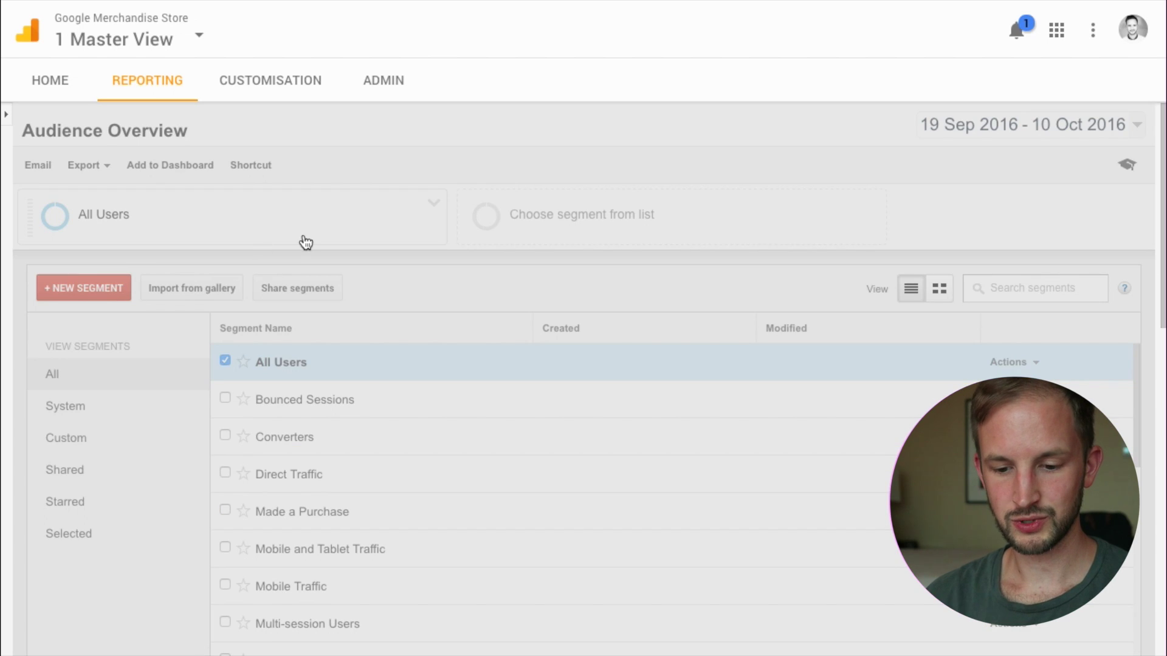
scroll(370, 383, "down", 2)
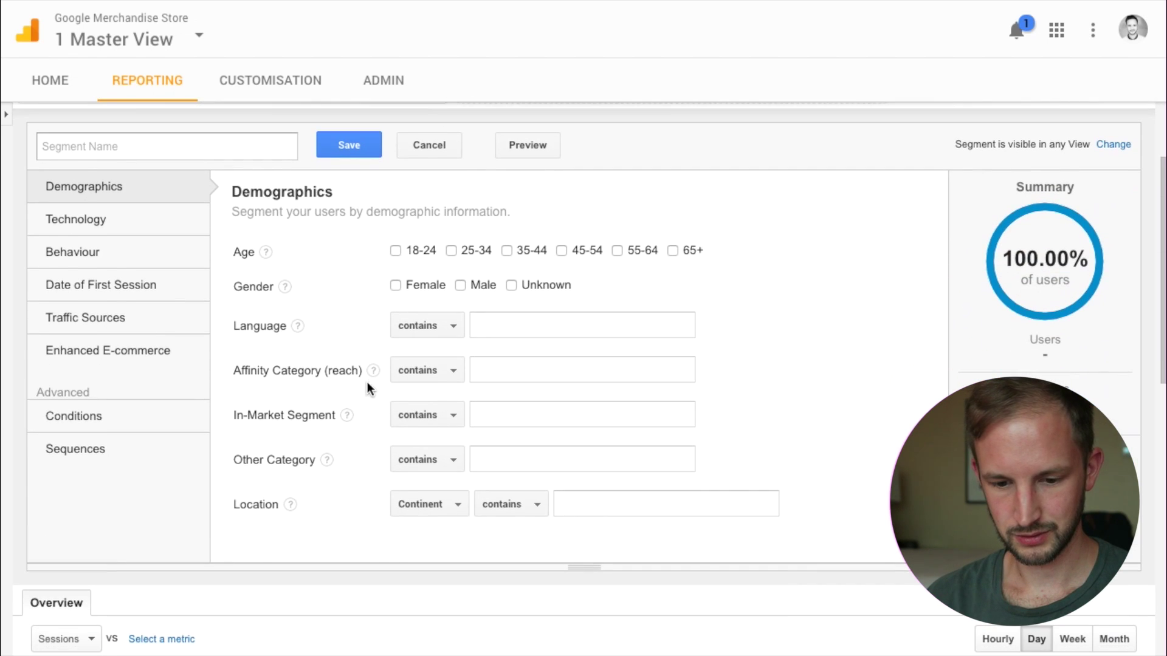
type("Sequen")
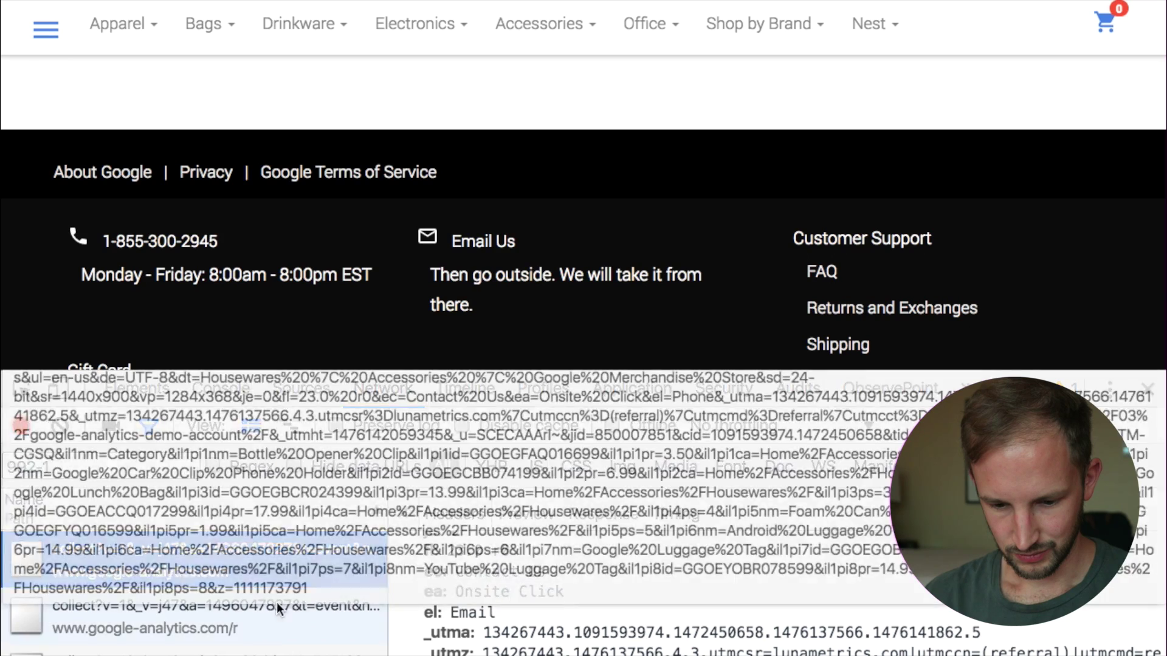
- Inspect the store's second Google Analytics event request for its event category, action and label parameters
left_click(276, 603)
scroll(431, 600, "down", 5)
scroll(431, 601, "down", 10)
scroll(431, 599, "down", 7)
scroll(431, 599, "up", 3)
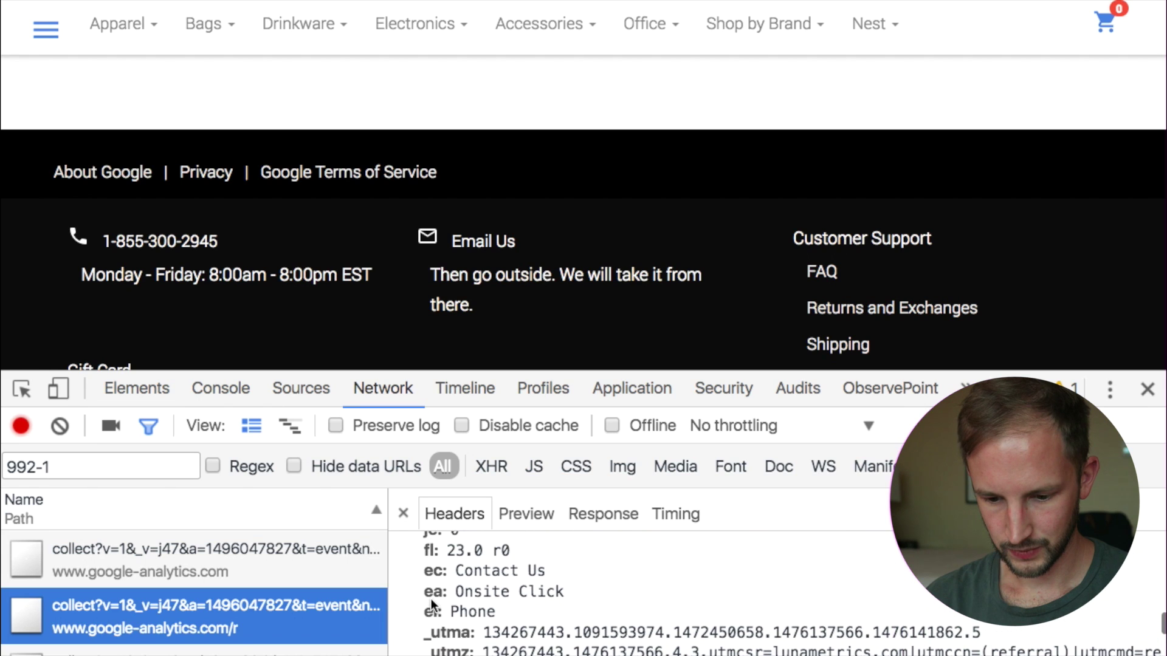
scroll(429, 582, "down", 1)
left_click_drag(425, 561, 453, 560)
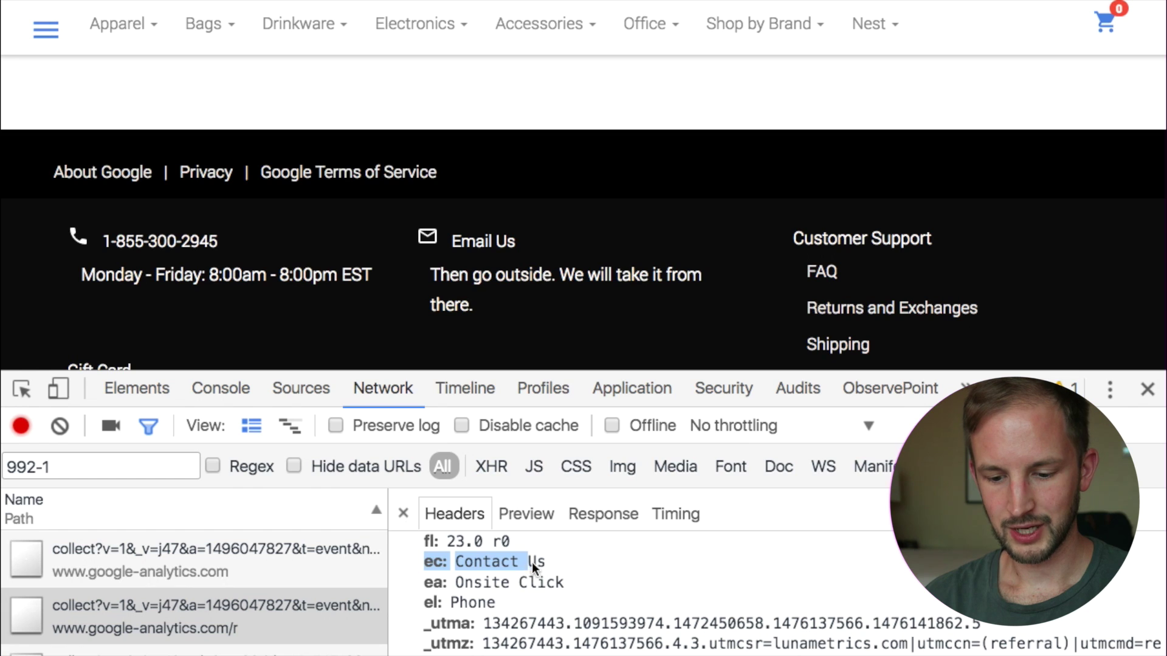
left_click_drag(446, 599, 442, 599)
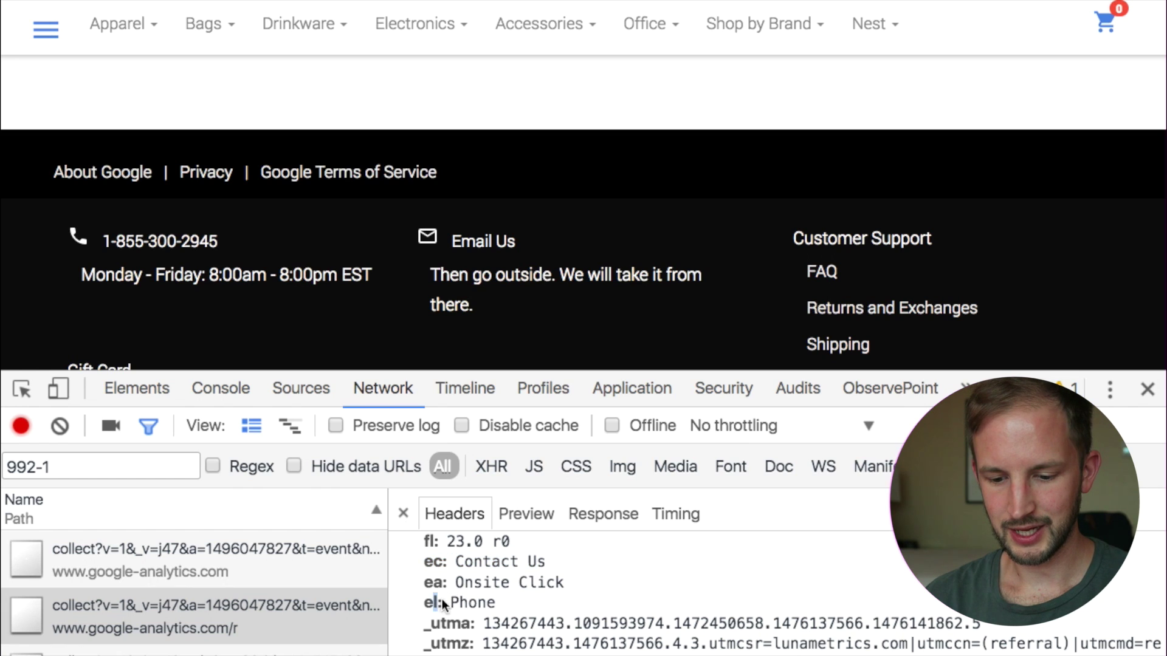
triple_click(475, 601)
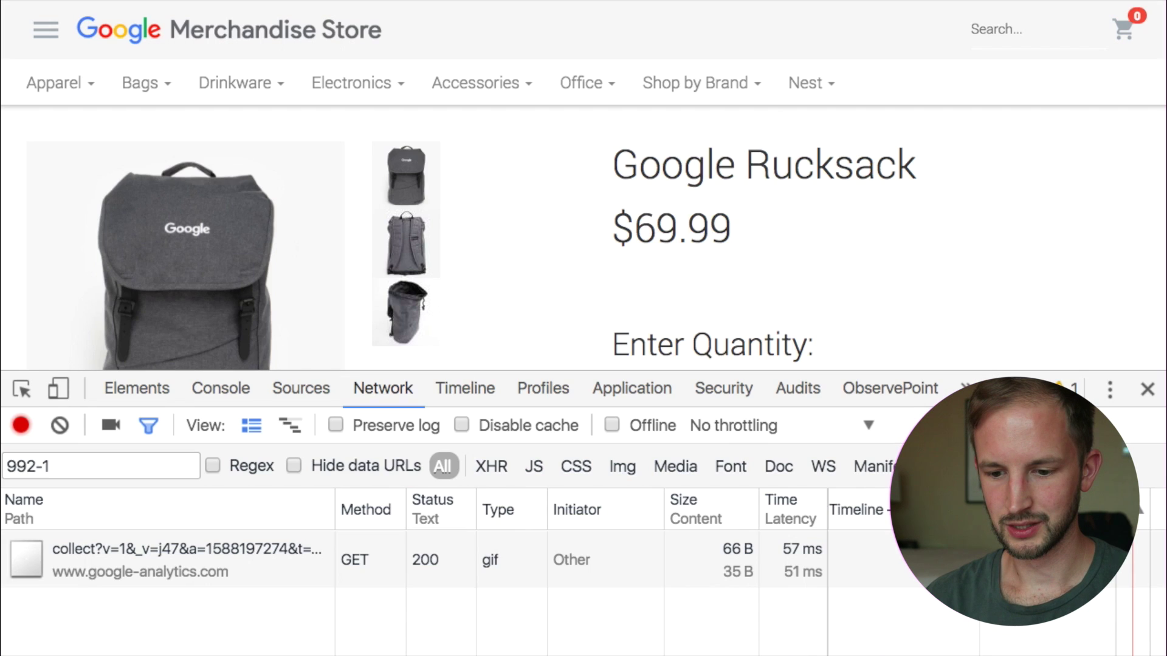
- Return to the segment editor in Google Analytics and set the dimension of sequence step 1 to Page
key("ctrl+Tab")
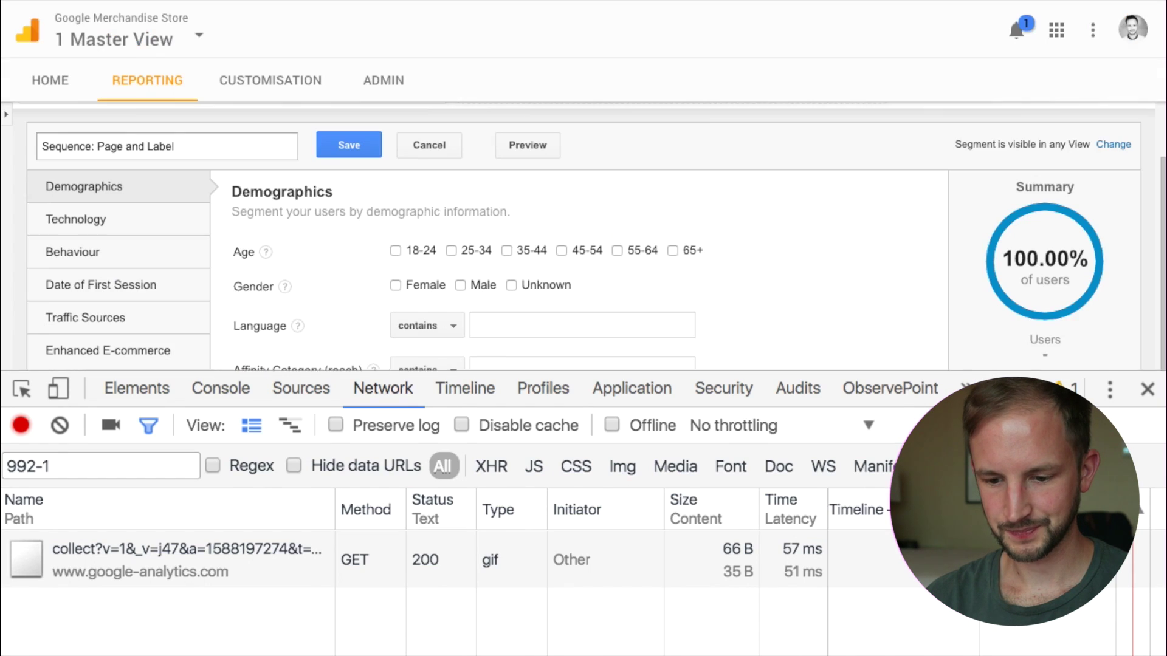
left_click(98, 446)
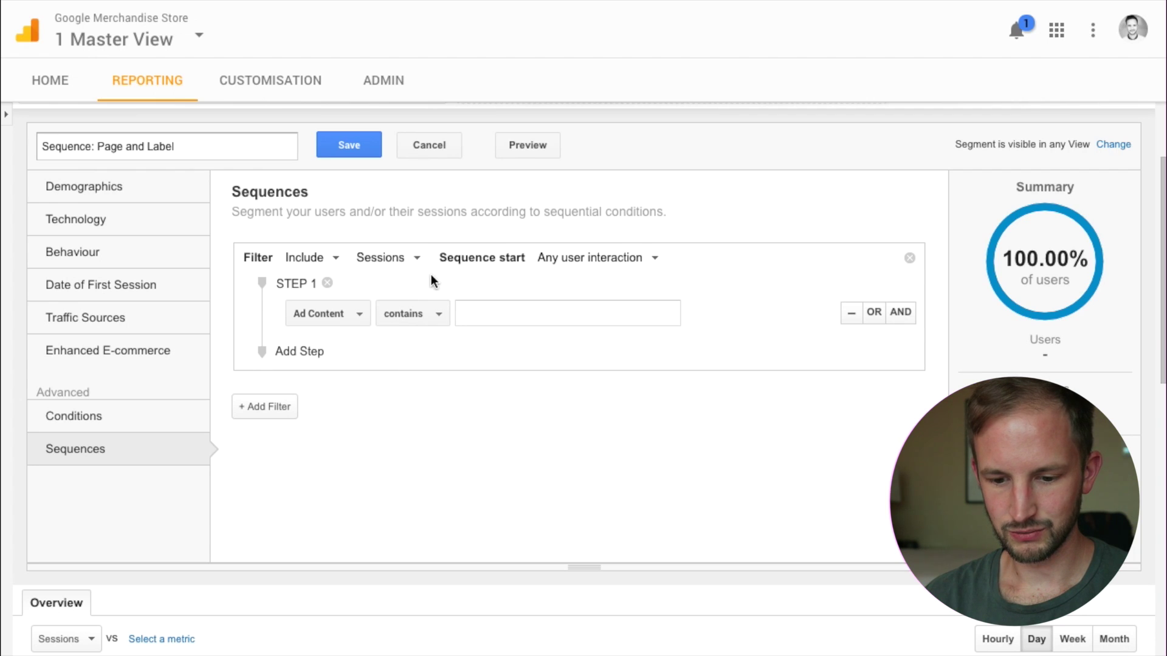
left_click(337, 323)
type("page")
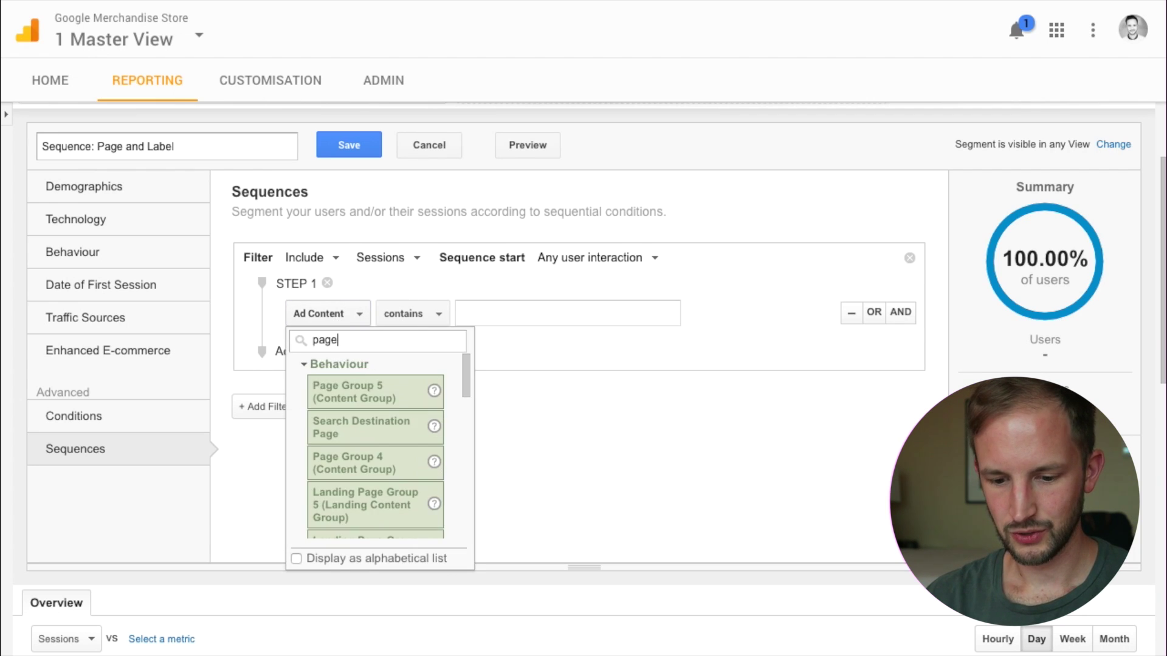
key("Down")
key("Down")
key("Down")
key("Down")
key("Down")
key("Down")
key("Down")
key("Down")
key("Down")
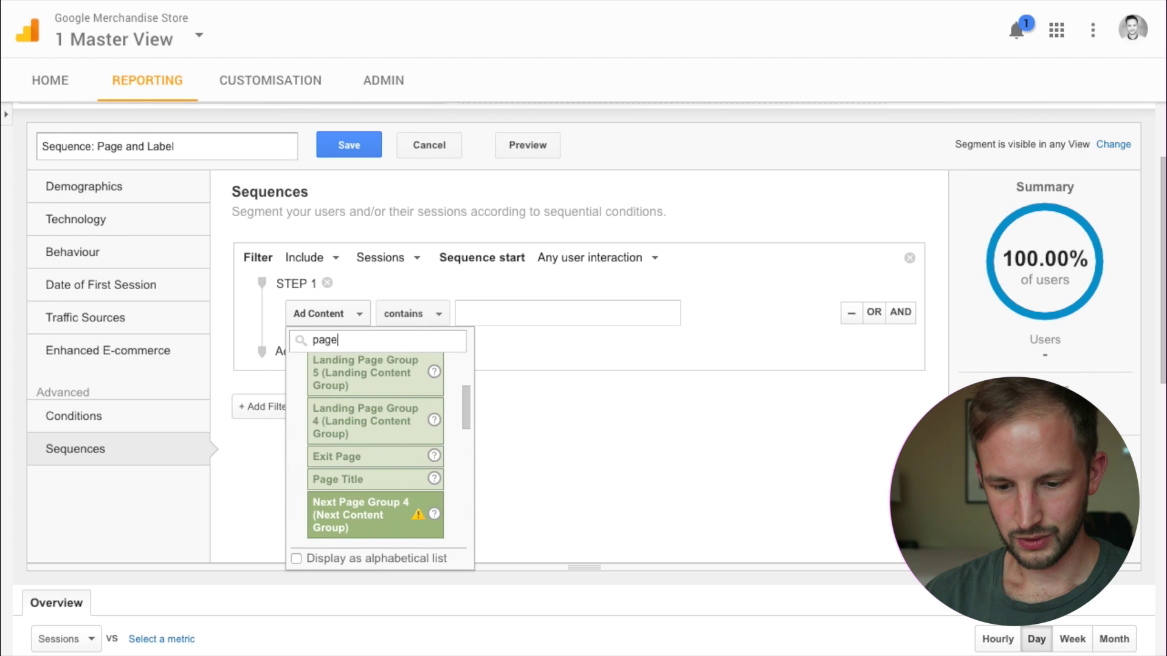
key("Return")
- Make the Page condition exactly match "/google+redesign/bags/backpacks/google+rucksack"
left_click(417, 314)
left_click(447, 341)
left_click(535, 316)
type("/google+redesign/bags/backpacks/google+rucksack")
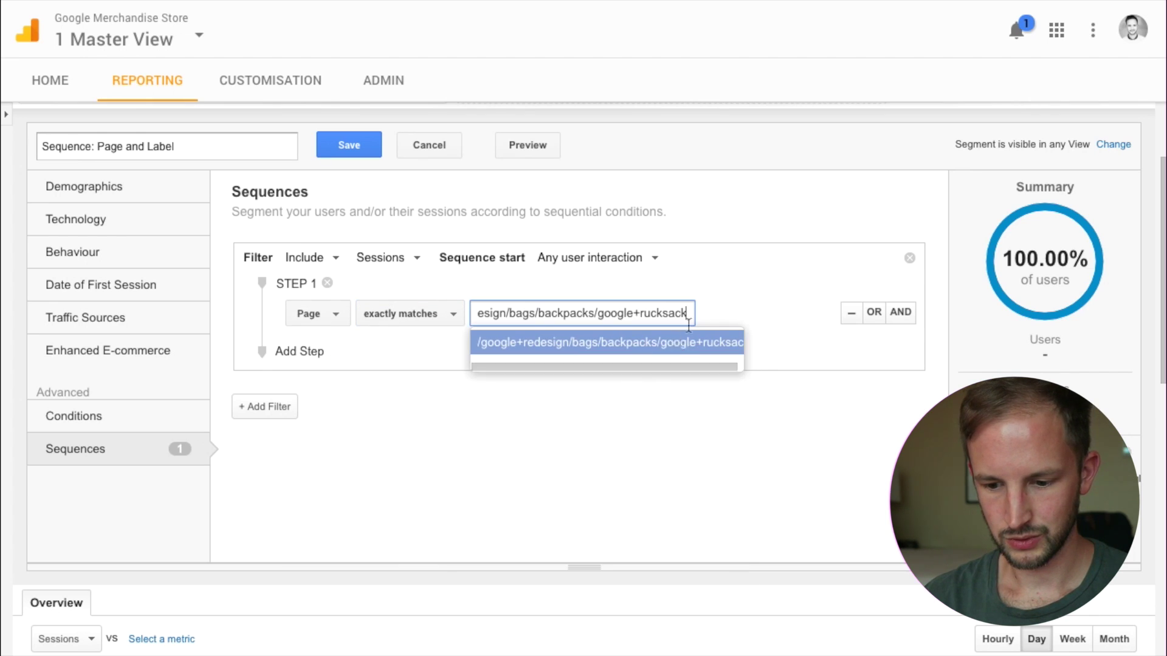
- Add an AND condition to sequence step 1 requiring Event Label to exactly match "Phone"
left_click(901, 312)
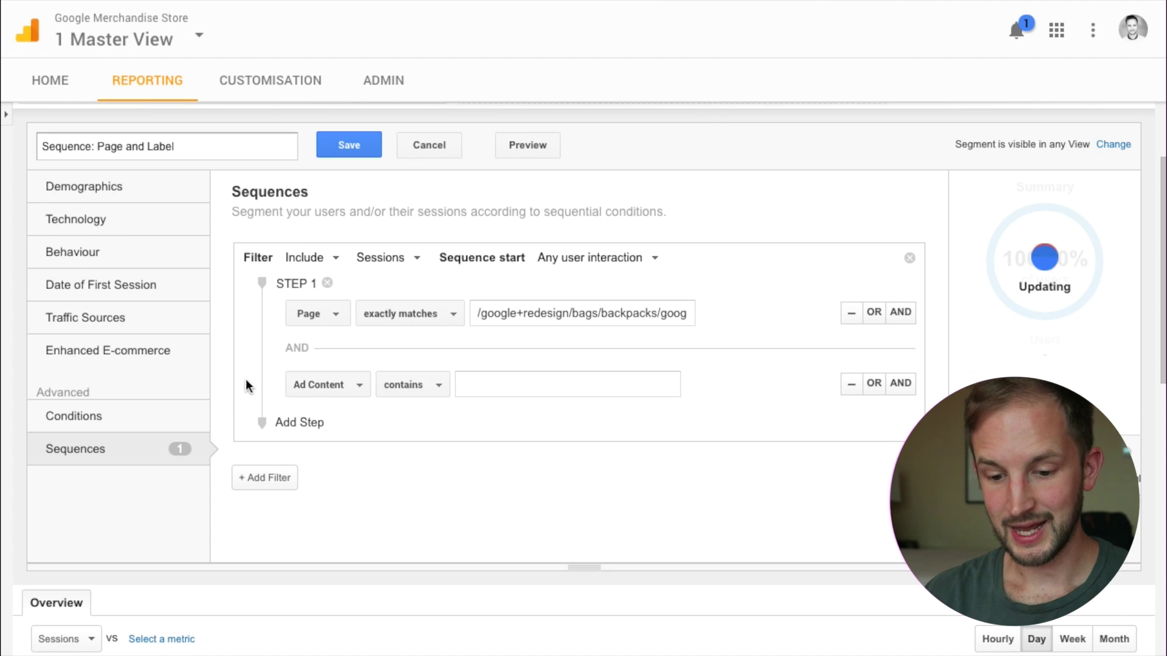
left_click(300, 392)
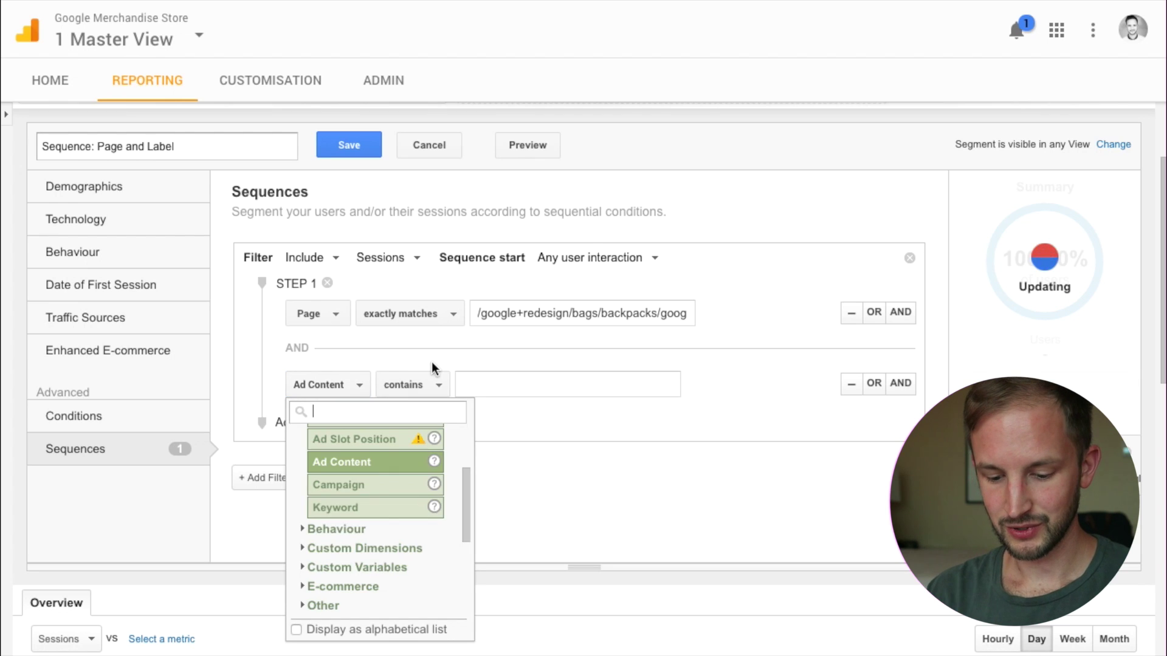
type("event label")
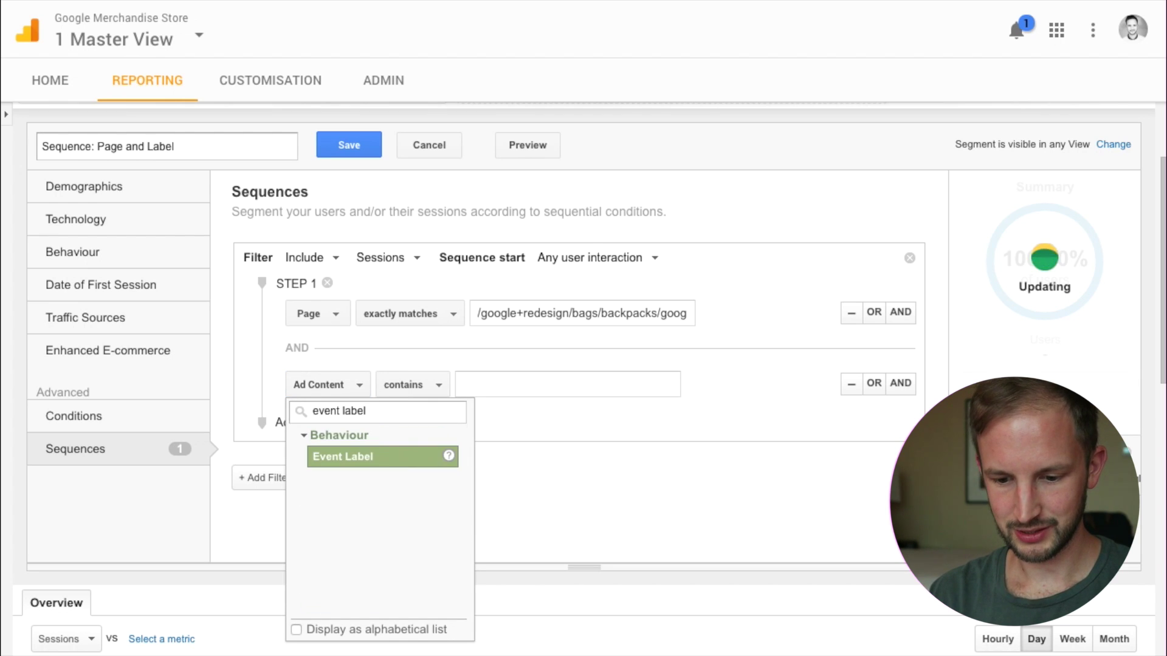
key("Return")
left_click(412, 394)
left_click(504, 384)
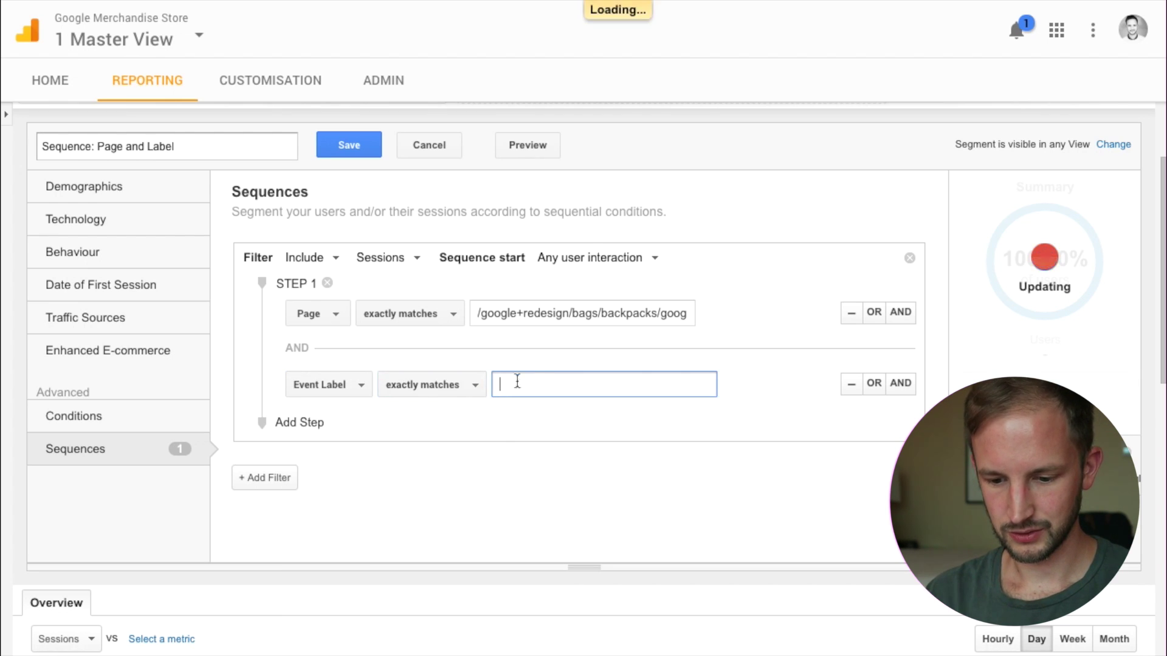
type("Phone")
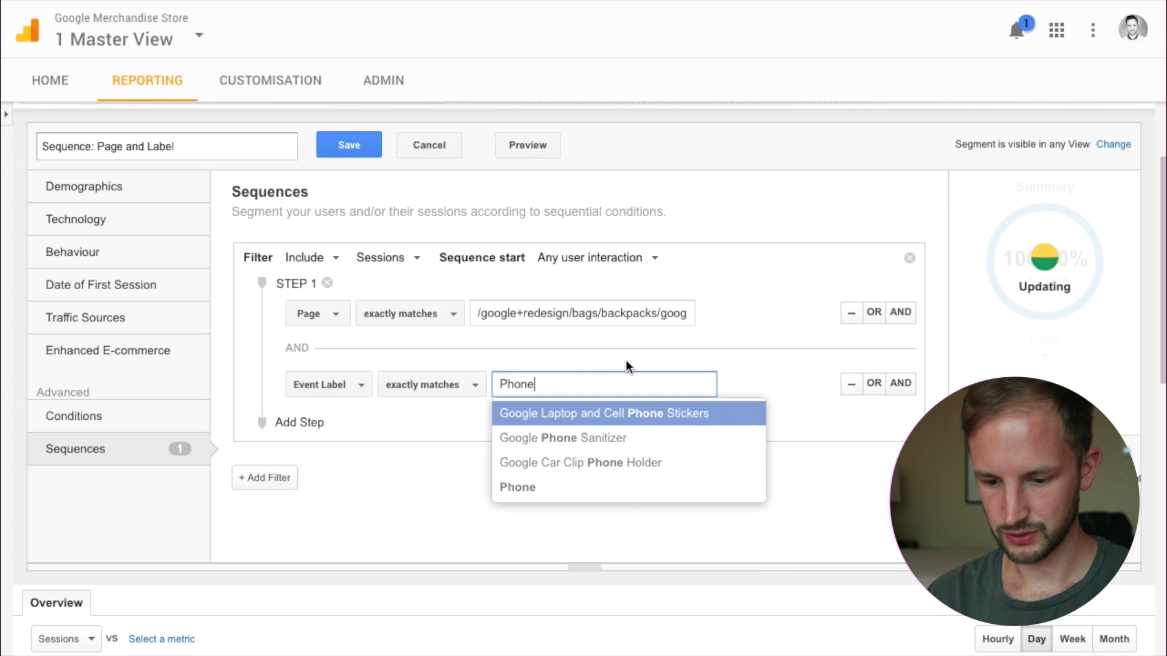
left_click(532, 488)
left_click(777, 402)
- Check the sequence's user and session counts in the summary and save the segment
scroll(778, 398, "down", 2)
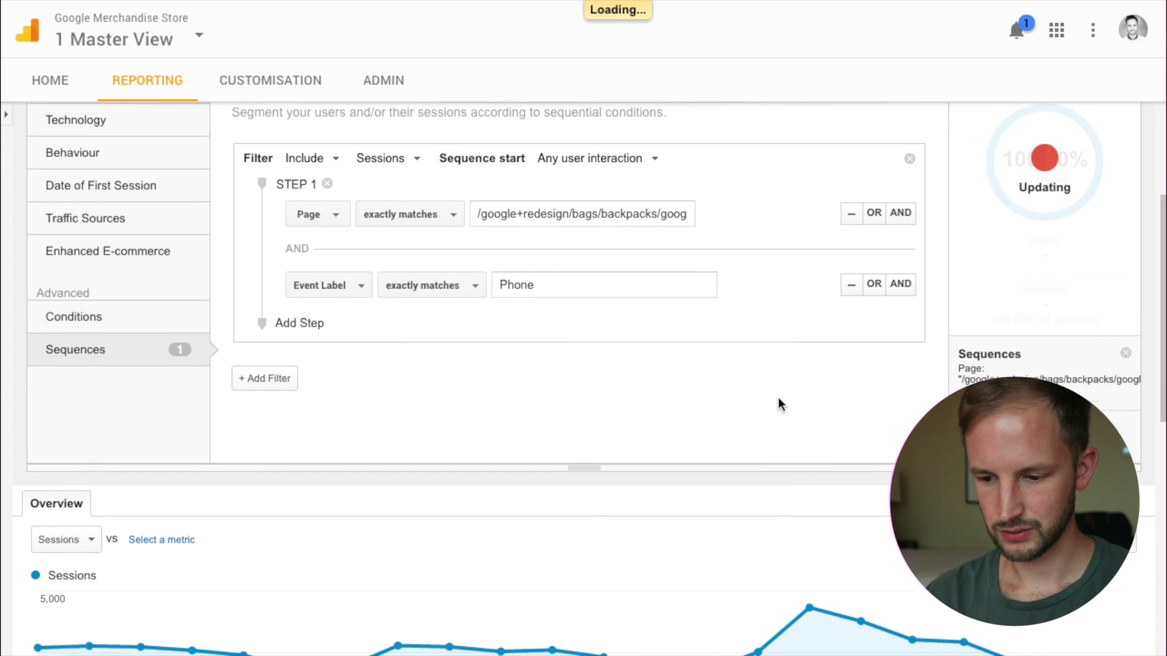
scroll(848, 339, "up", 1)
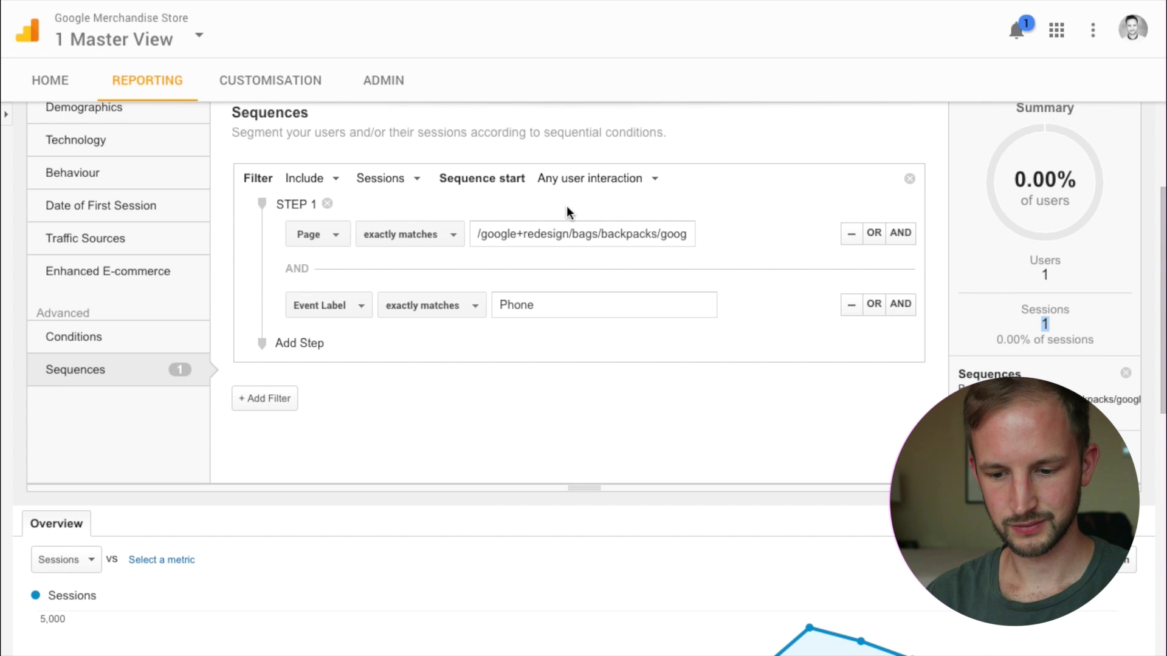
scroll(566, 207, "up", 1)
scroll(566, 207, "up", 1)
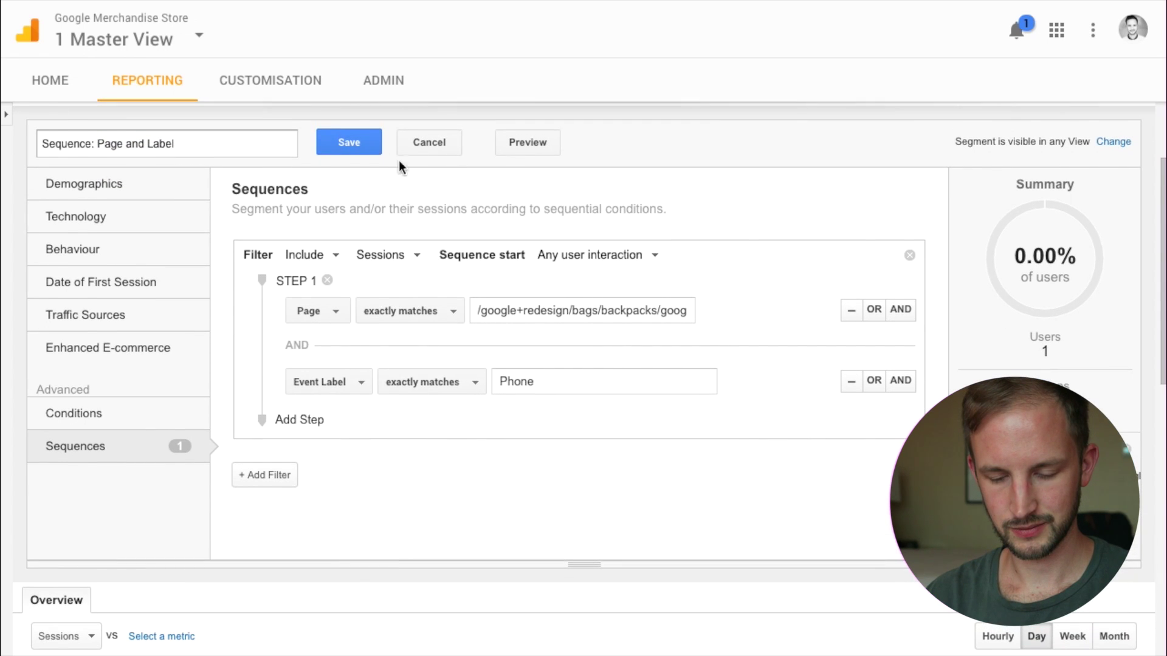
left_click(350, 146)
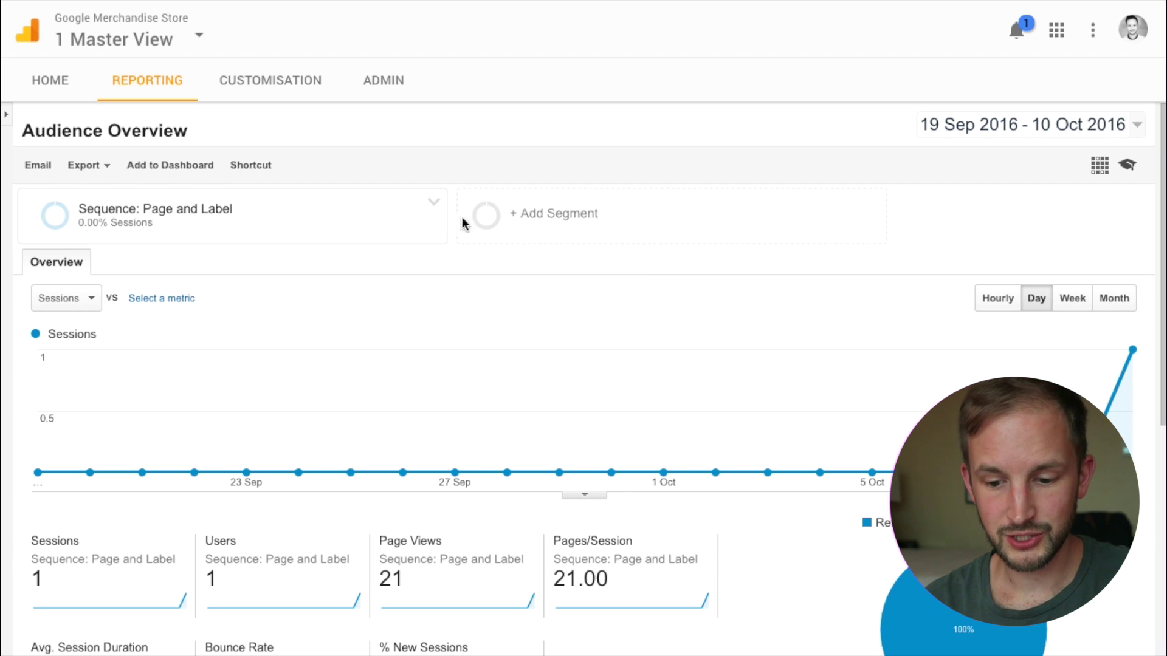
- Start a second segment based on conditions and name it "Condition: Page and Label"
left_click(497, 228)
left_click(90, 292)
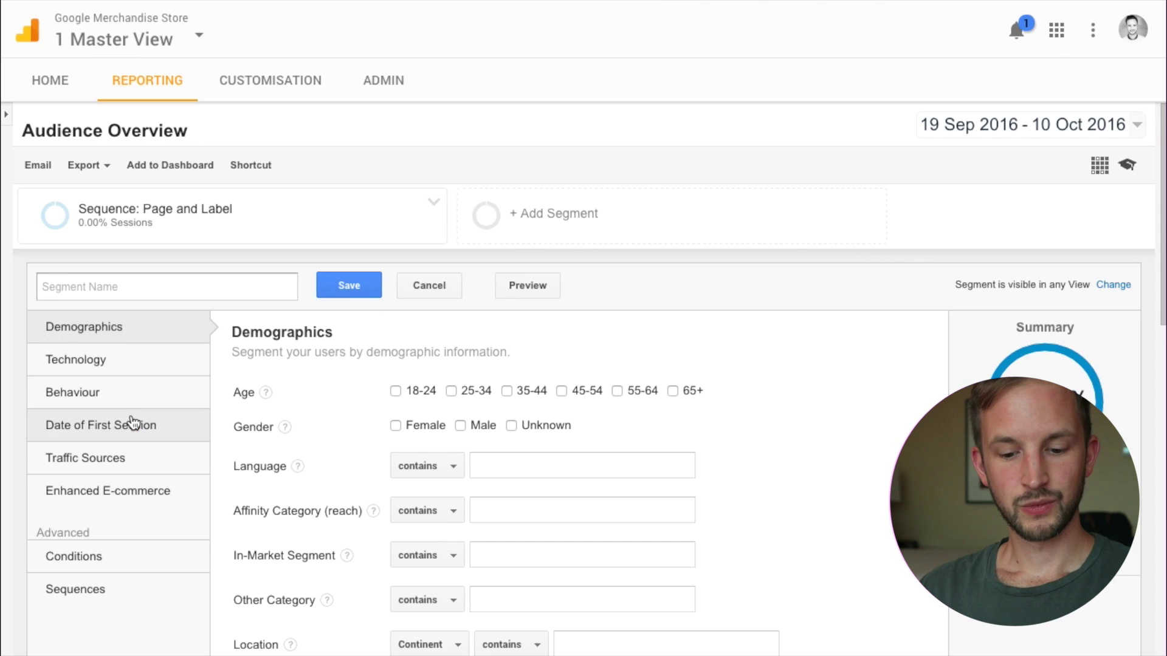
left_click(125, 557)
left_click(129, 279)
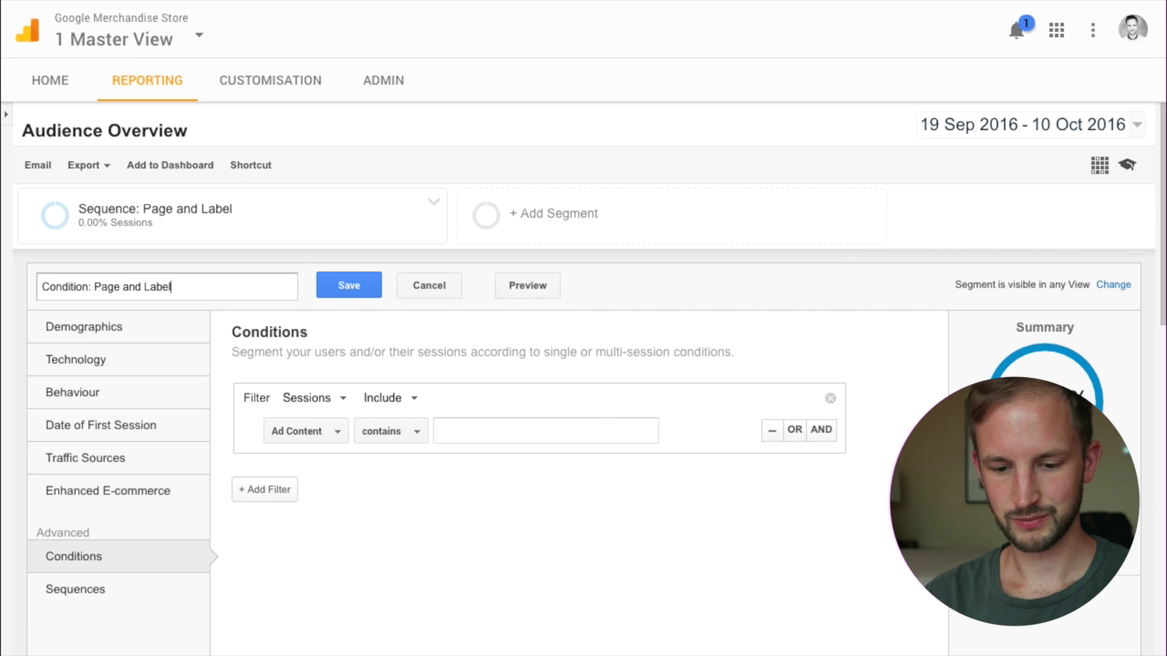
- Set the first condition's dimension to Page in the session-scoped include filter
scroll(322, 386, "down", 3)
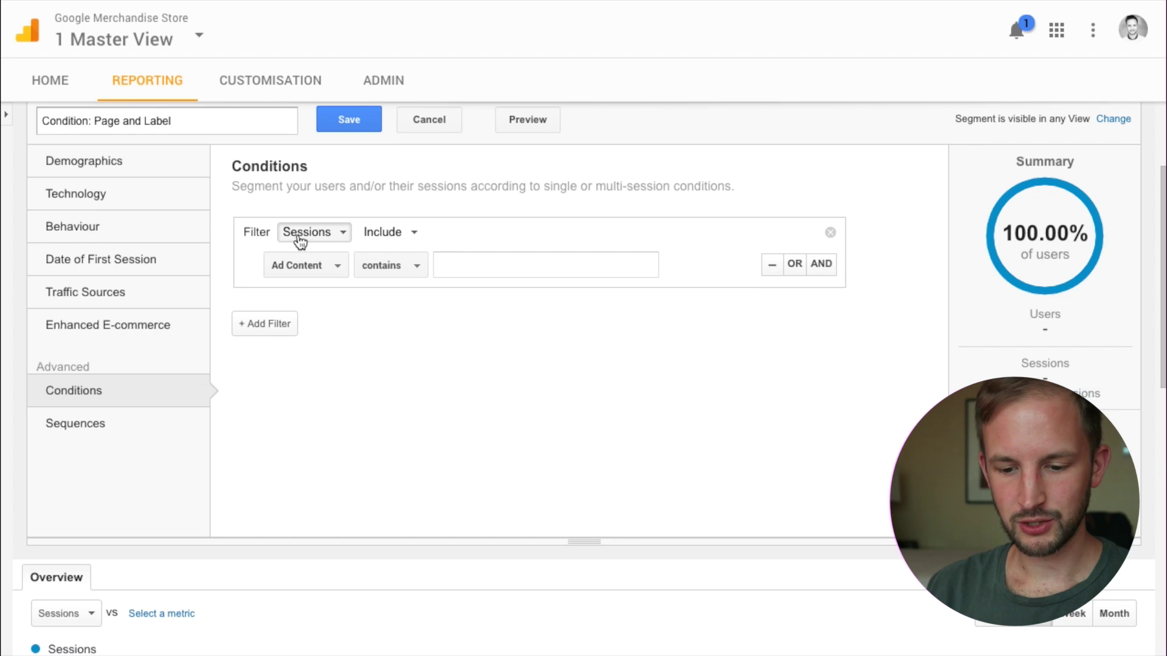
left_click(333, 265)
type("page")
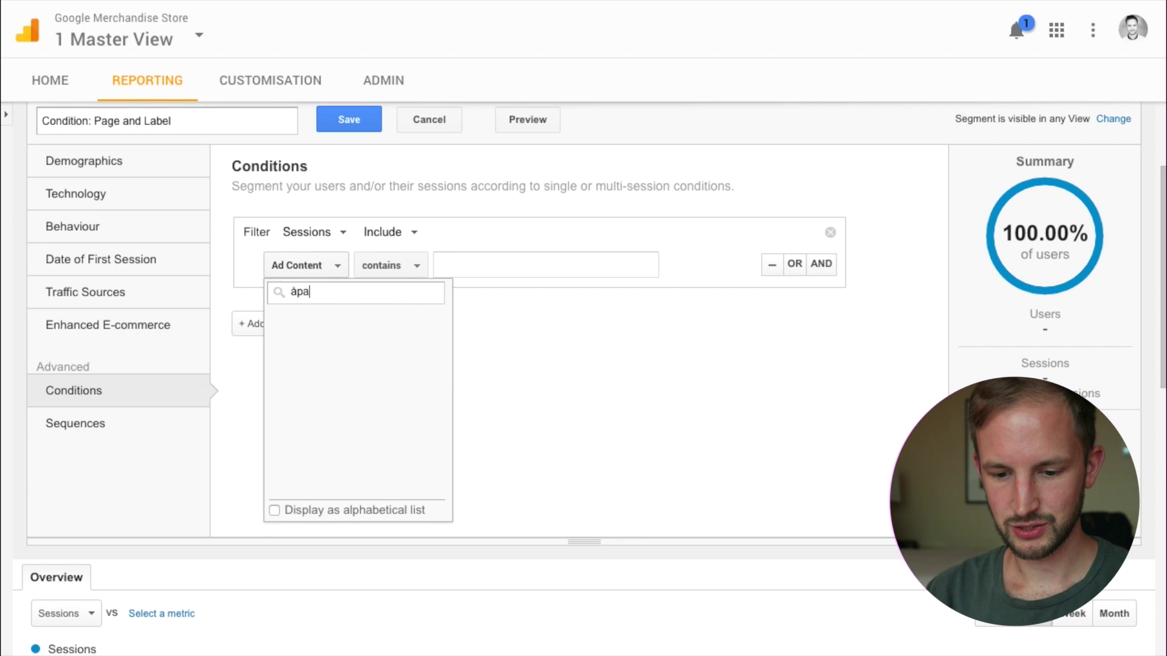
key("BackSpace")
key("BackSpace")
key("BackSpace")
type("page")
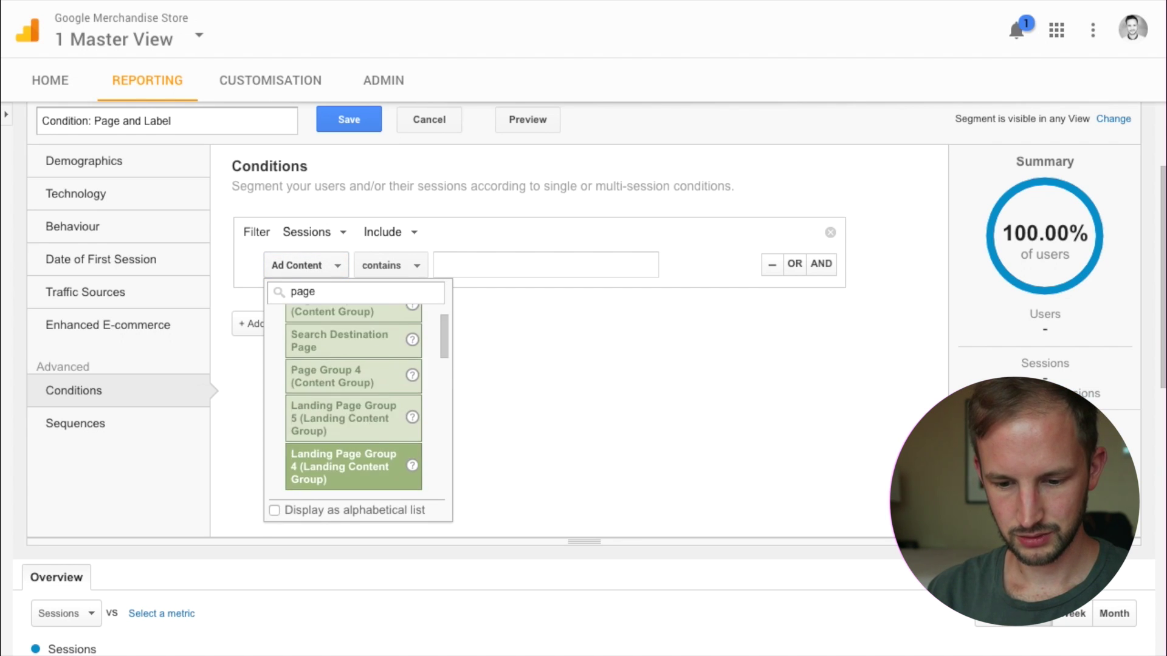
key("Down")
key("Down")
key("Down")
key("Down")
key("Down")
key("Up")
key("Return")
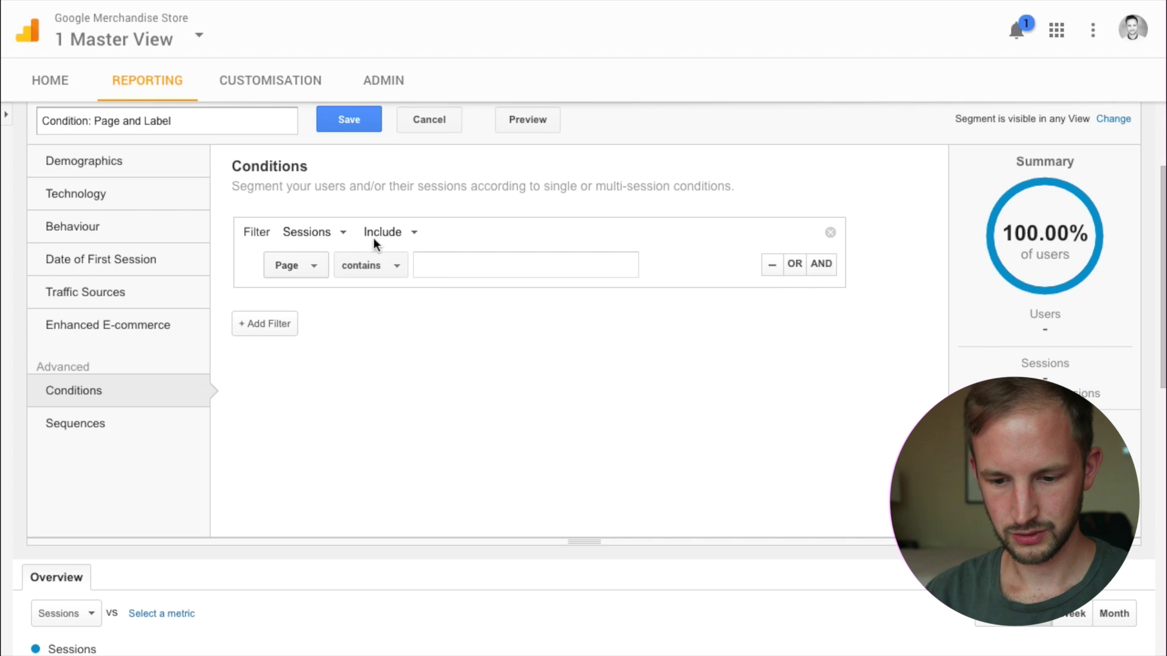
- Make the filter's Page condition exactly match "/google+redesign/bags/backpacks/google+rucksack"
left_click(399, 265)
left_click(404, 299)
type("/google+redesign/bags/backpacks/google+rucksack")
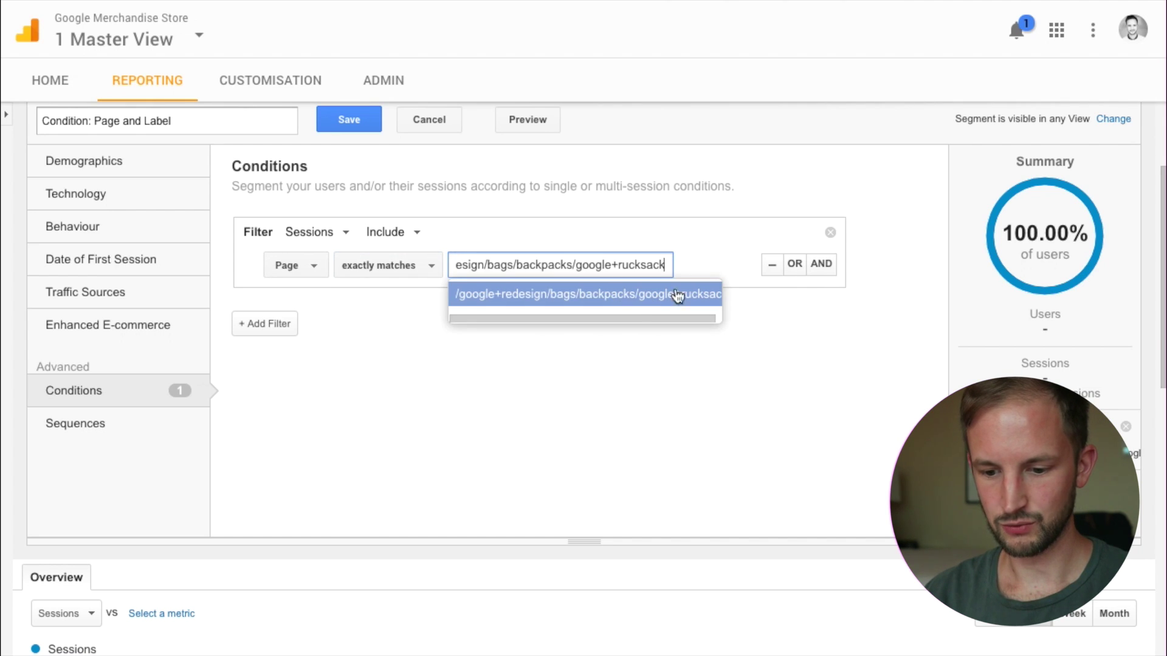
- Add an AND condition to the session filter requiring Event Label to exactly match "Phone"
left_click(824, 265)
left_click(308, 338)
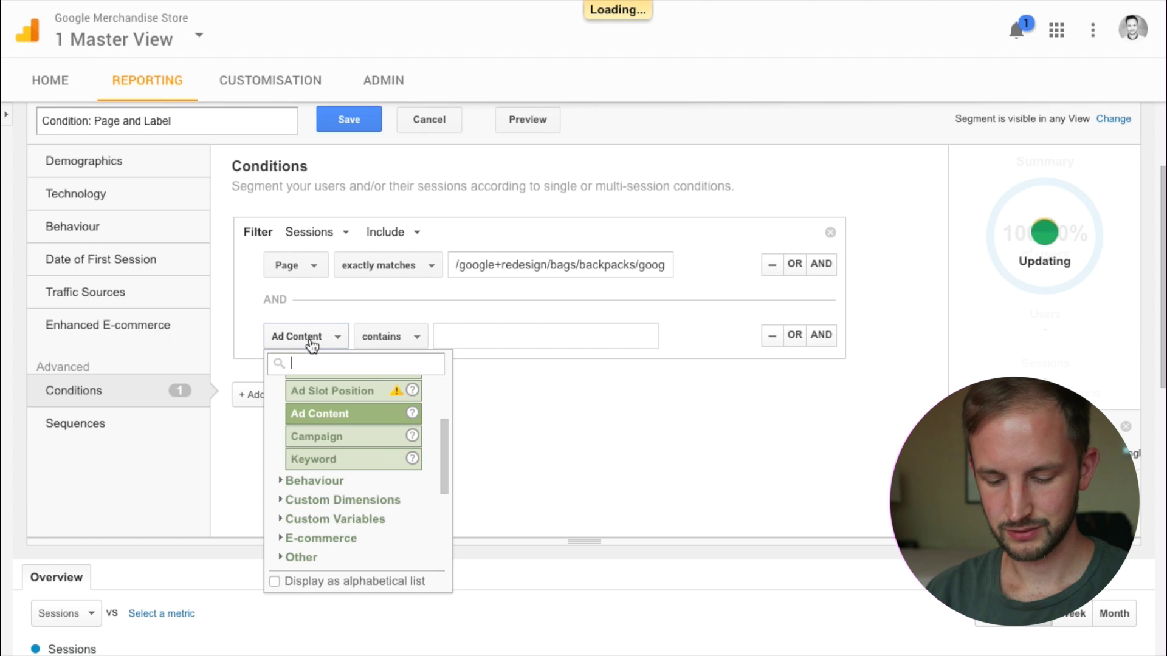
type("event labe")
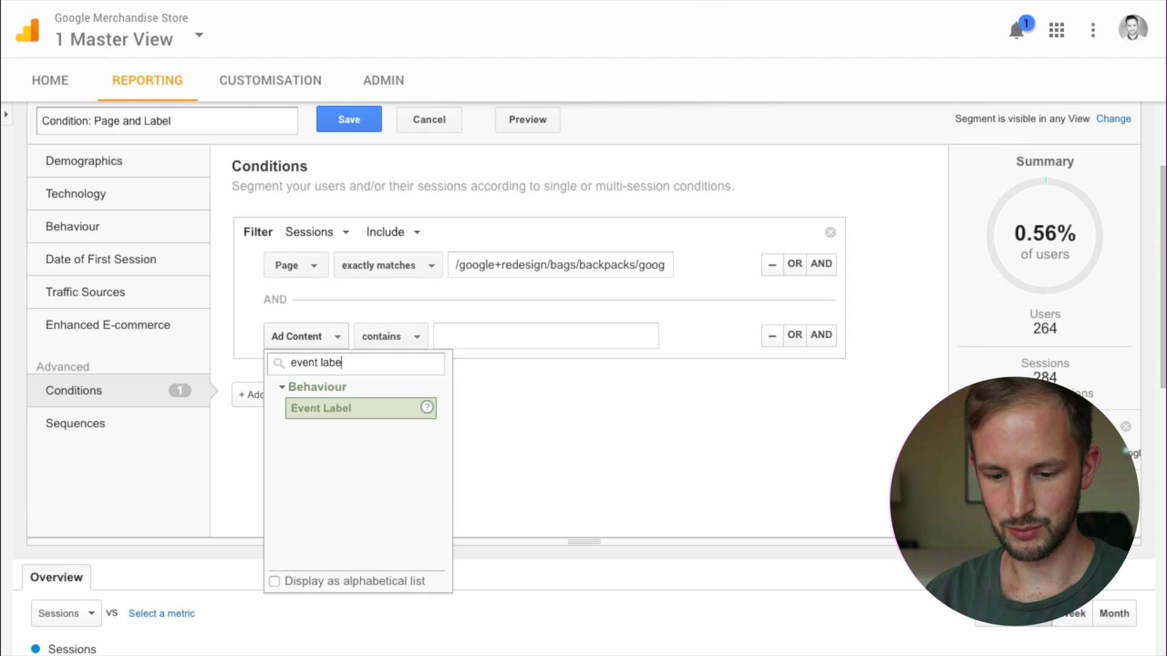
left_click(321, 408)
left_click(377, 336)
left_click(421, 369)
left_click(505, 333)
type("Phone")
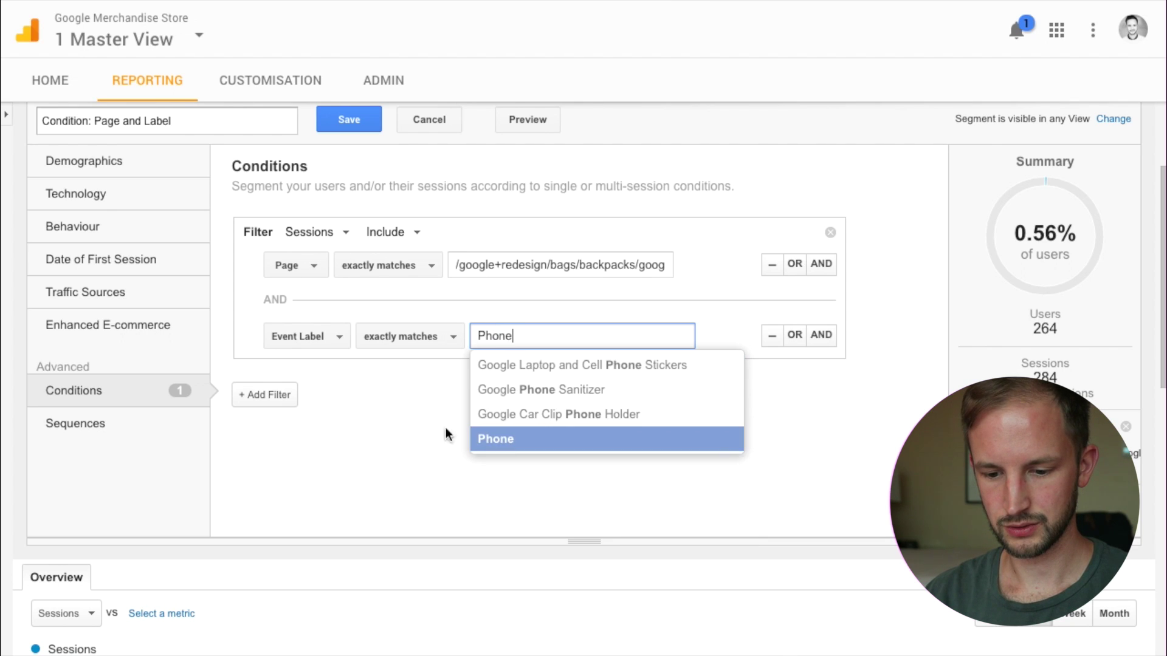
key("Return")
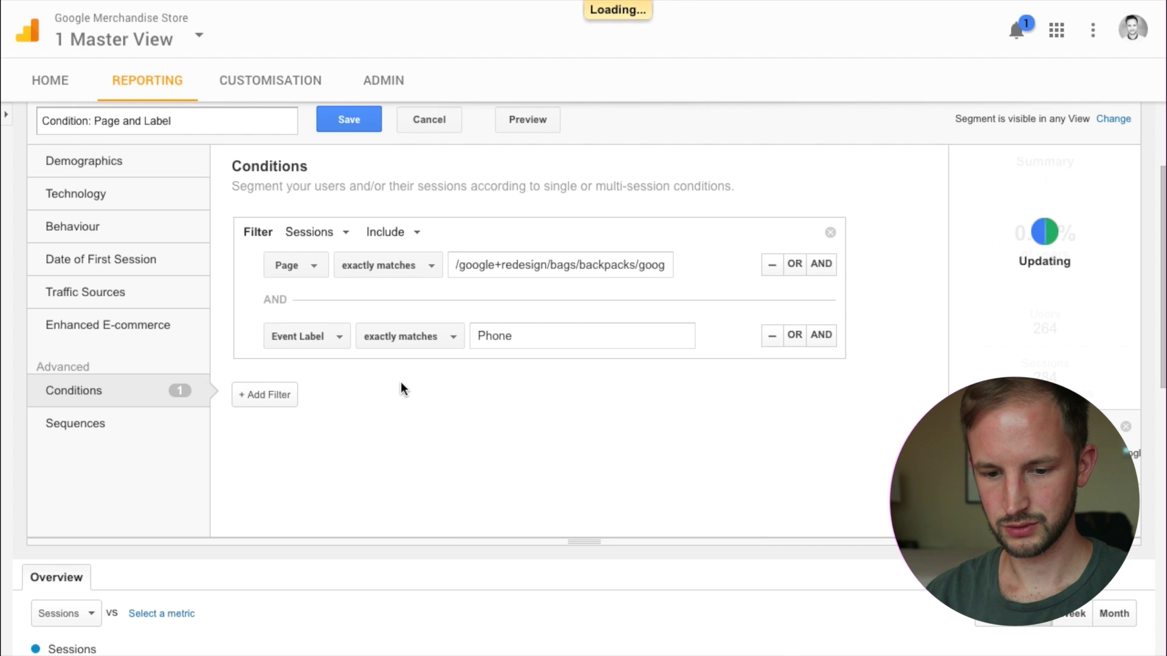
- Check the condition segment's user and session counts in the summary and save the segment
scroll(401, 389, "down", 1)
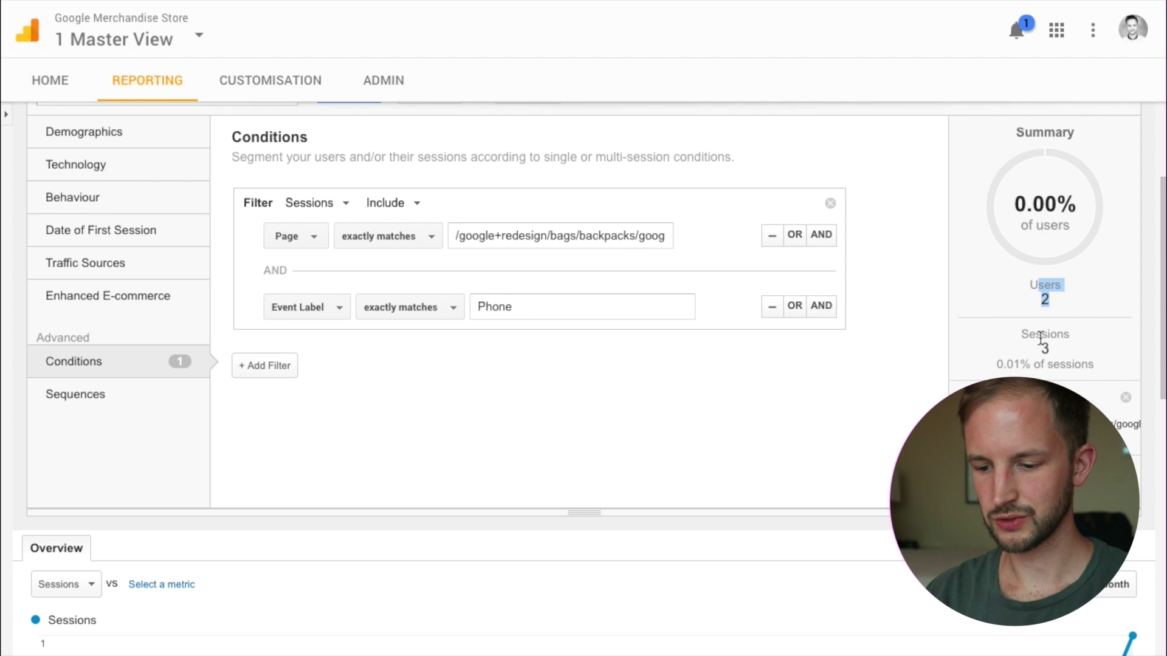
scroll(921, 329, "up", 1)
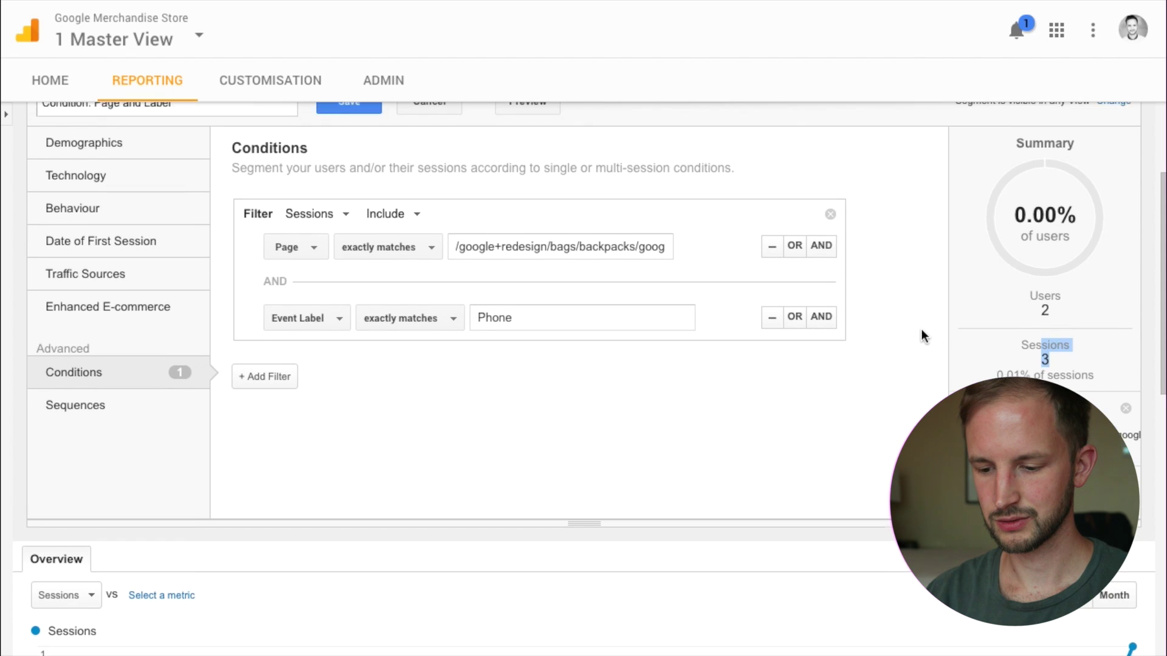
scroll(921, 329, "down", 1)
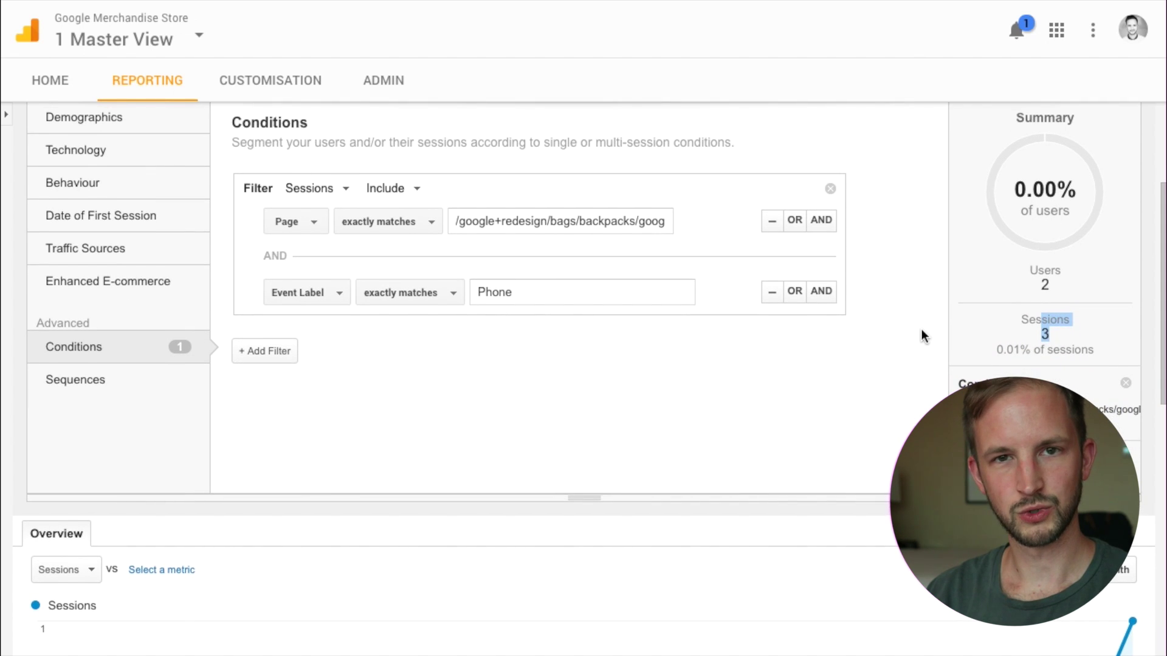
scroll(324, 203, "up", 3)
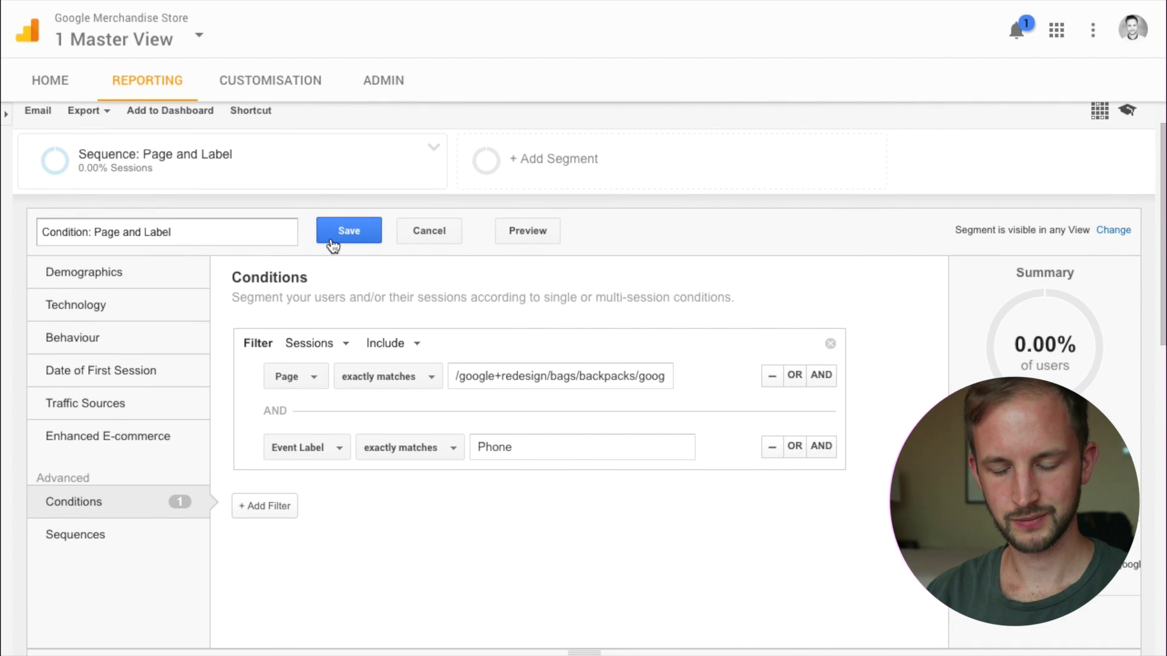
left_click(334, 229)
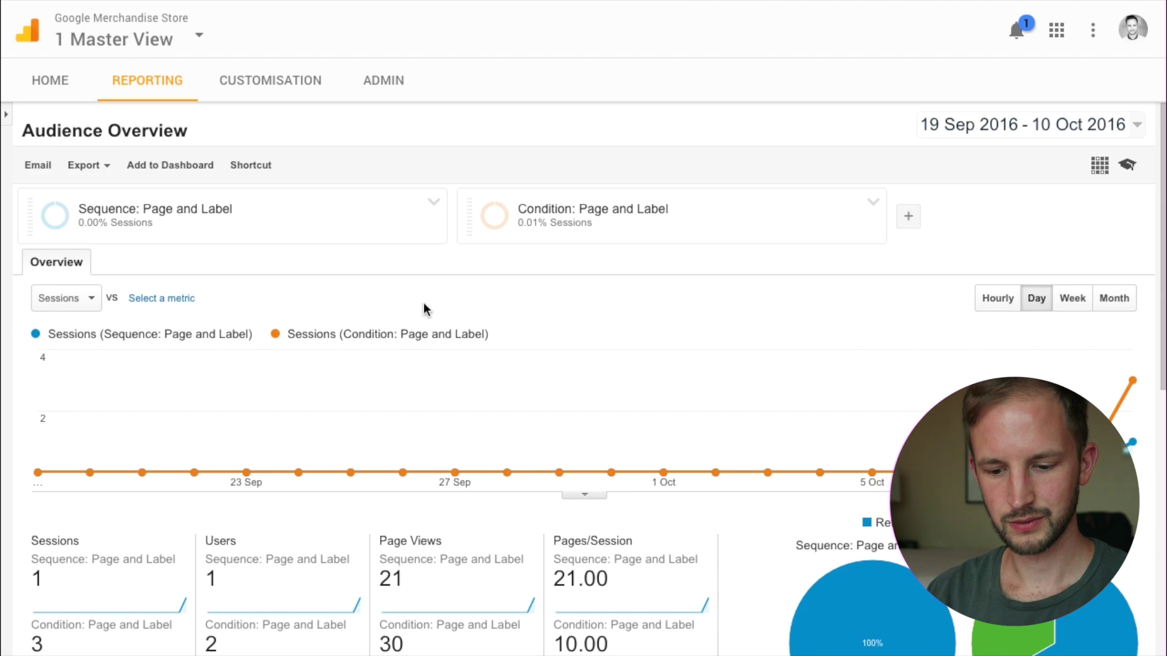
- Compare the sequence and condition segments' sessions, users and page views in the Audience Overview report
scroll(424, 309, "down", 3)
scroll(424, 308, "down", 1)
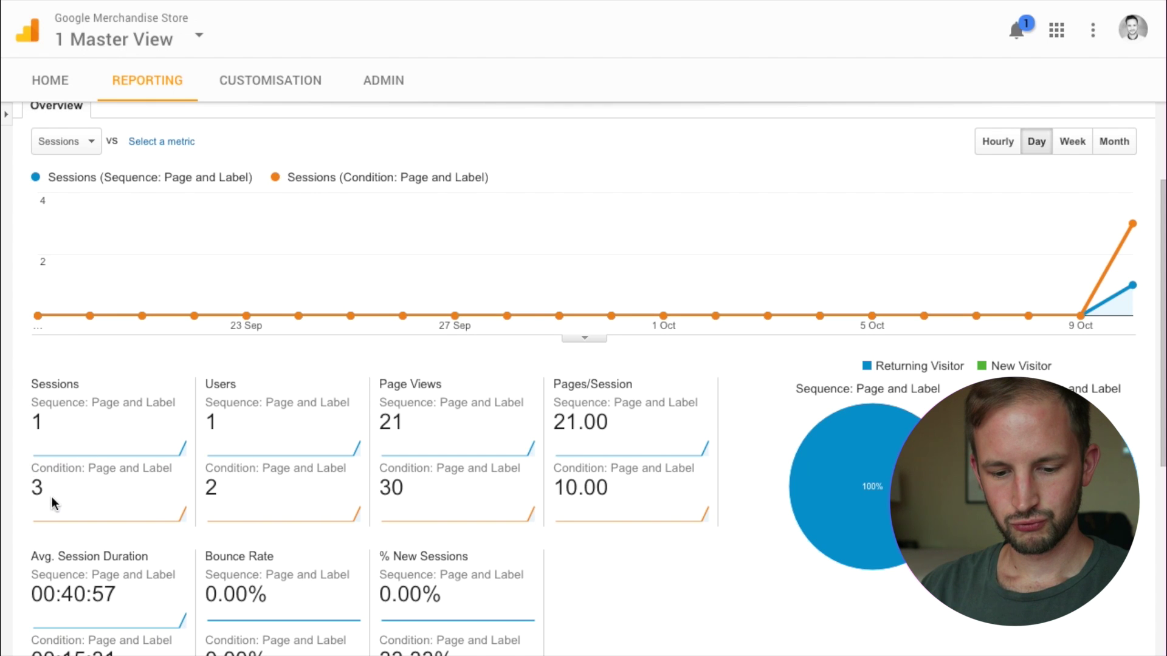
scroll(53, 498, "down", 1)
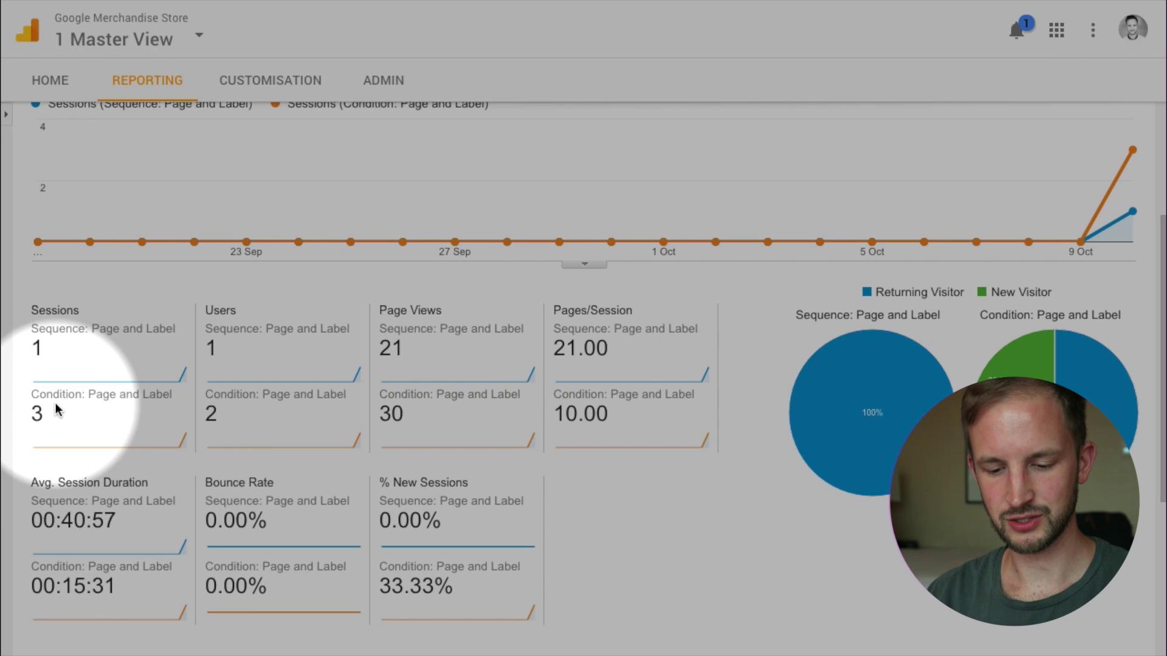
scroll(56, 402, "up", 4)
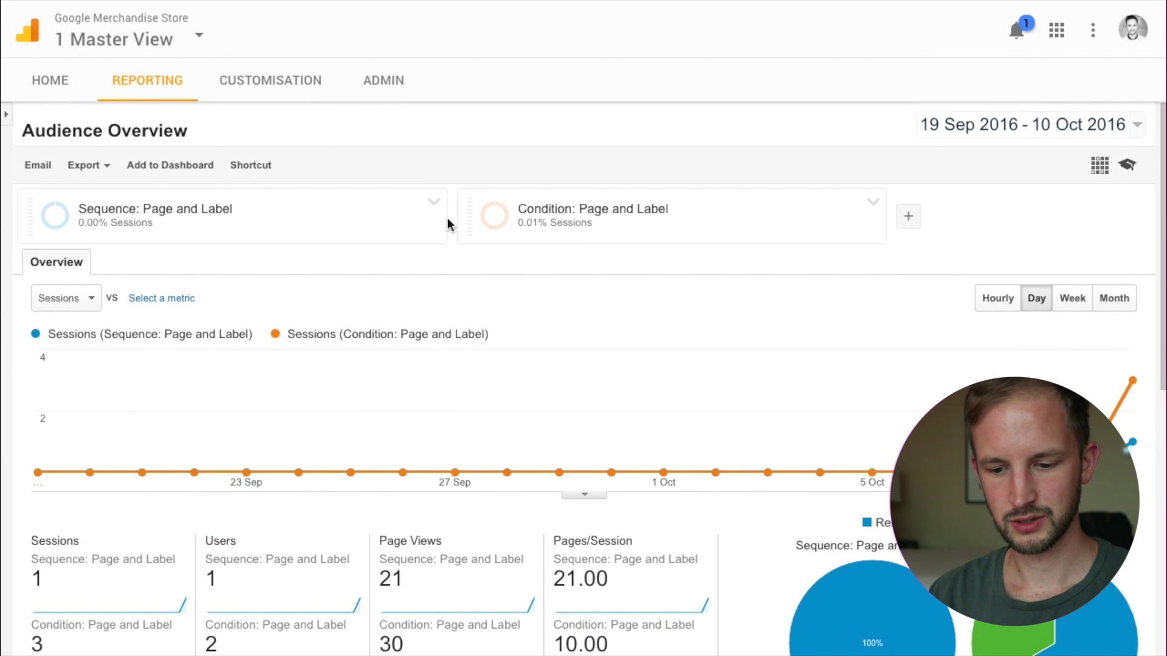
- Open the "Condition: Page and Label" segment for editing, review its session-level Page and Event Label conditions, and close it without saving
left_click(873, 203)
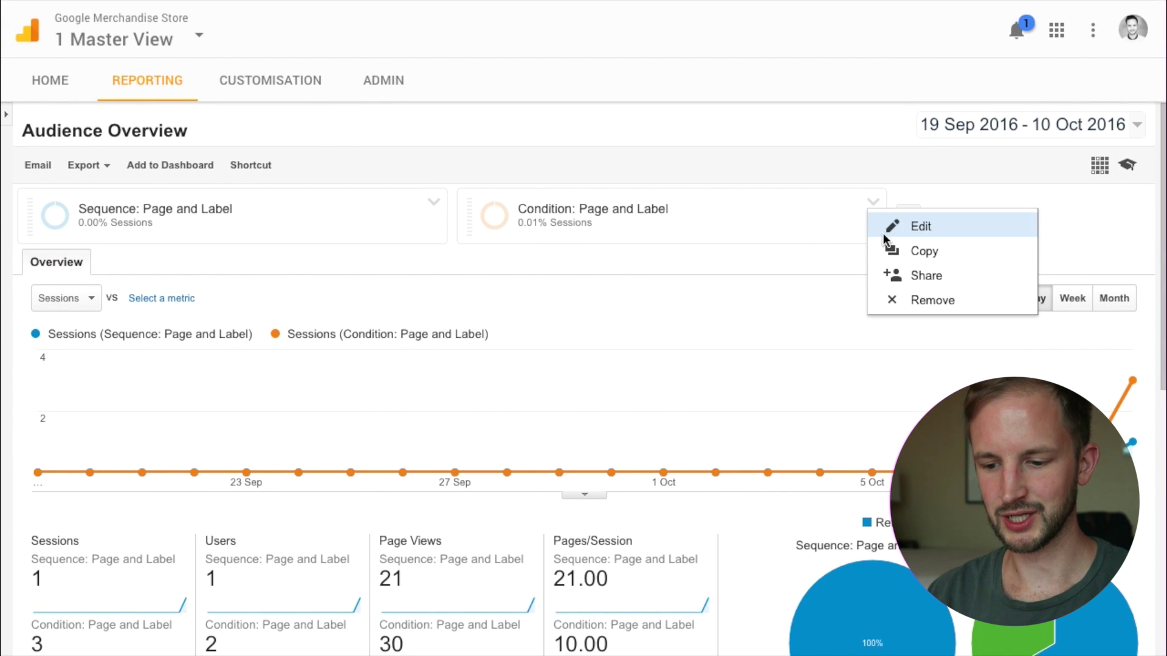
left_click(891, 235)
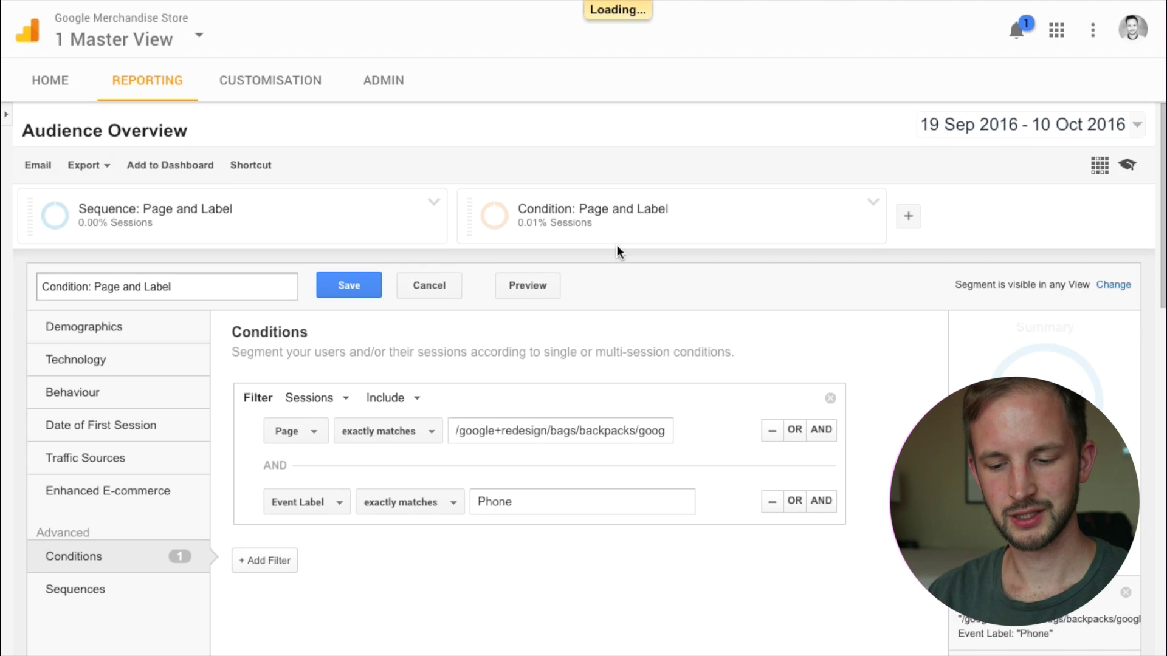
scroll(504, 368, "down", 2)
scroll(504, 364, "down", 3)
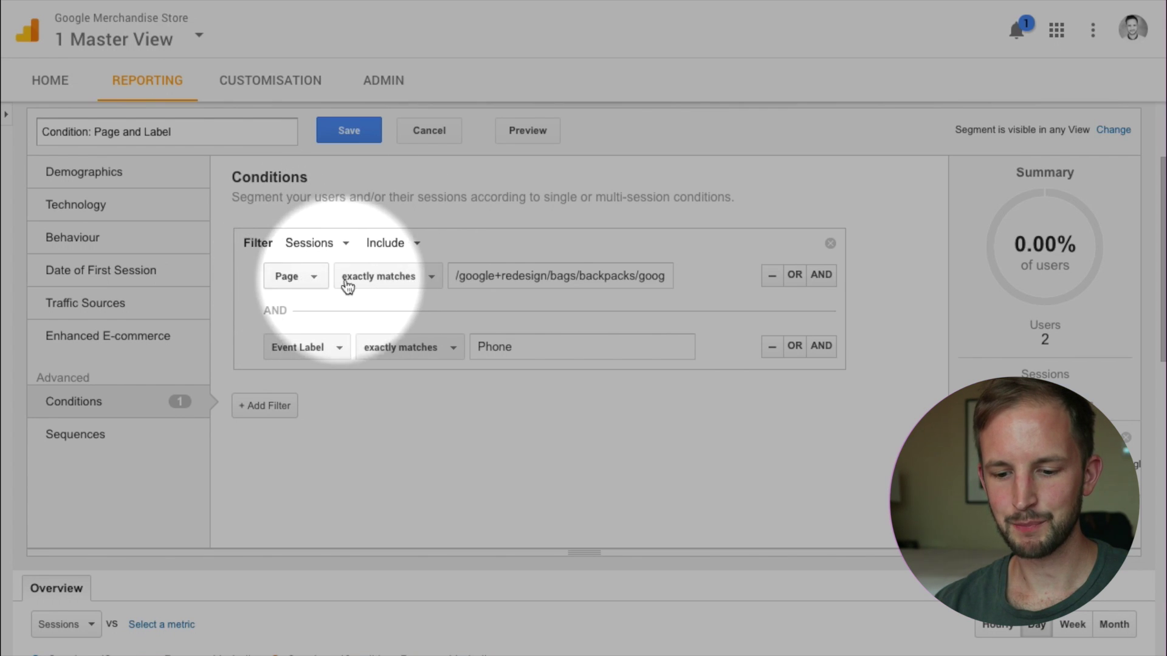
left_click_drag(532, 278, 726, 284)
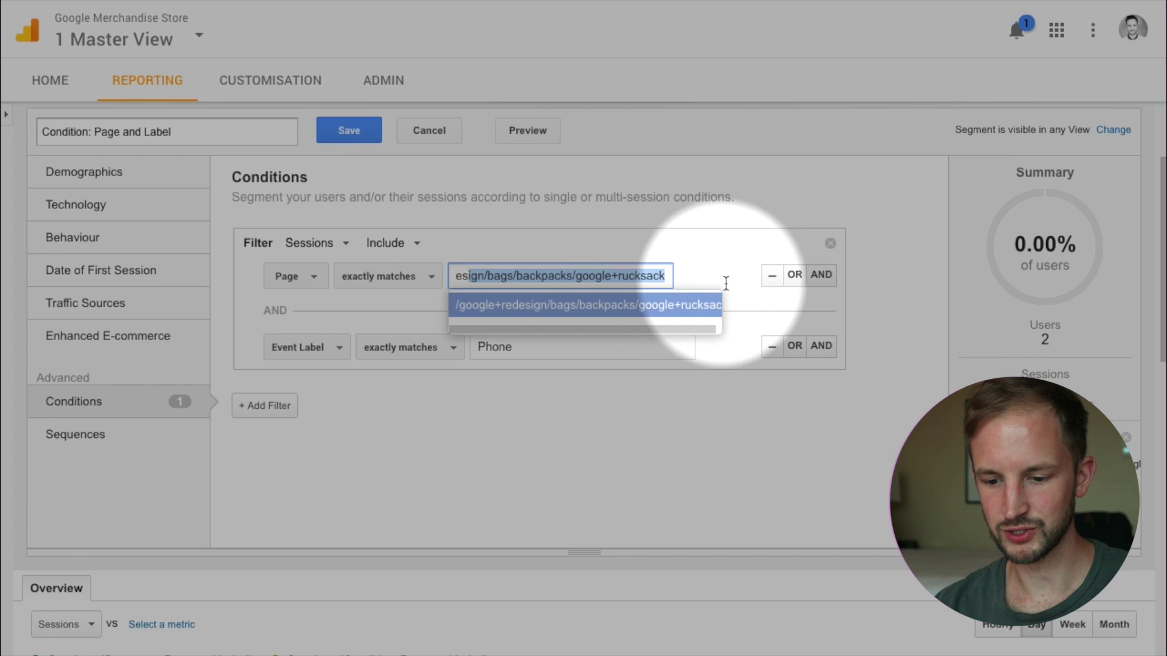
left_click(699, 266)
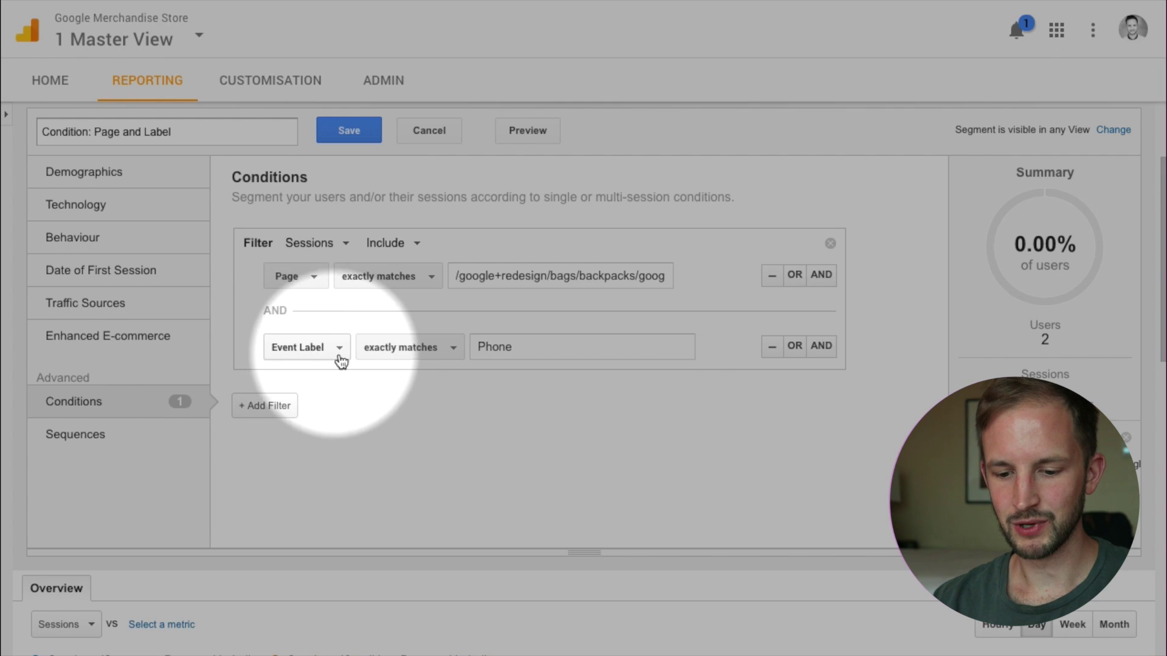
double_click(494, 342)
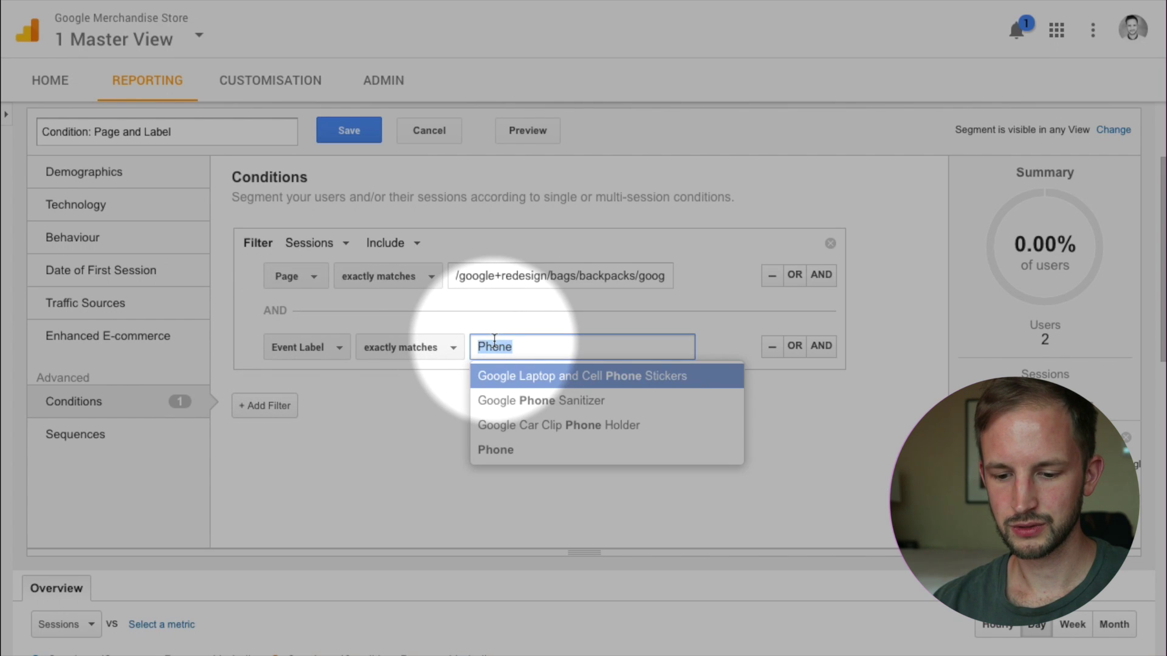
left_click(471, 324)
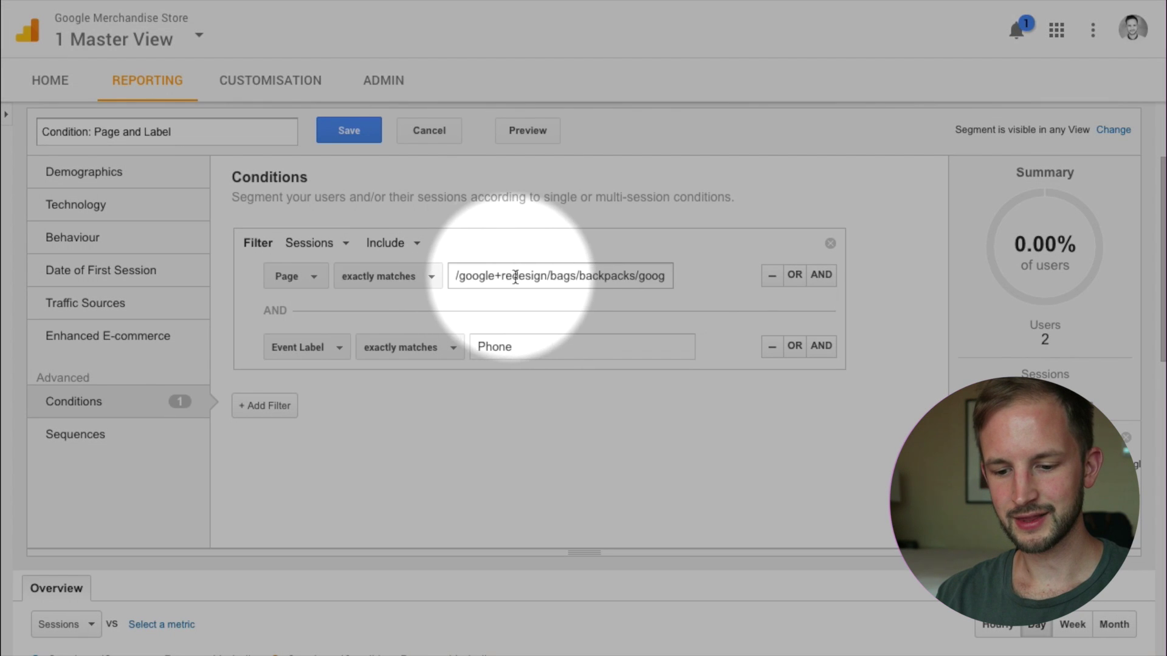
left_click_drag(524, 277, 715, 274)
left_click(715, 275)
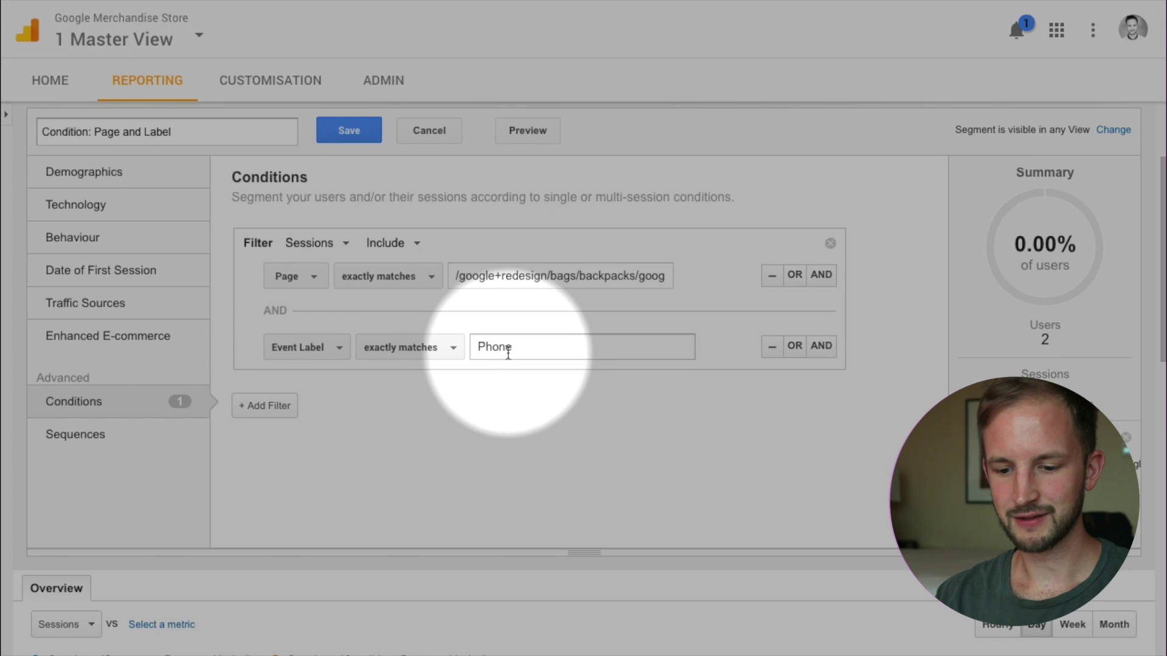
double_click(508, 352)
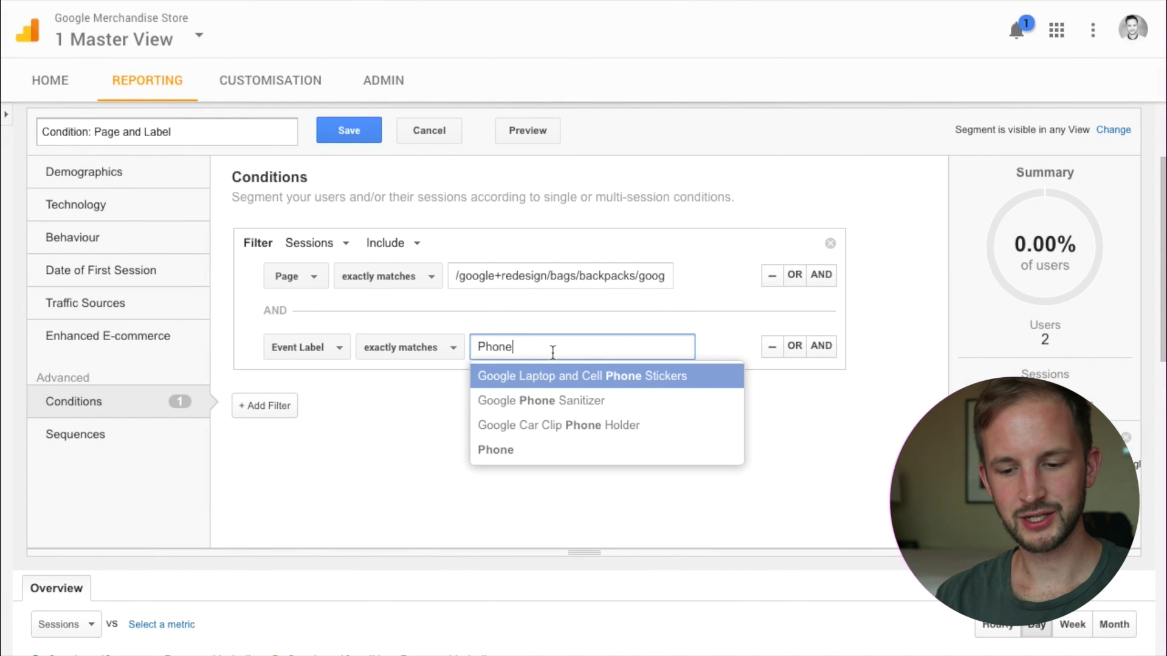
left_click(424, 142)
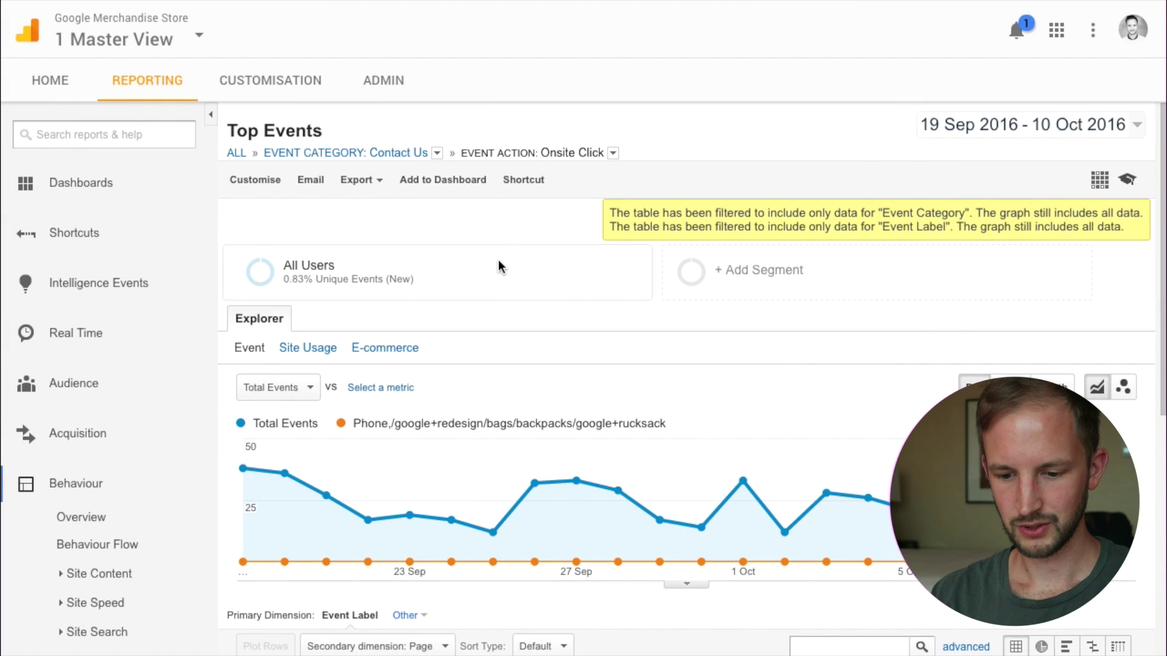
- Replace All Users with the custom segment "Condition: Page and Label" in the Top Events report
left_click(499, 267)
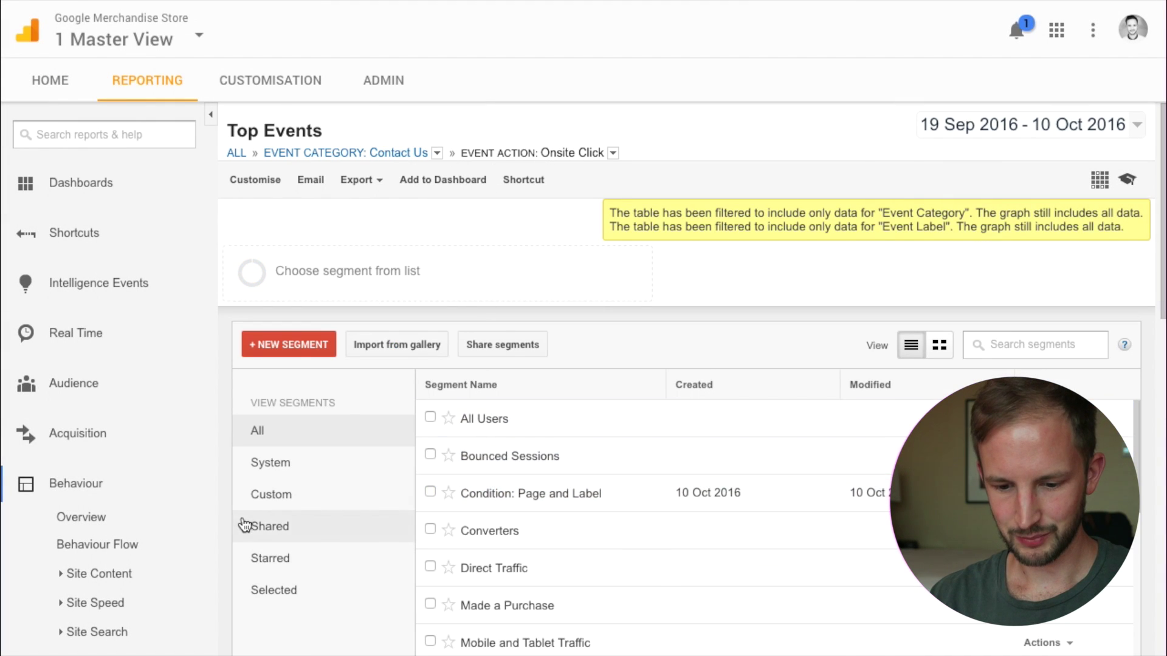
left_click(258, 495)
left_click(495, 417)
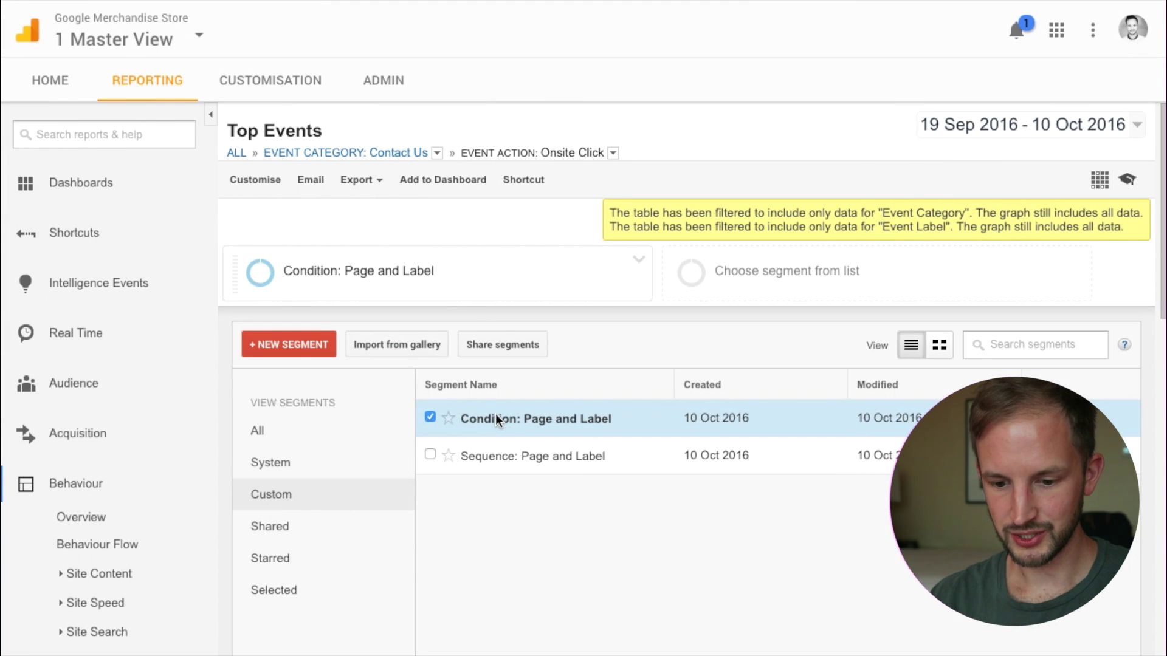
scroll(321, 539, "down", 3)
left_click(272, 602)
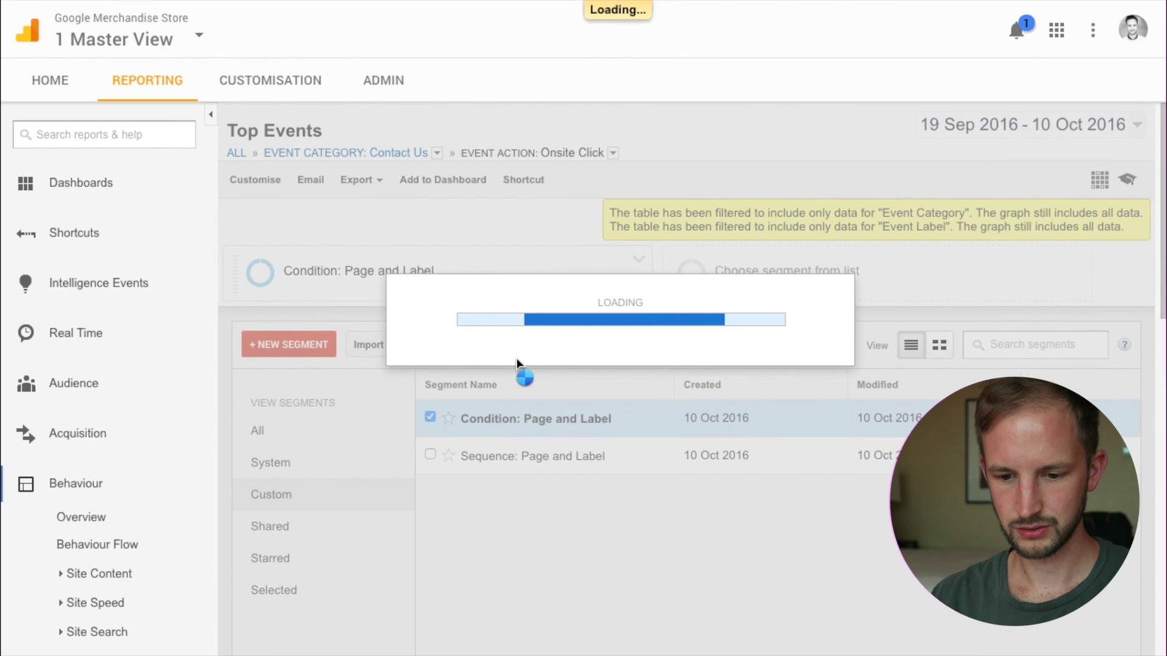
- Examine which pages the Phone and Email event labels are paired with in the Top Events table for the condition segment
scroll(446, 407, "down", 2)
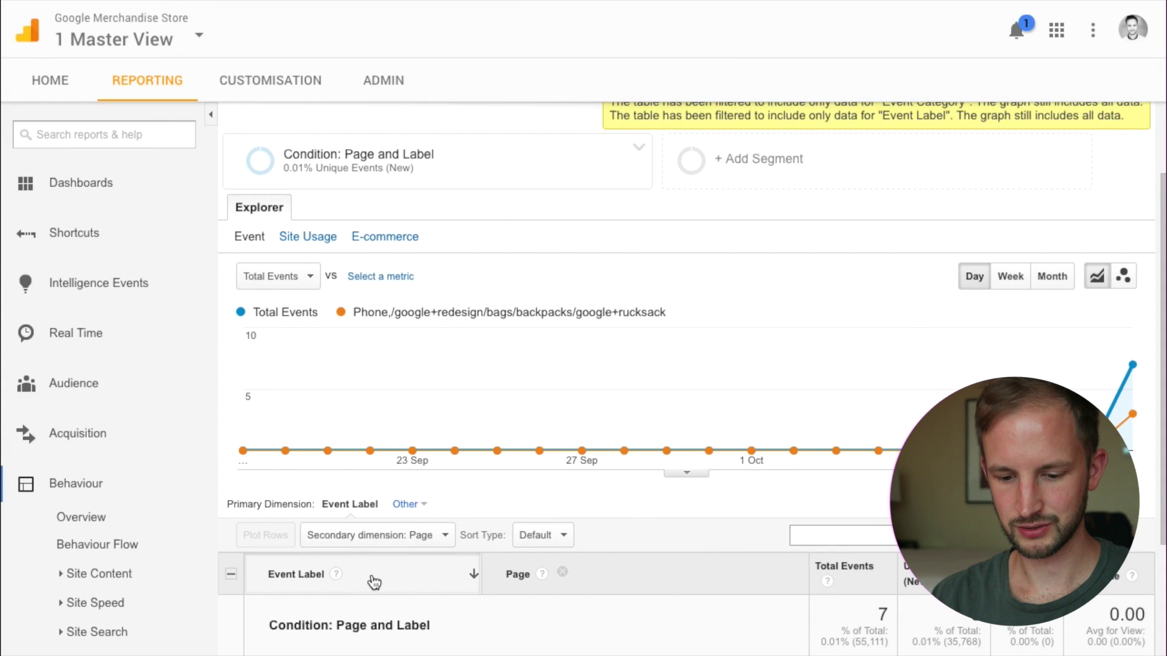
scroll(374, 580, "down", 1)
scroll(372, 580, "down", 3)
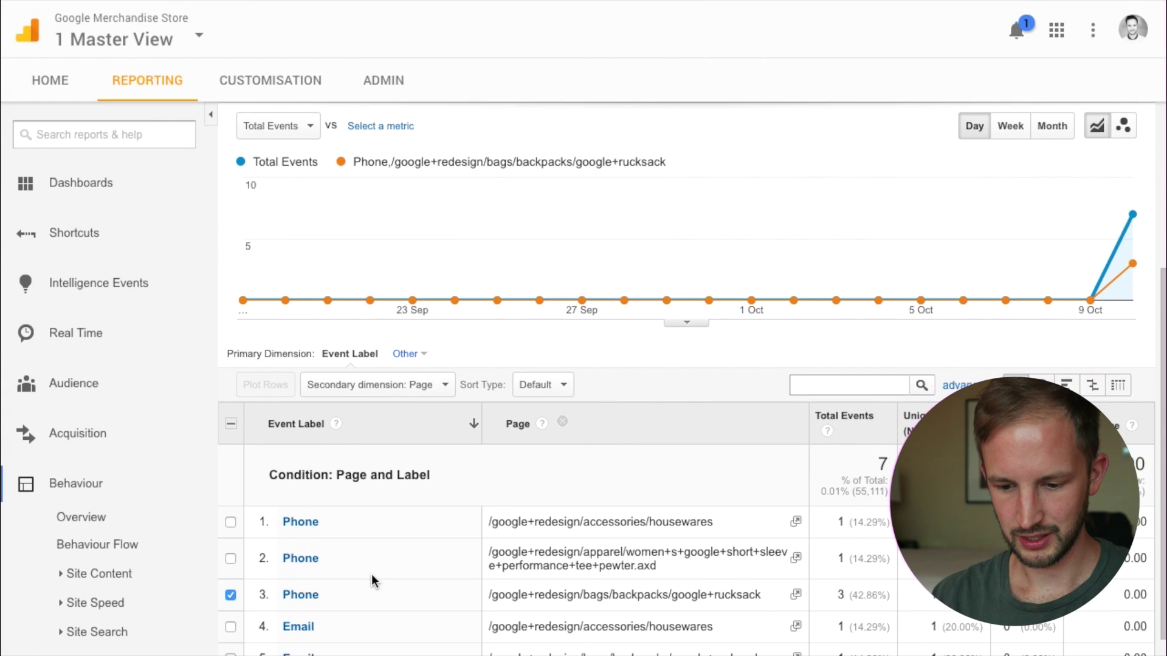
scroll(372, 580, "down", 1)
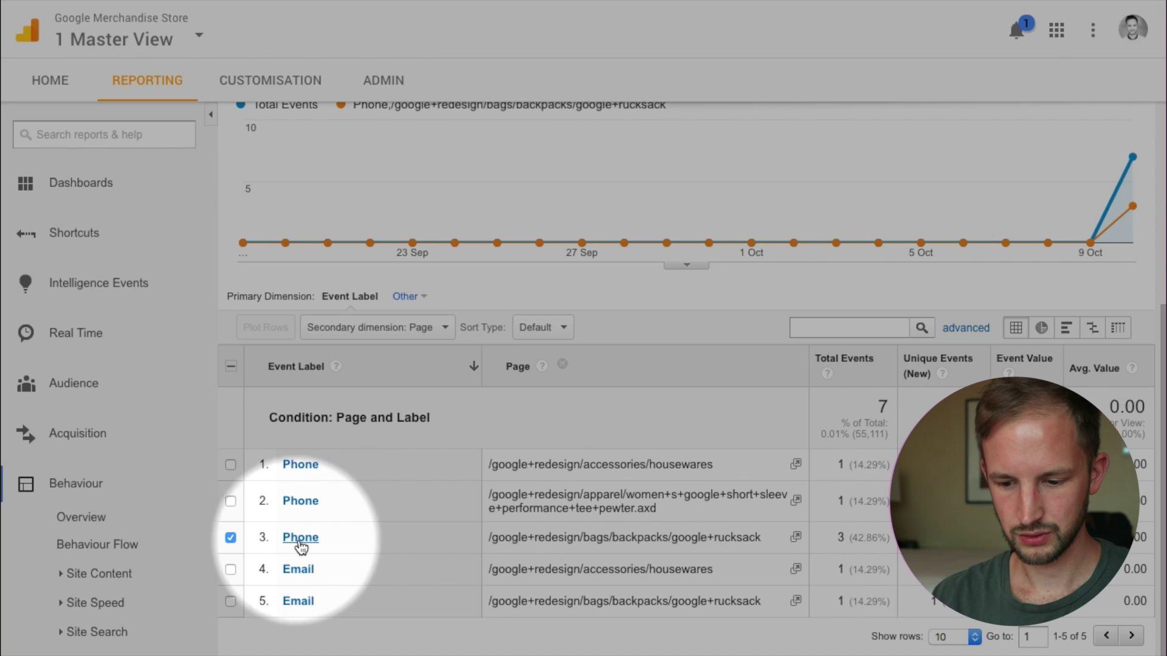
left_click_drag(528, 543, 736, 531)
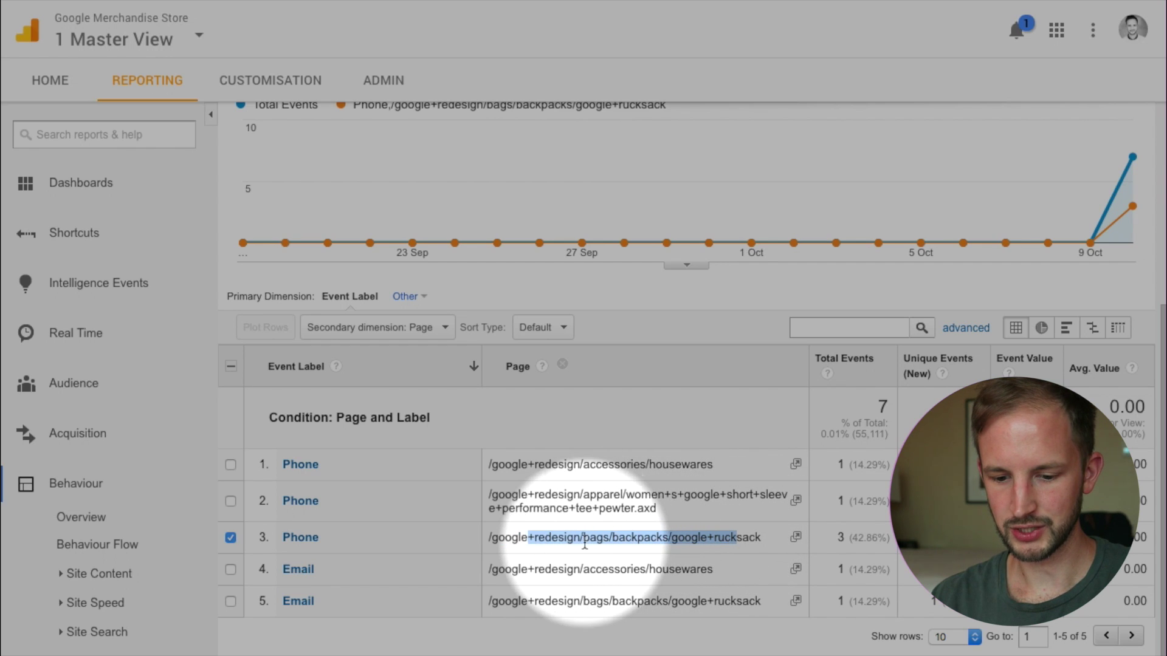
left_click(491, 493)
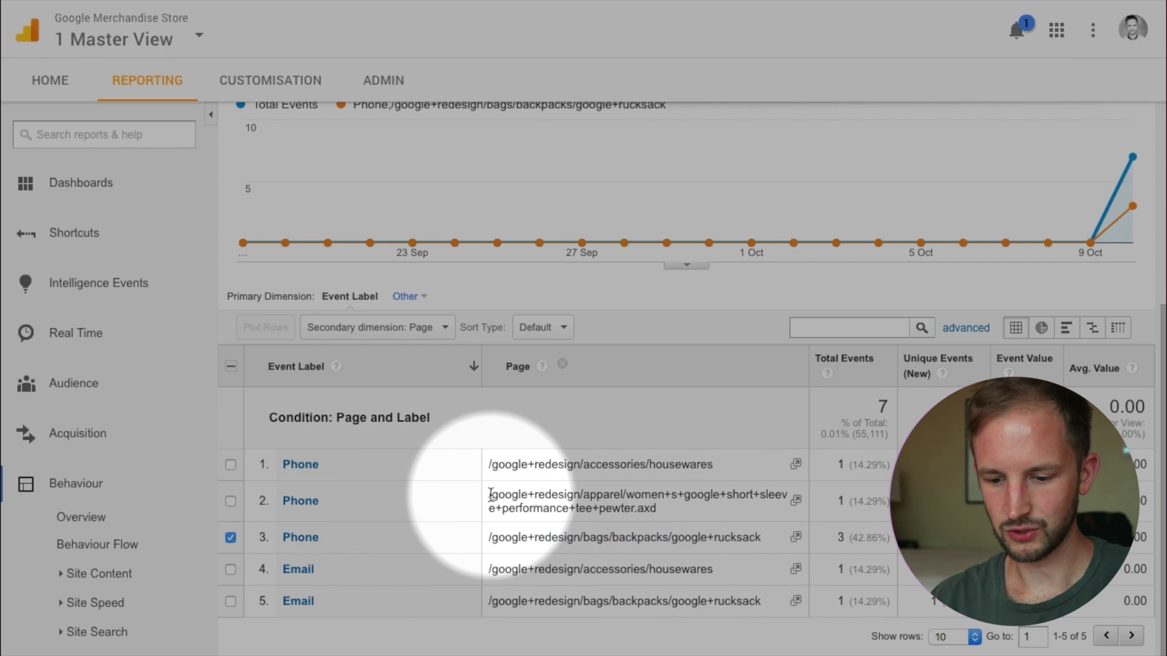
left_click_drag(491, 494, 656, 509)
left_click(604, 508)
left_click_drag(491, 493, 656, 509)
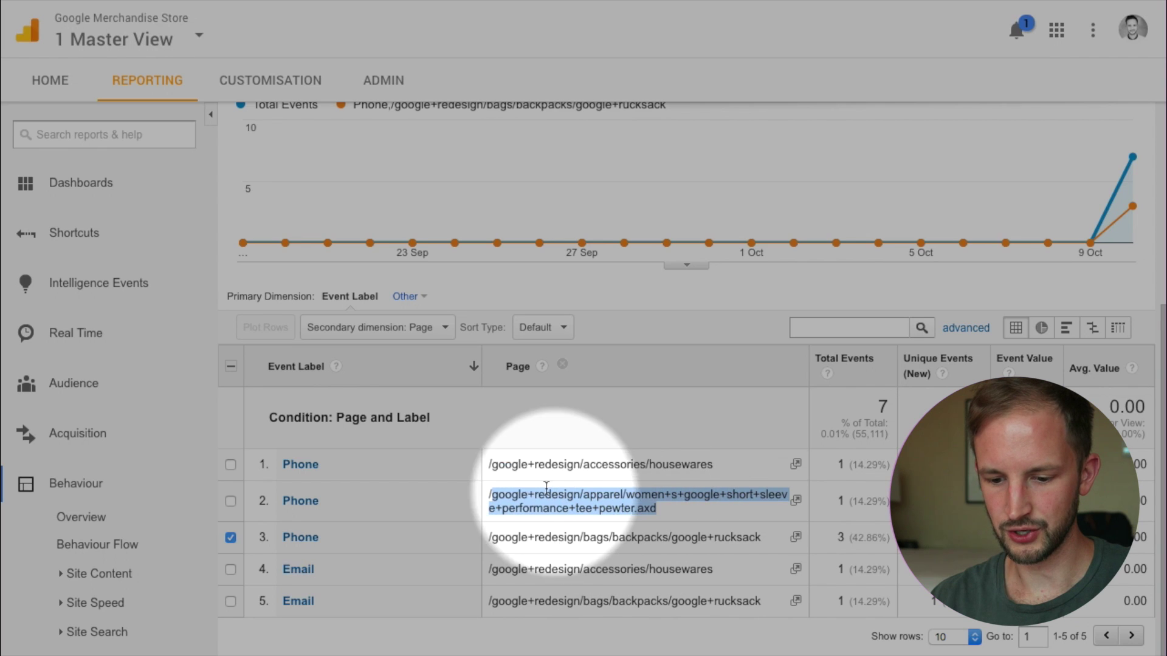
left_click_drag(494, 464, 687, 466)
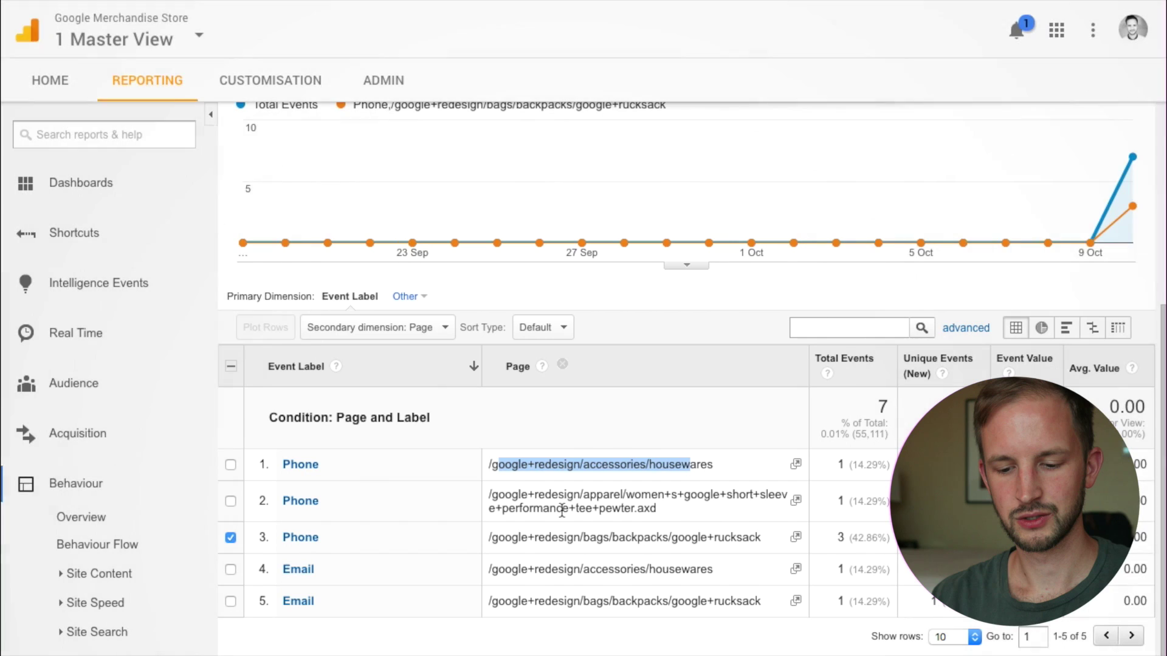
- Recheck the condition segment's session filter on Page and Event Label against the Top Events report, and leave the editor without saving
scroll(542, 444, "up", 5)
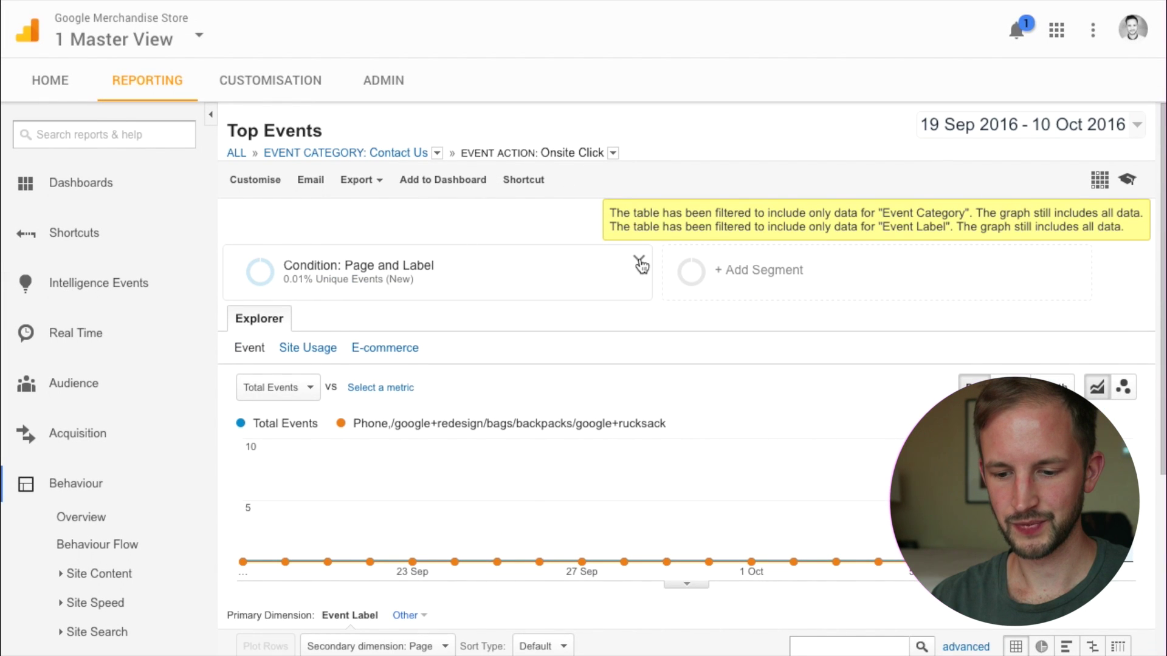
left_click(676, 305)
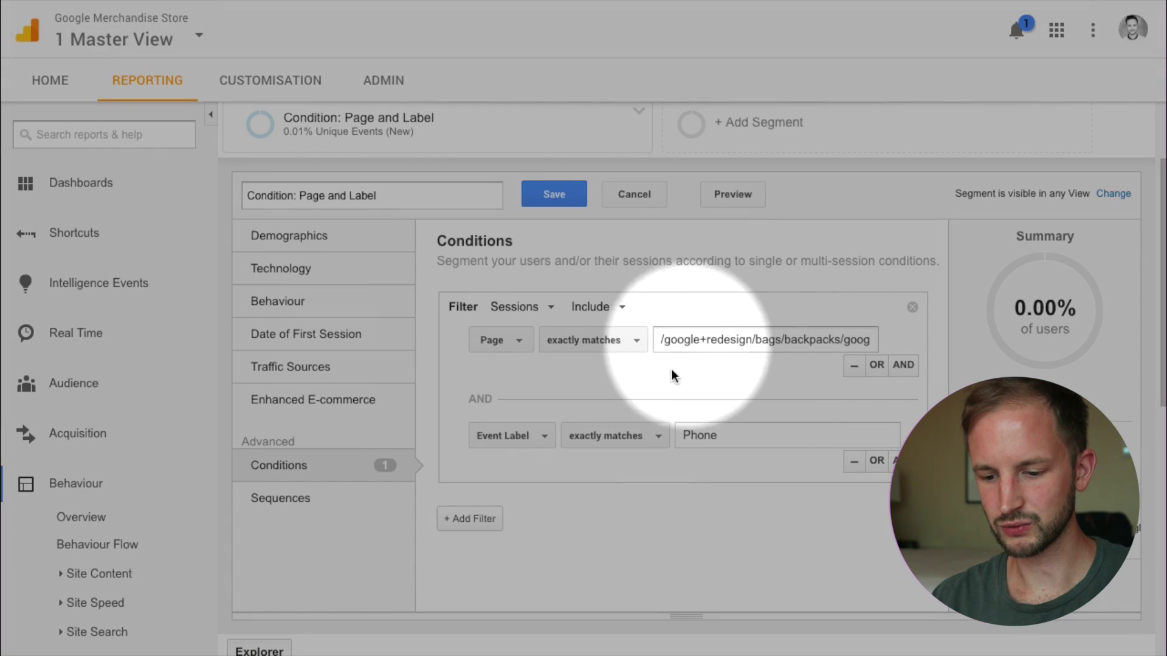
scroll(672, 395, "down", 2)
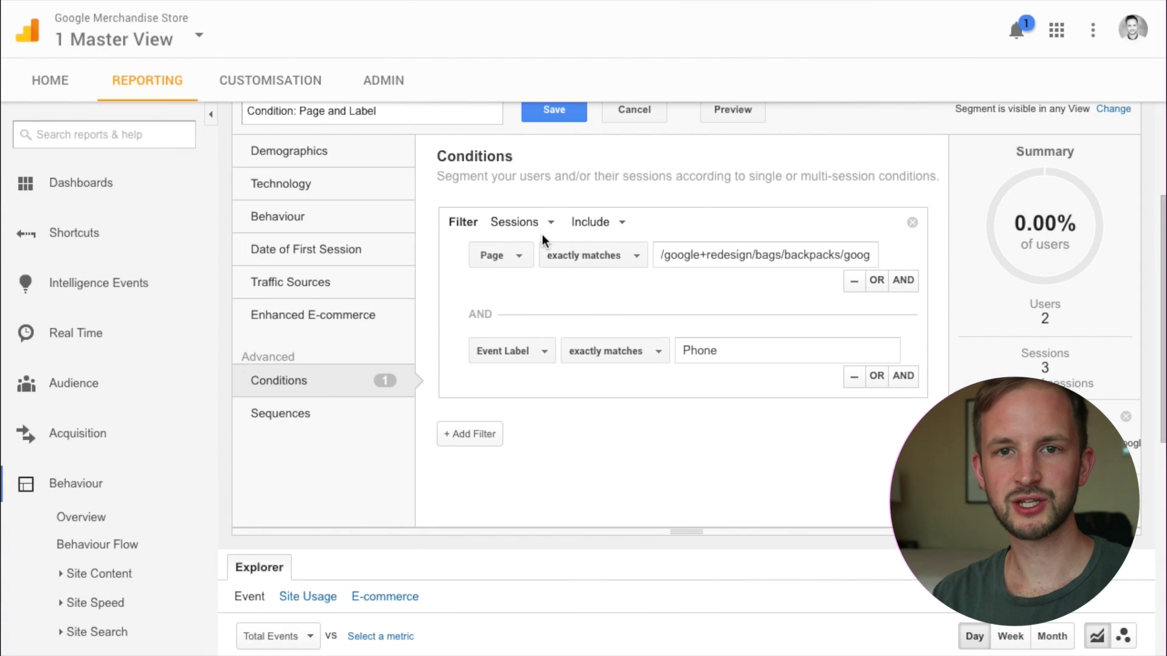
triple_click(700, 245)
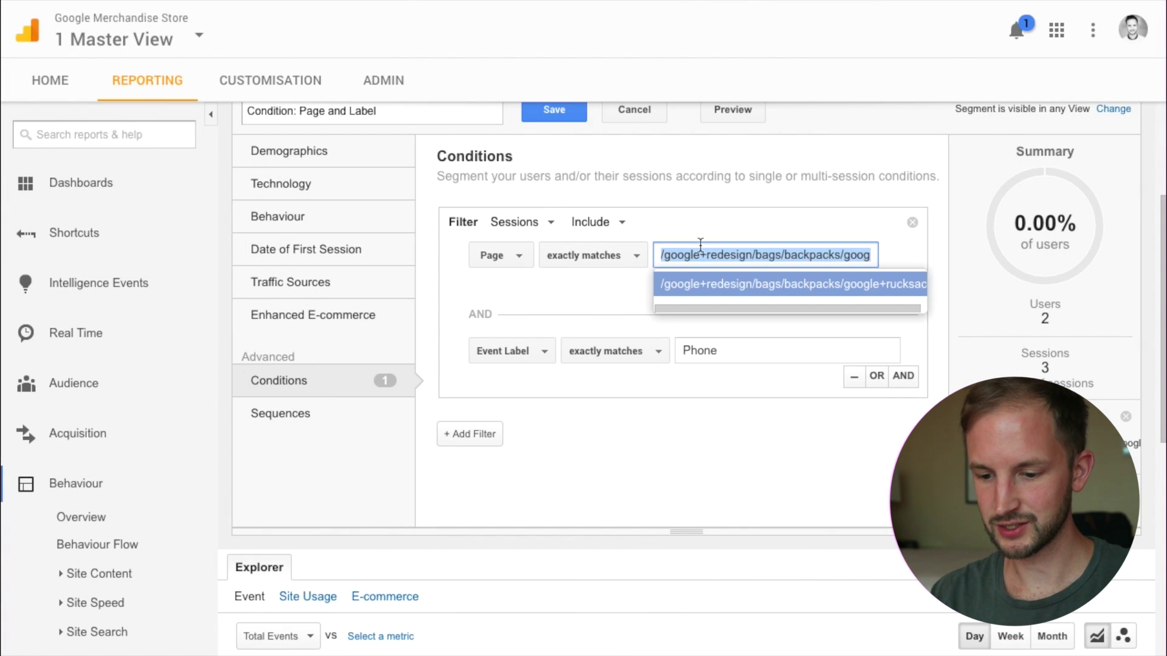
left_click(640, 317)
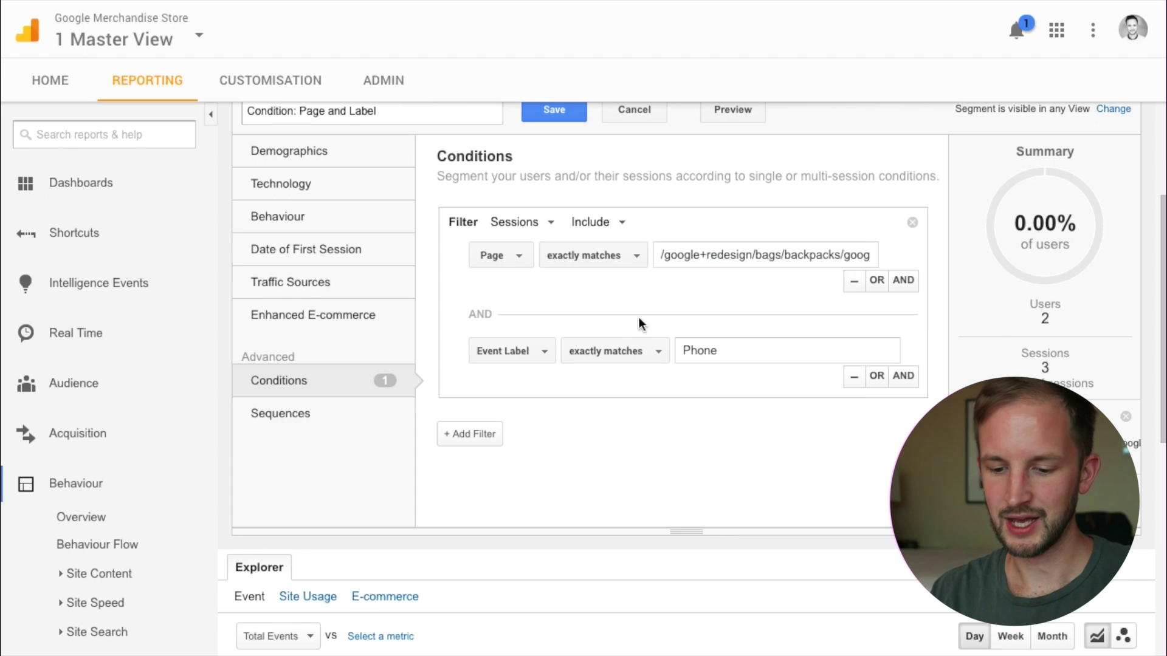
triple_click(726, 344)
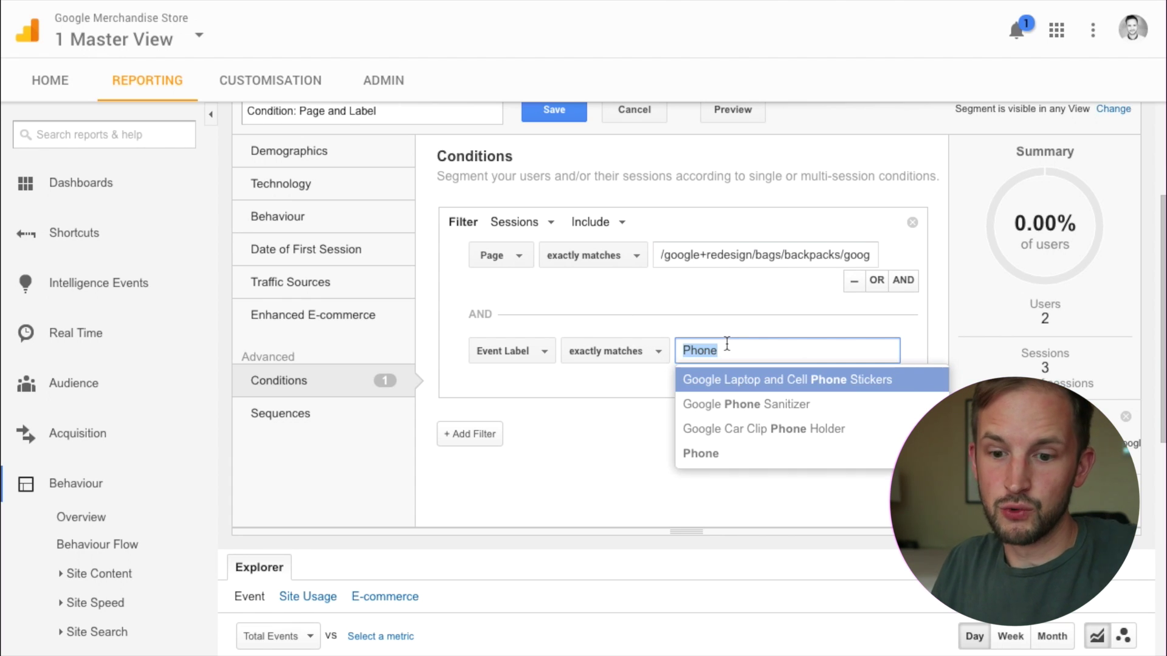
left_click(691, 322)
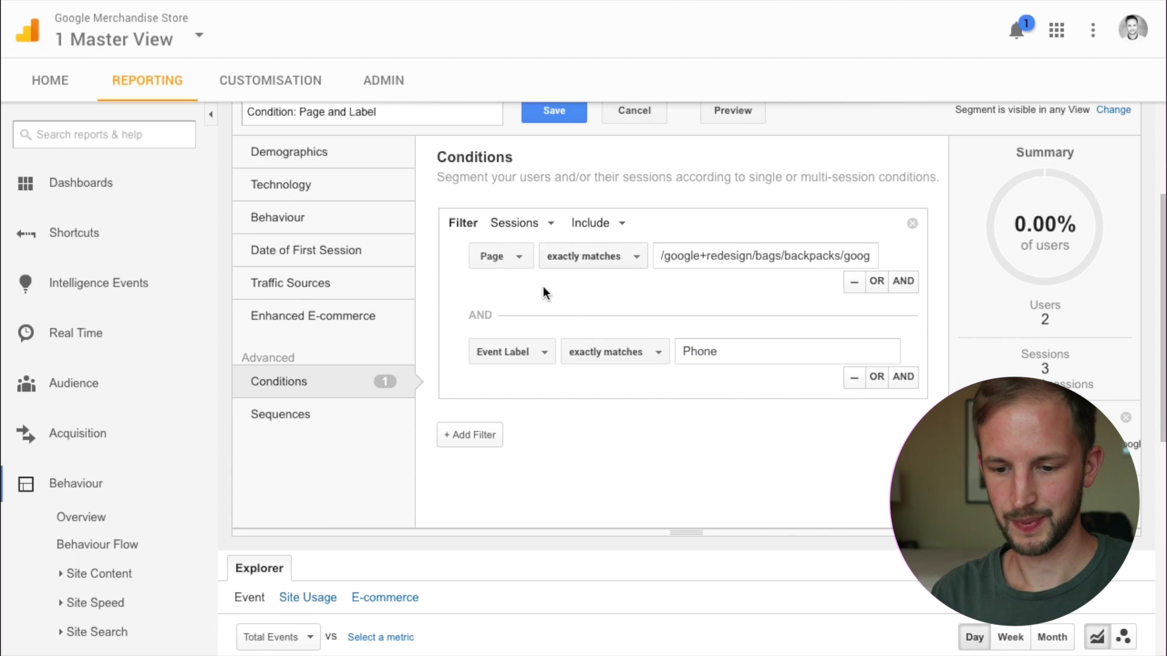
scroll(608, 200, "up", 1)
left_click(644, 140)
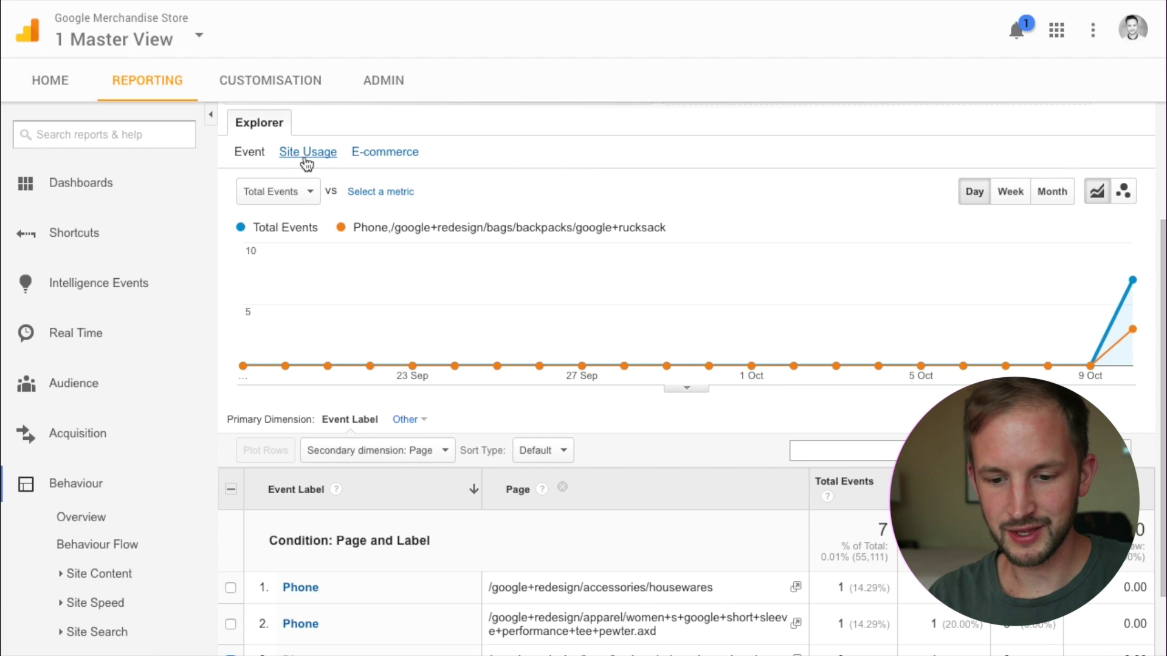
- Swap the condition segment for the custom segment "Sequence: Page and Label" in the Top Events report
scroll(450, 202, "up", 3)
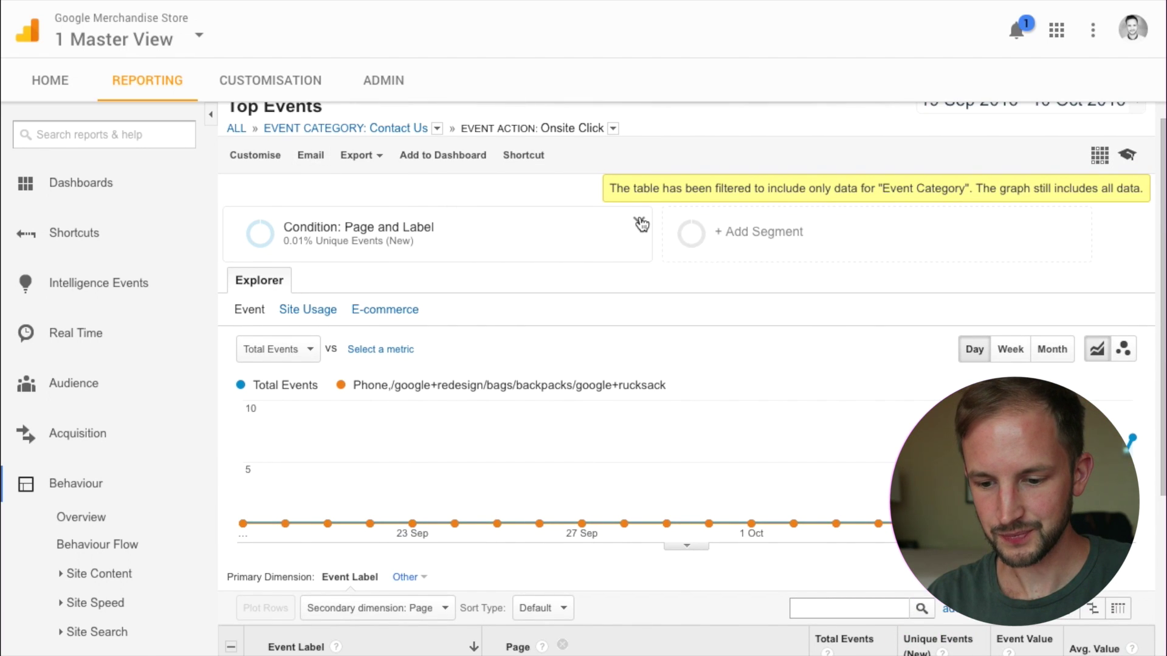
left_click(453, 236)
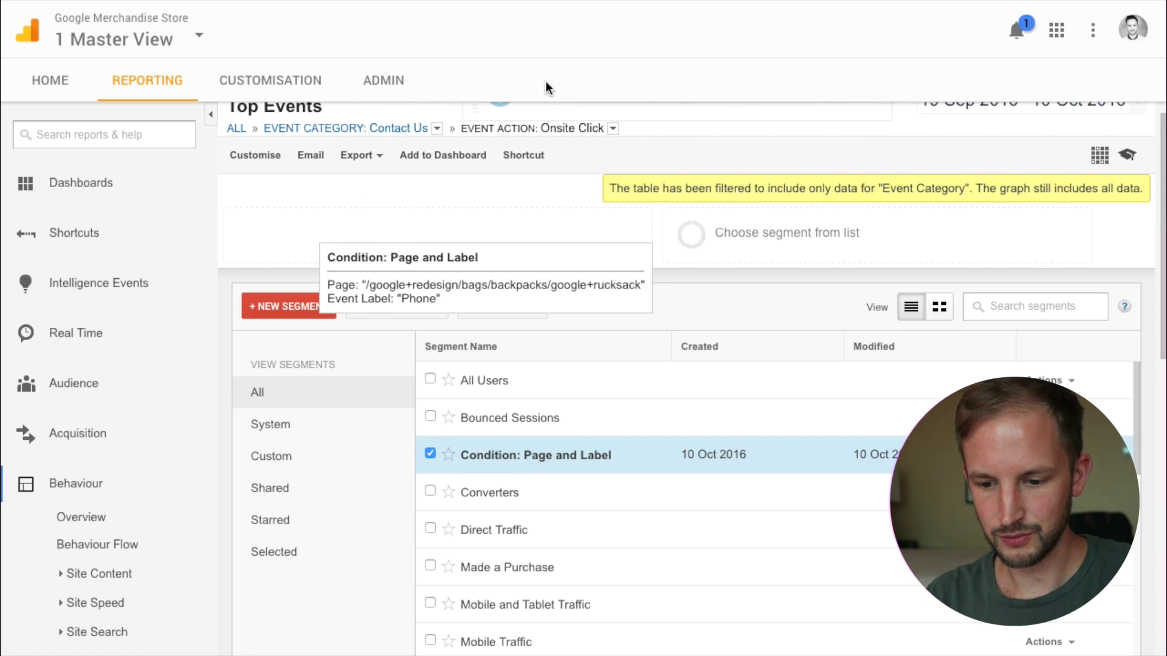
left_click(297, 463)
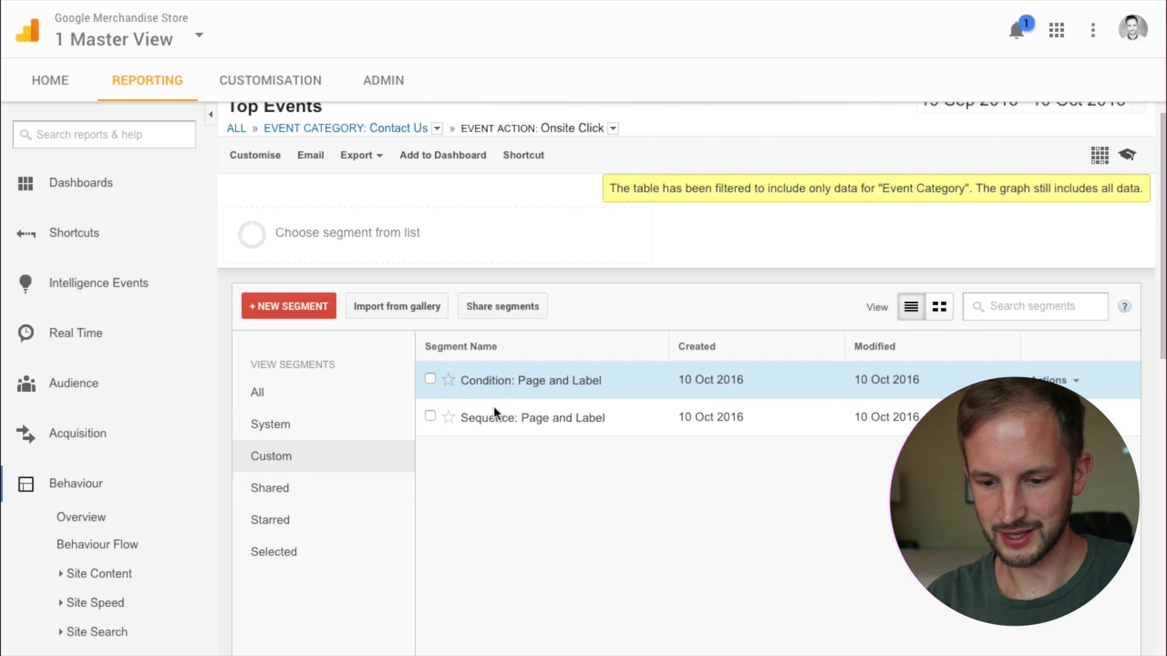
left_click(430, 417)
scroll(322, 588, "down", 3)
left_click(278, 556)
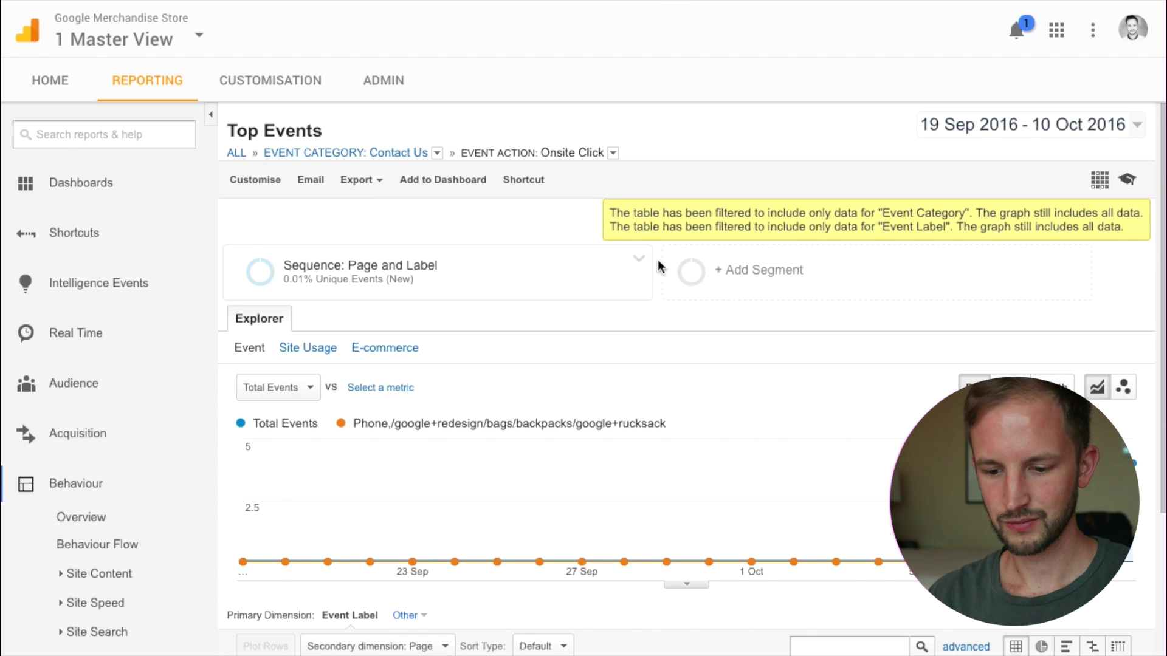
- Review the Page and Event Label rules in Step 1 of the "Sequence: Page and Label" segment's session filter, and save the segment
left_click(638, 258)
left_click(676, 286)
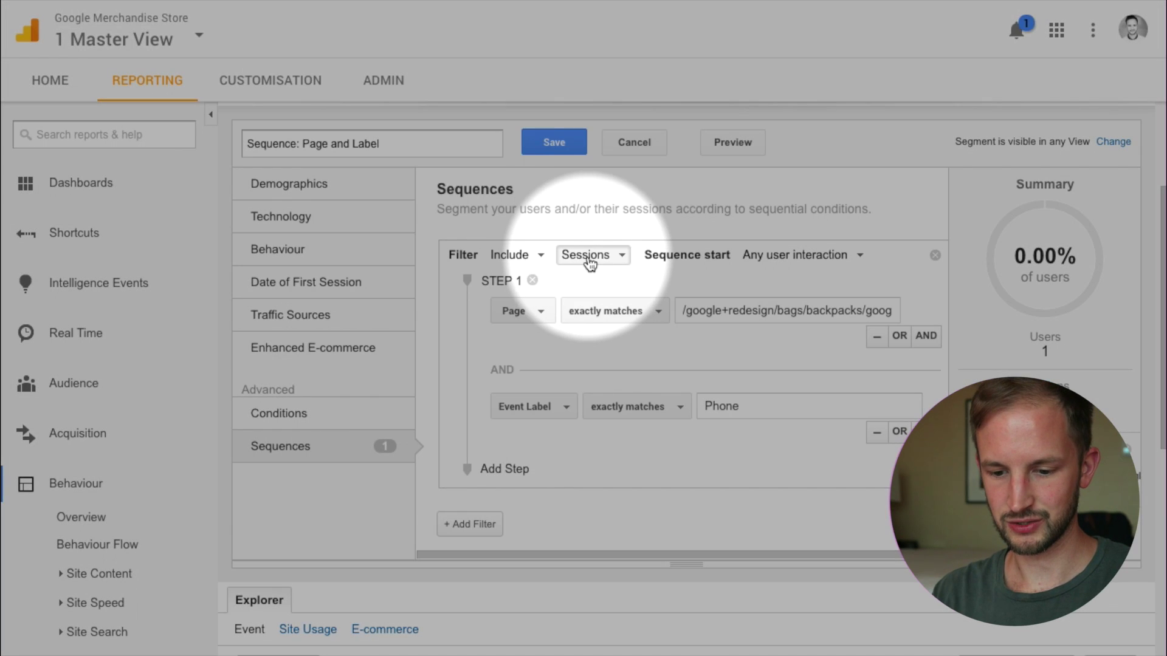
left_click_drag(491, 279, 519, 280)
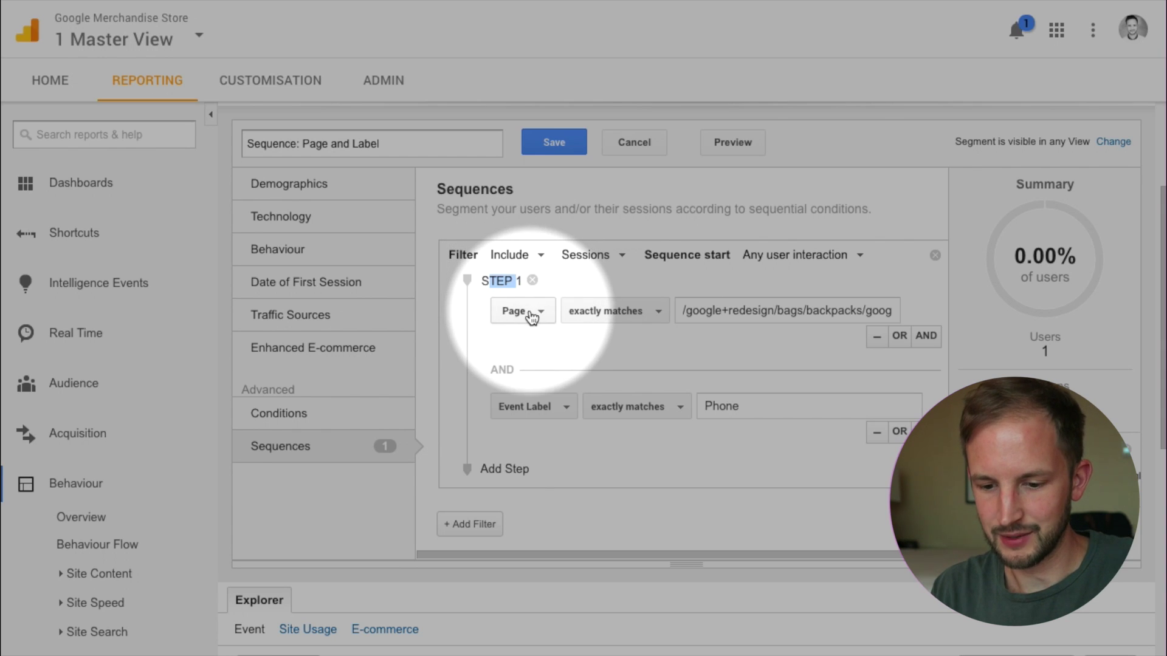
left_click(892, 310)
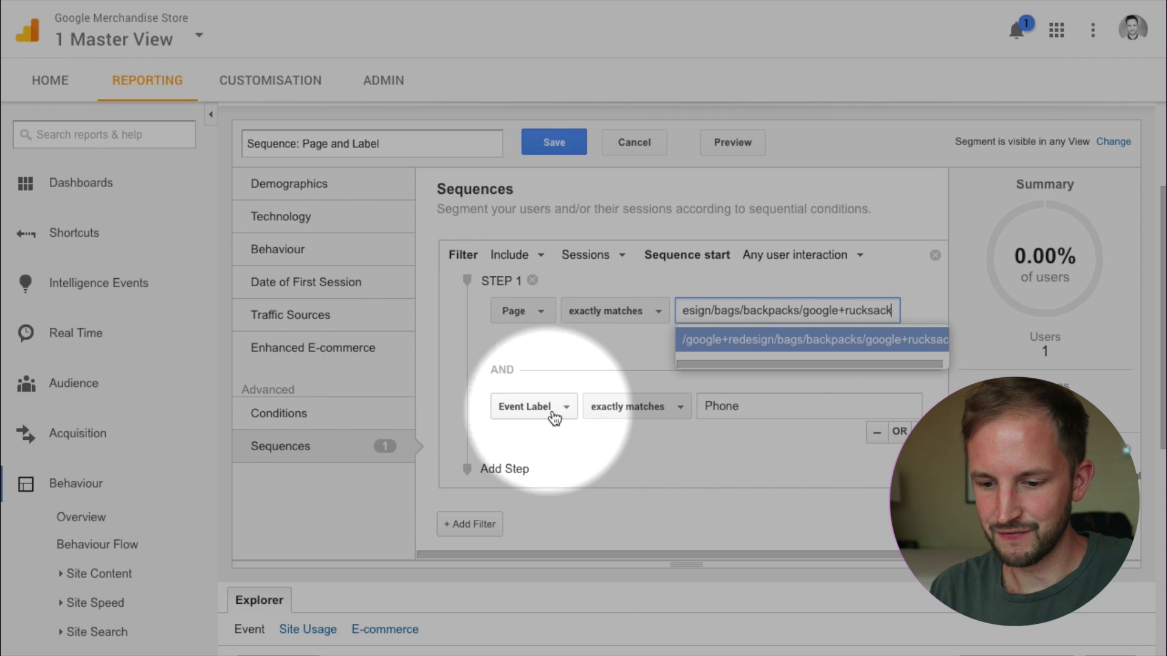
double_click(737, 406)
left_click(740, 406)
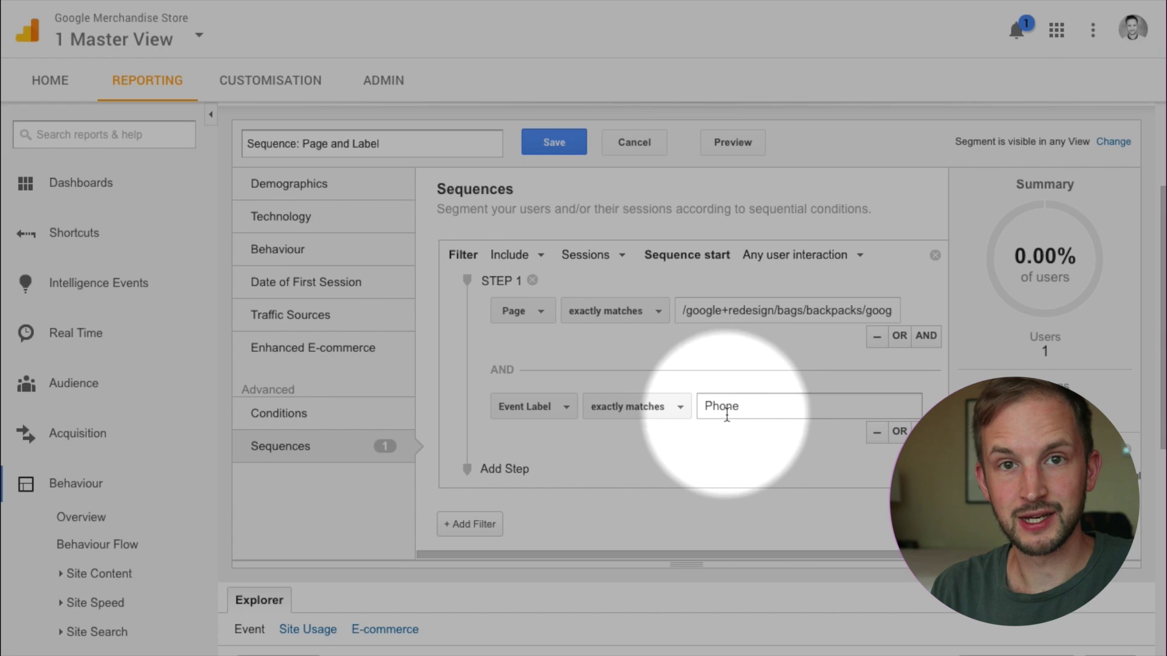
left_click_drag(869, 310, 937, 315)
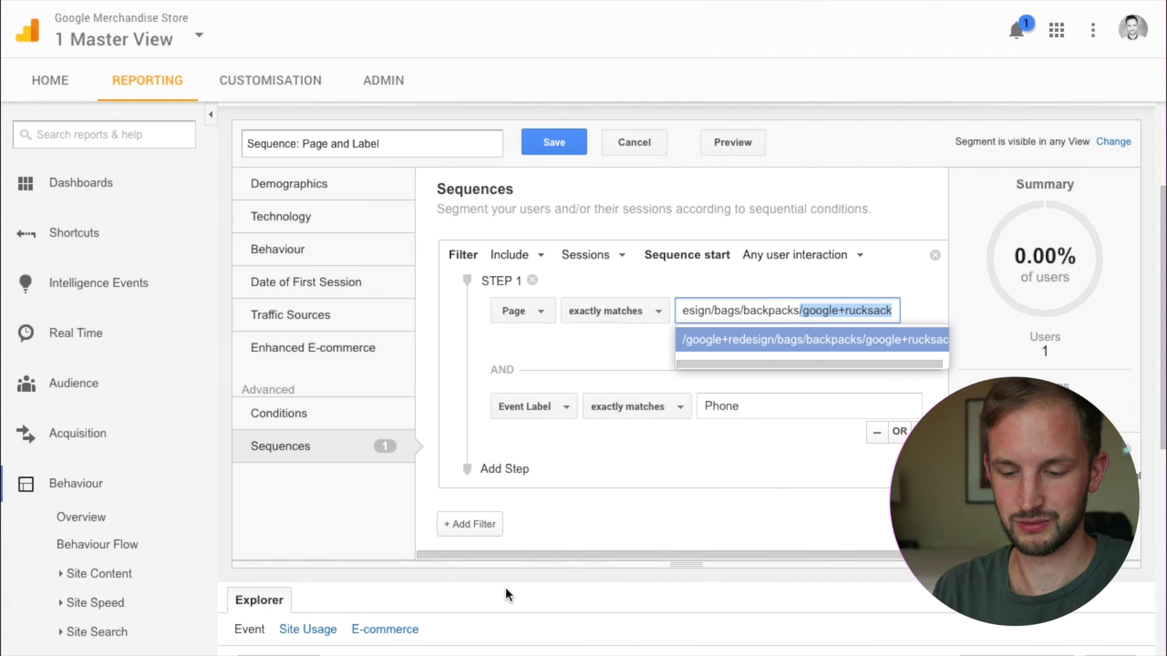
left_click(547, 137)
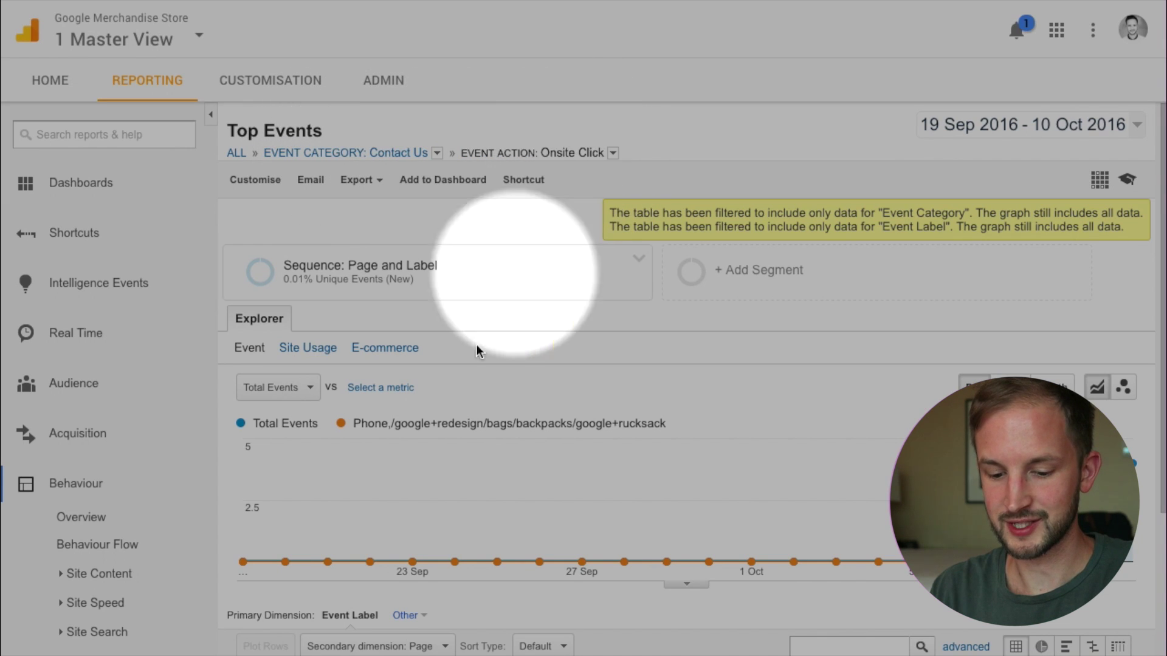
- Examine which page each event label is paired with in the Top Events table for the sequence segment, highlighting the Phone row's page path
scroll(477, 351, "down", 3)
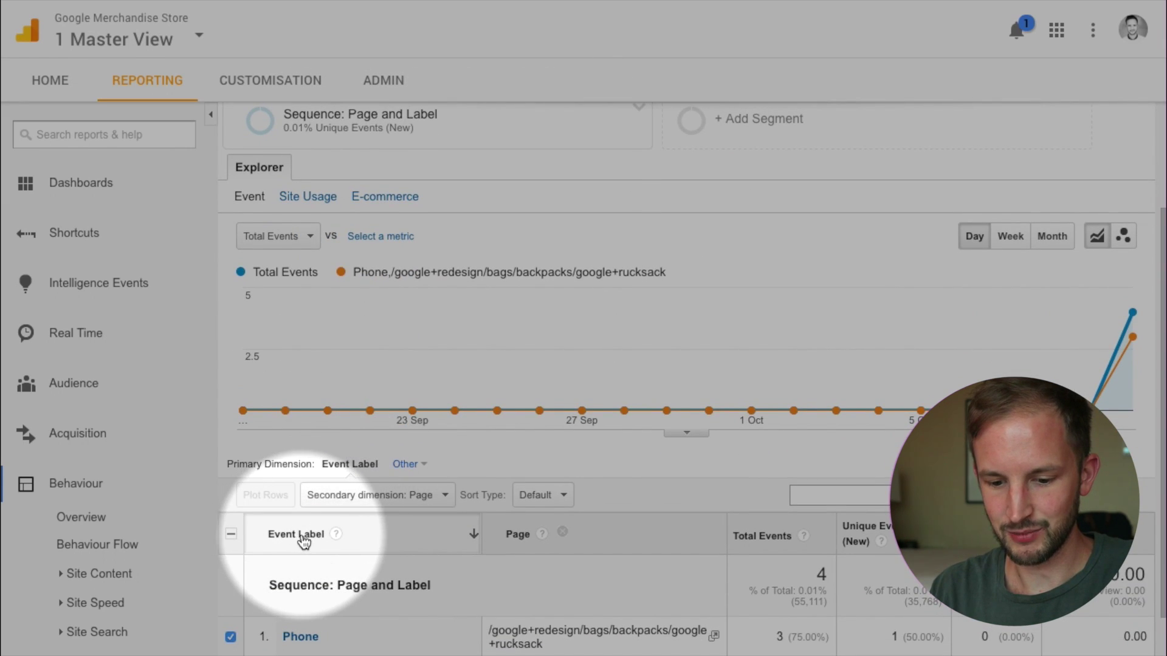
scroll(406, 577, "down", 2)
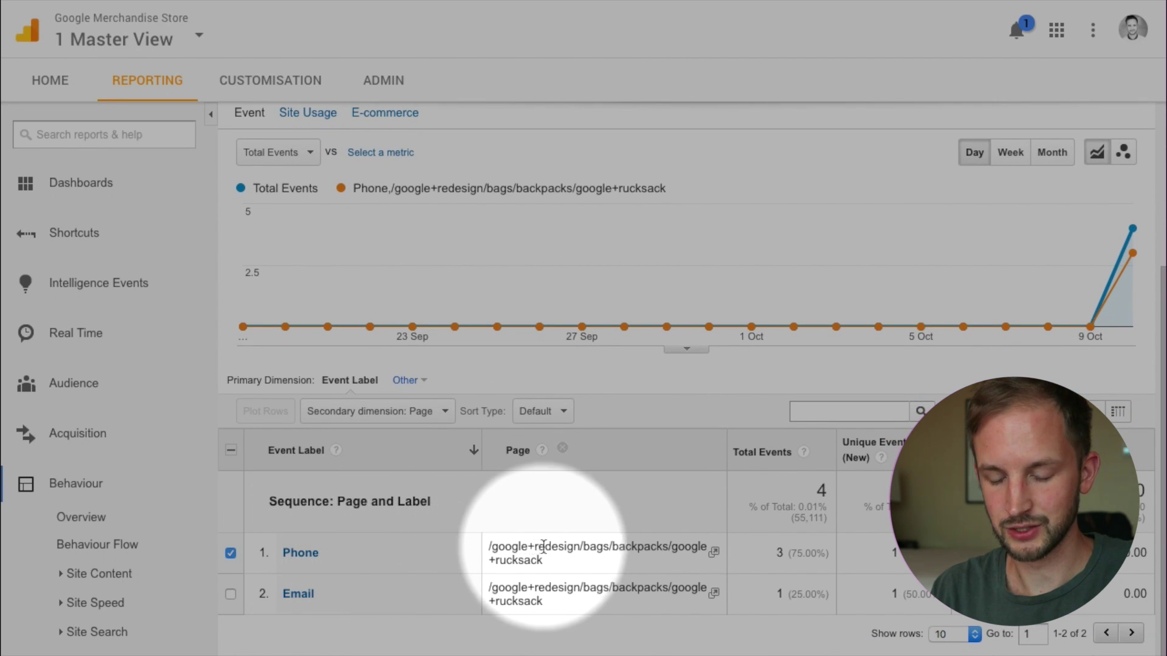
left_click_drag(542, 561, 490, 547)
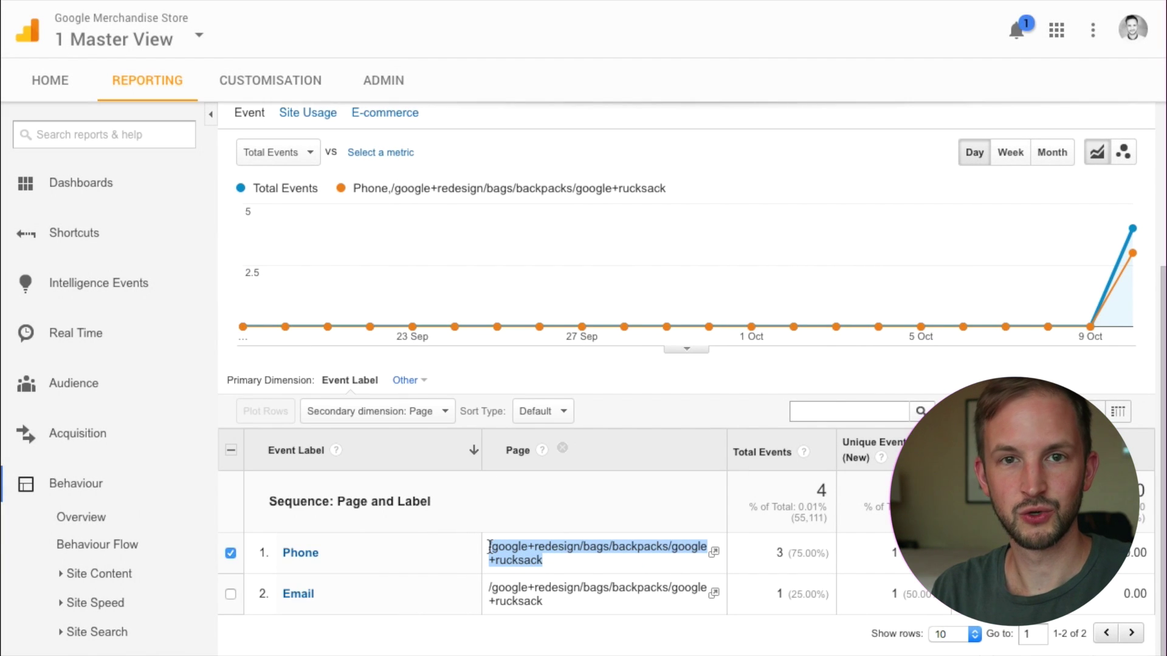